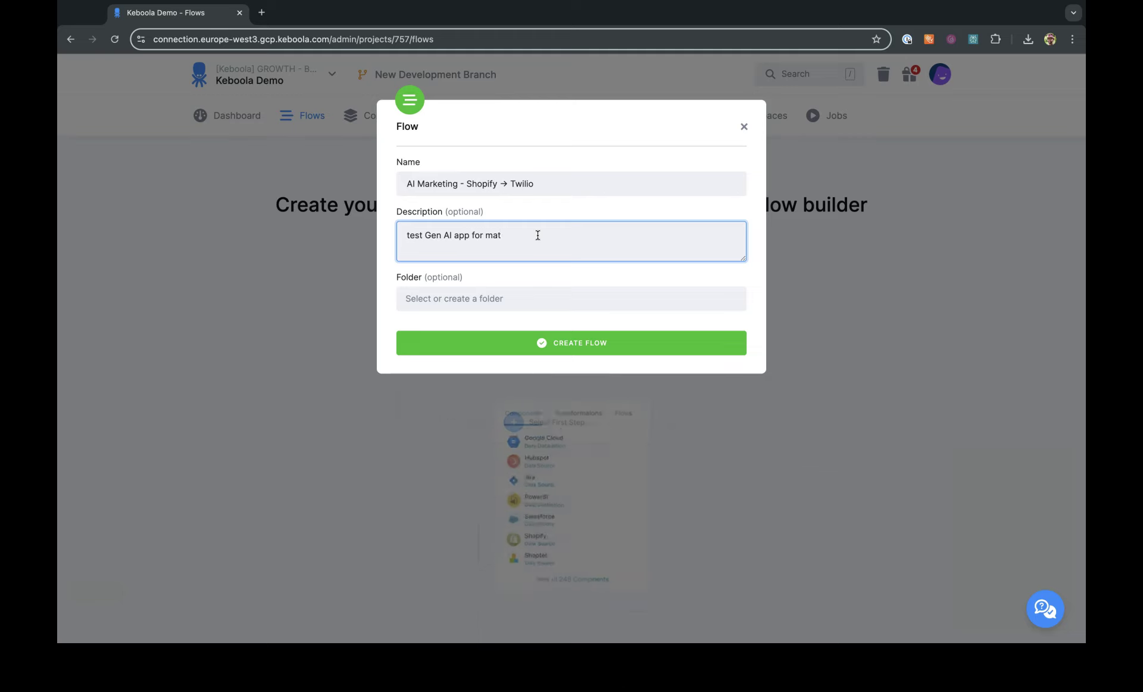
- Complete the flow description as "test Gen AI app for marketing" and create the flow
text(keting)
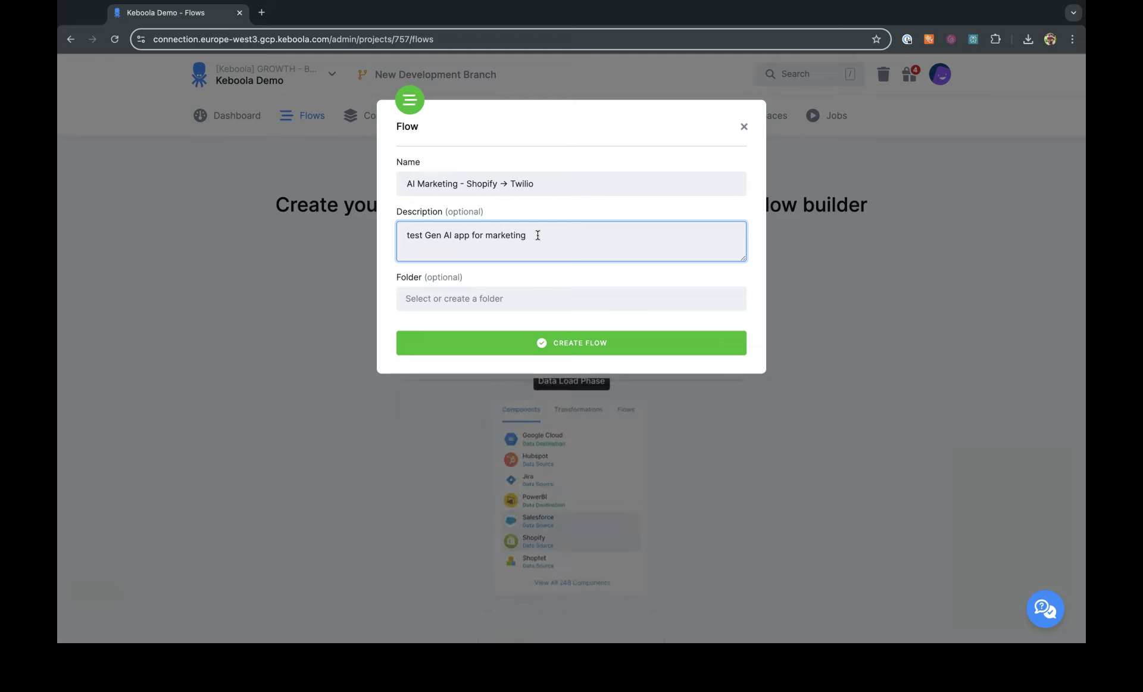
click(572, 342)
click(488, 380)
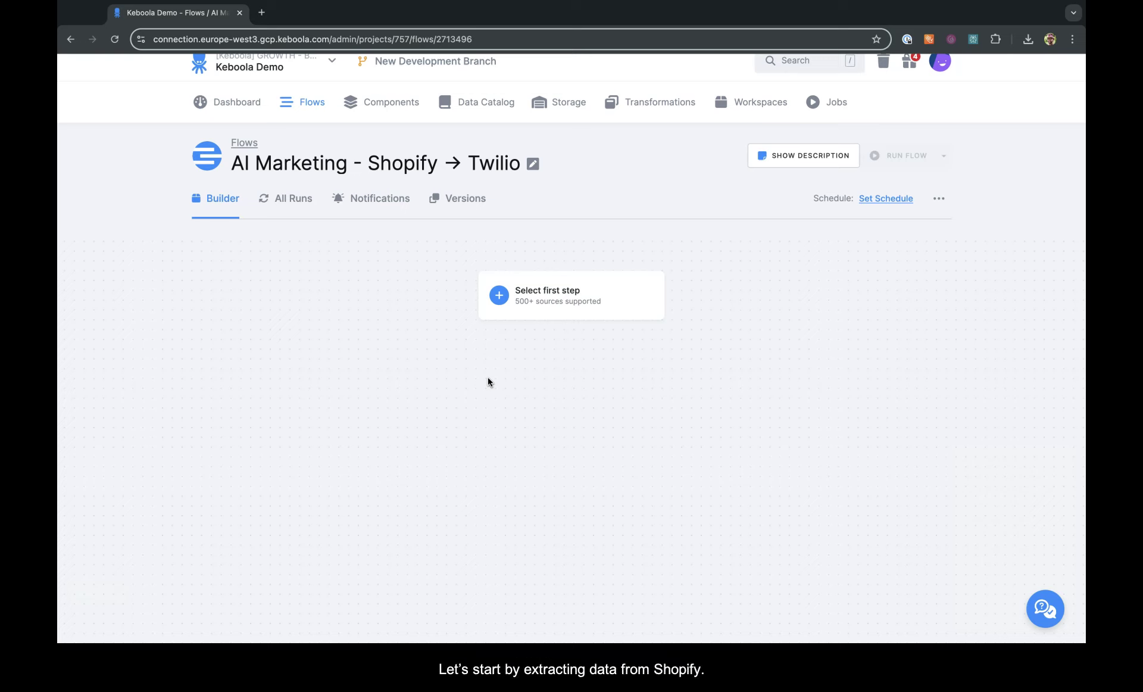
- Open the component selection for the flow's first step and examine the Data Source, Data Destination, Application and transformation offerings
click(501, 298)
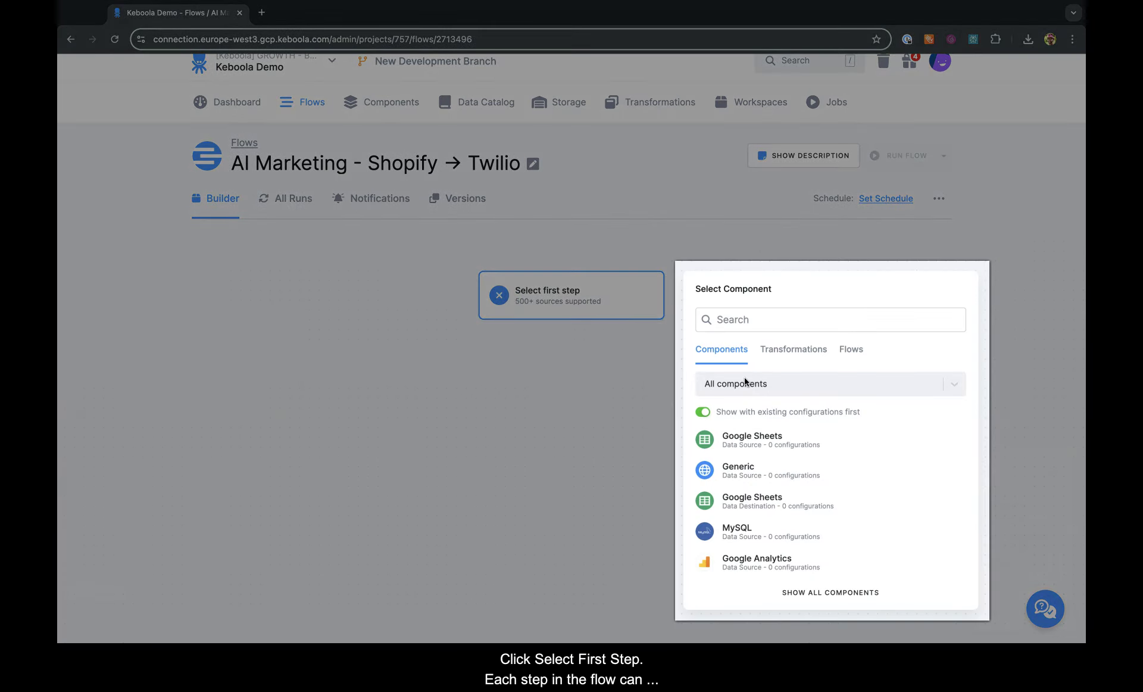
click(745, 381)
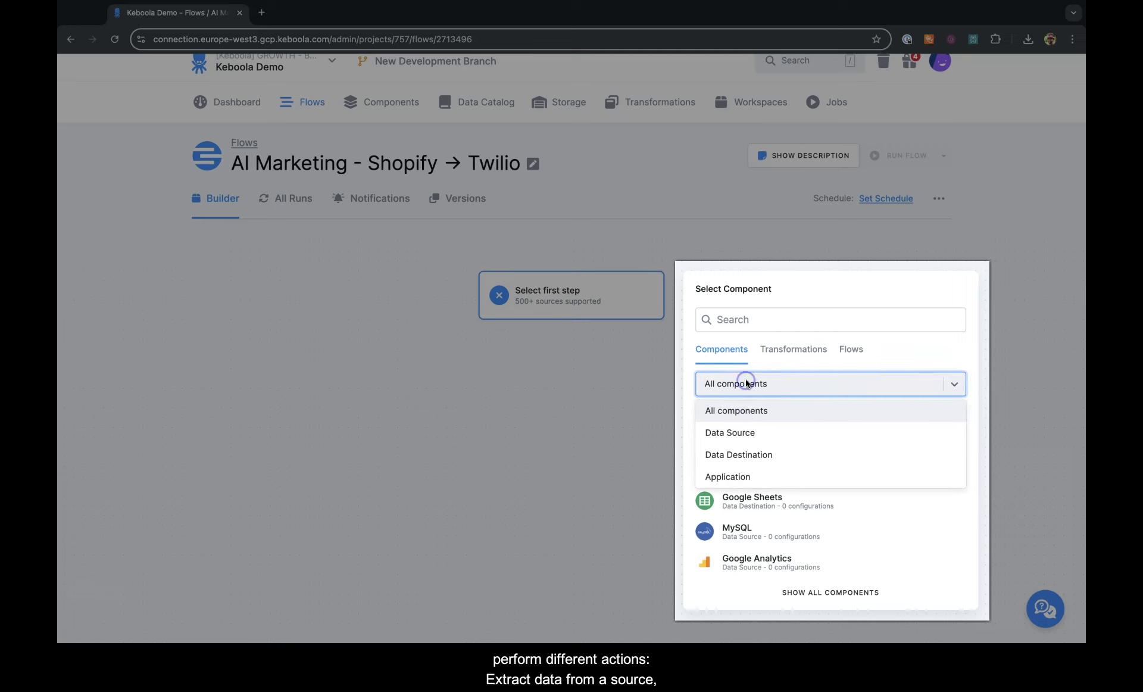
click(744, 432)
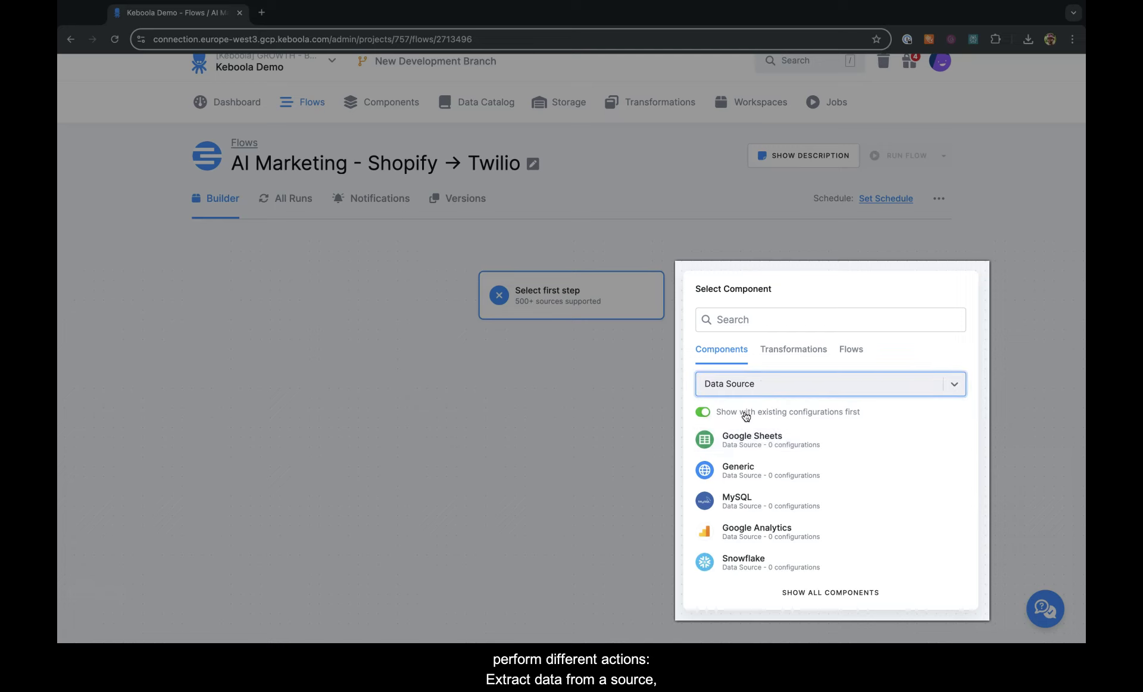
click(749, 389)
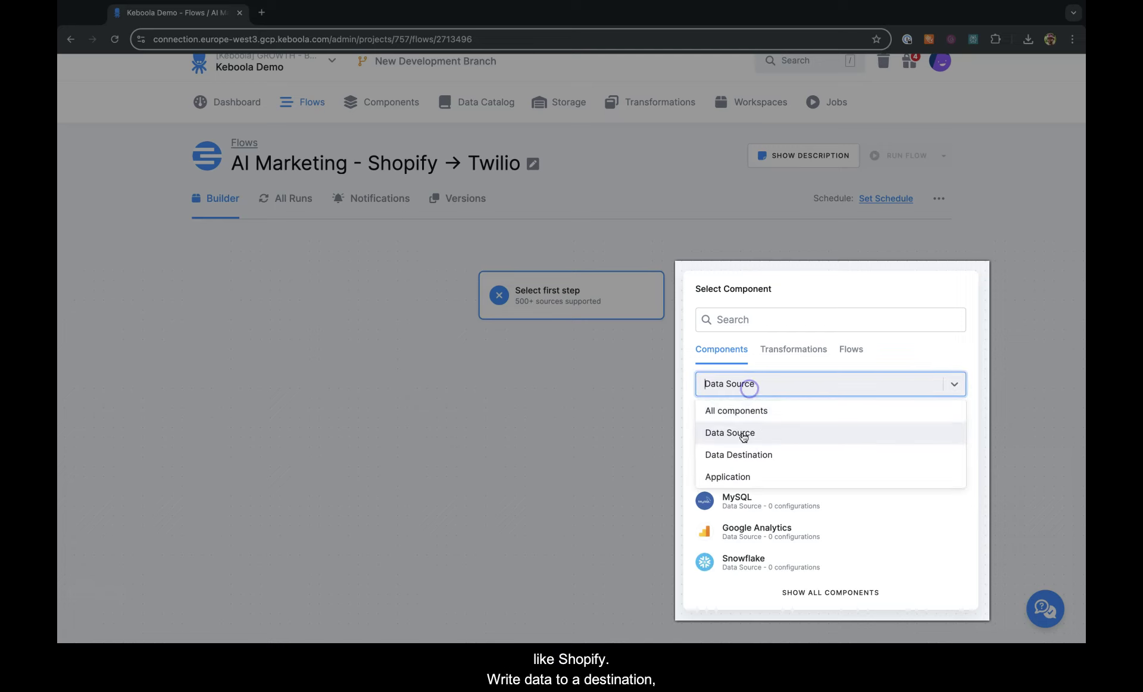
click(740, 454)
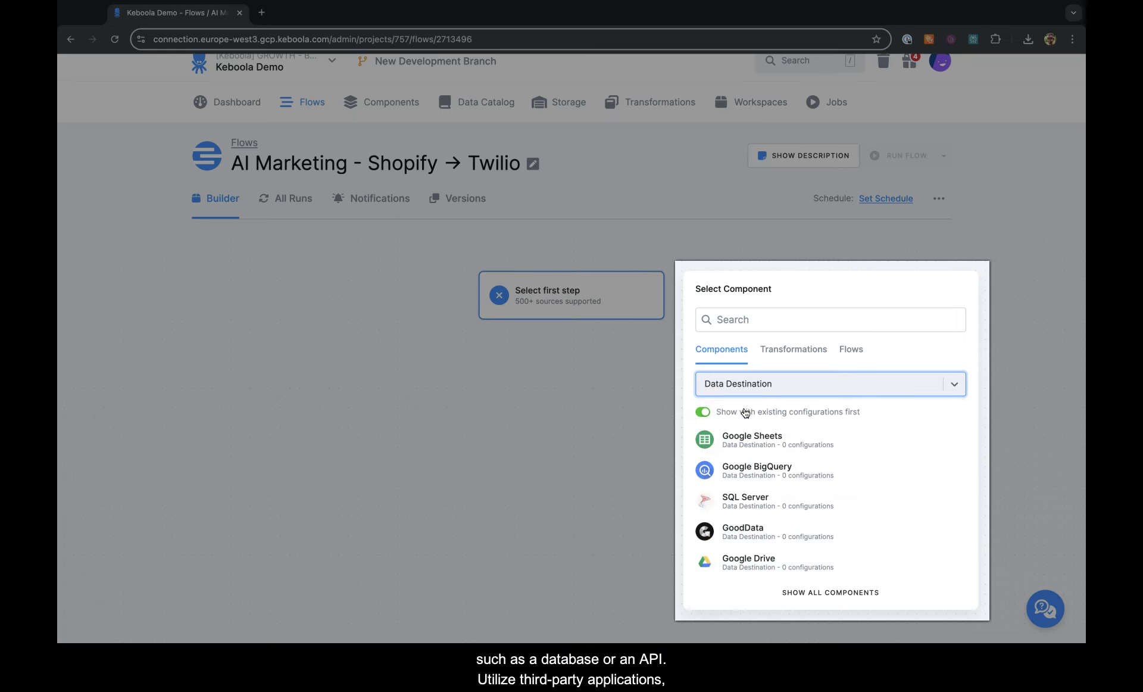
click(743, 385)
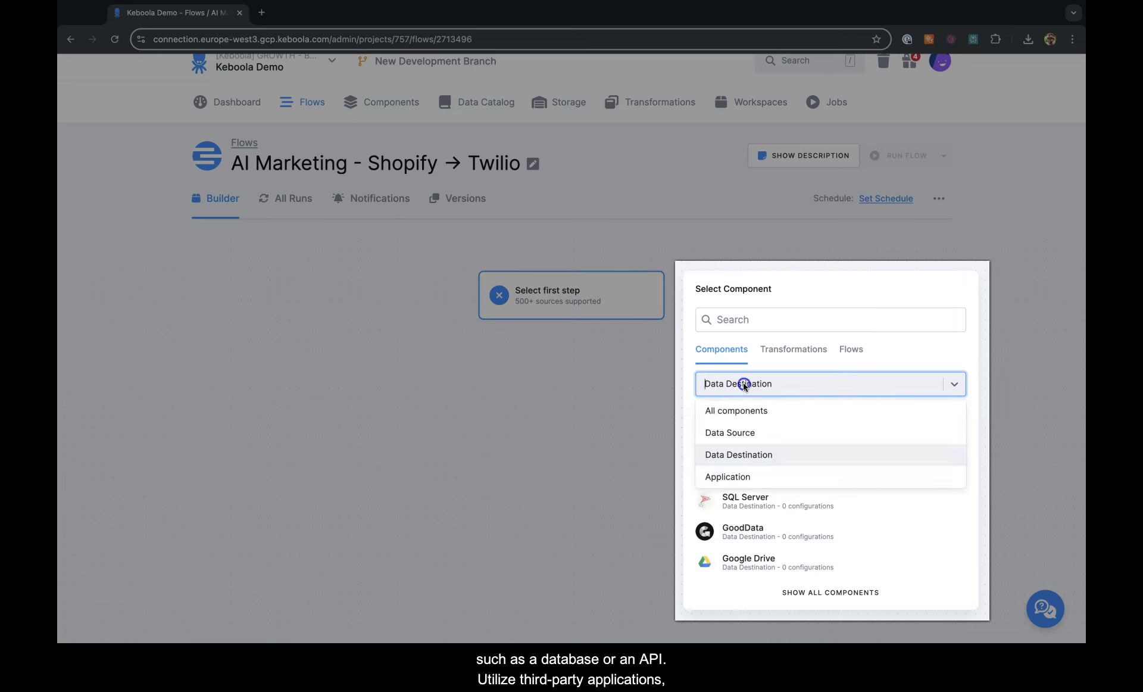
click(735, 477)
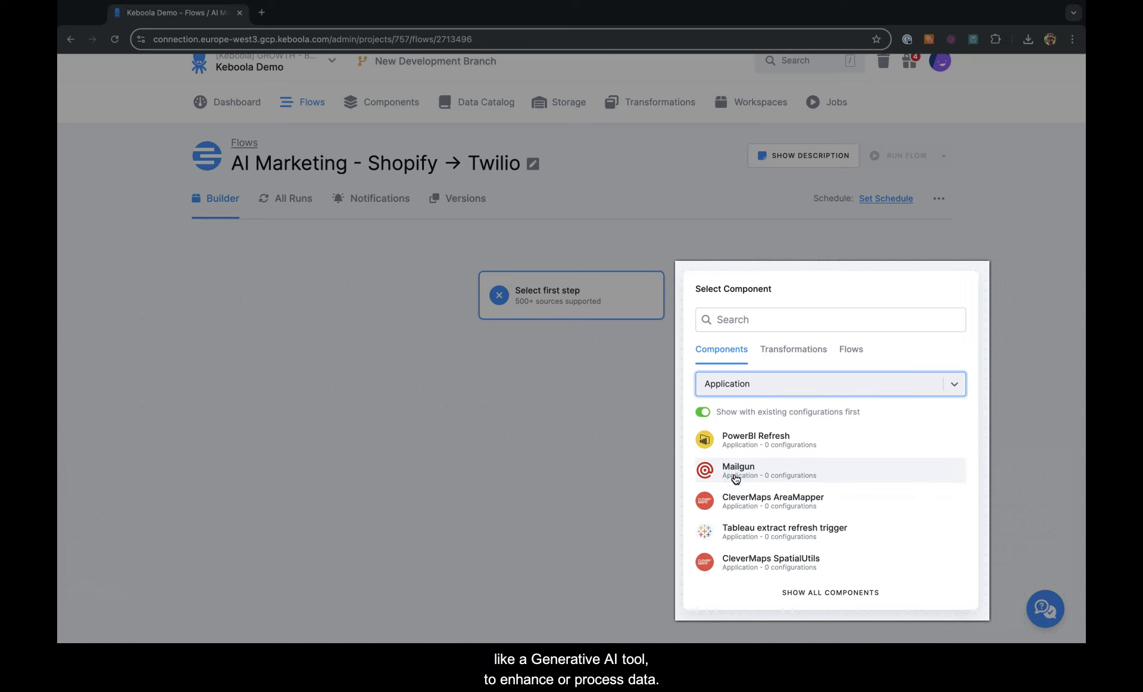
click(790, 352)
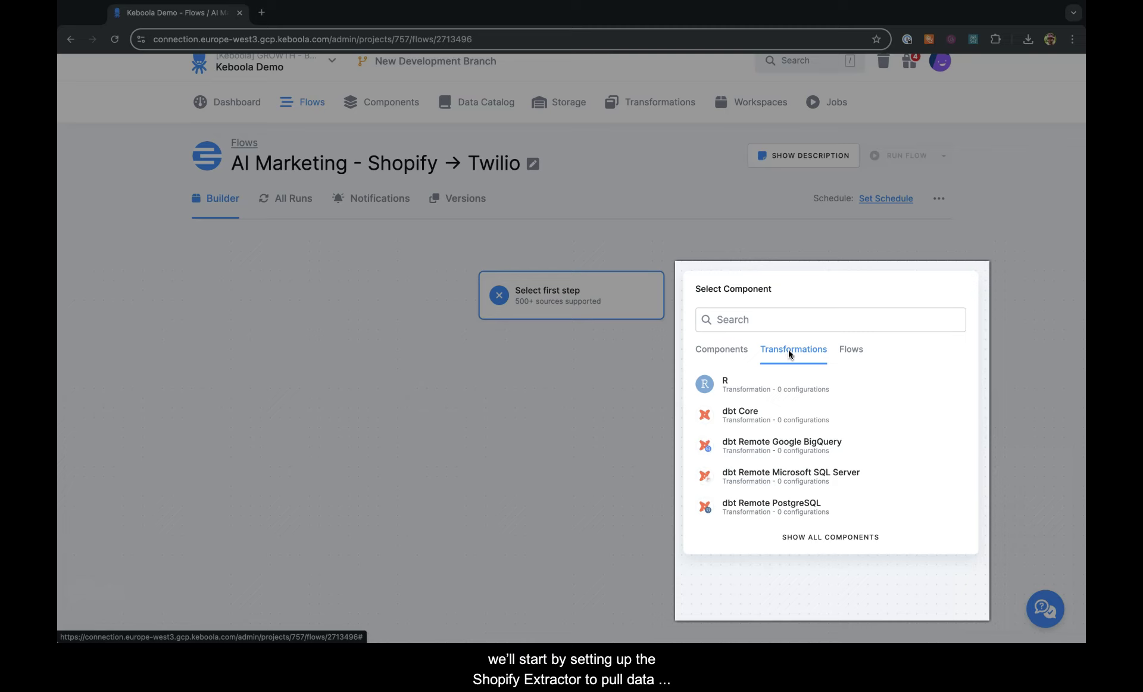
- Reset the component filter to All components, search for "shopi" and add the Shopify data source as the first step
click(740, 353)
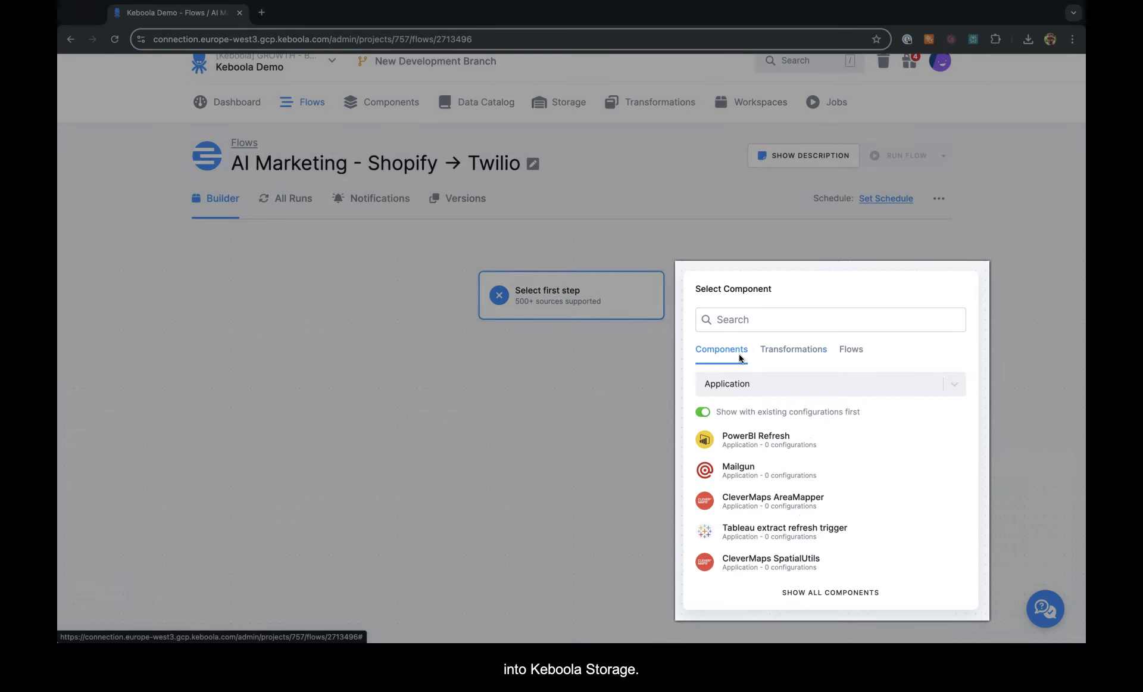
click(734, 383)
click(735, 409)
click(730, 321)
text(shopi)
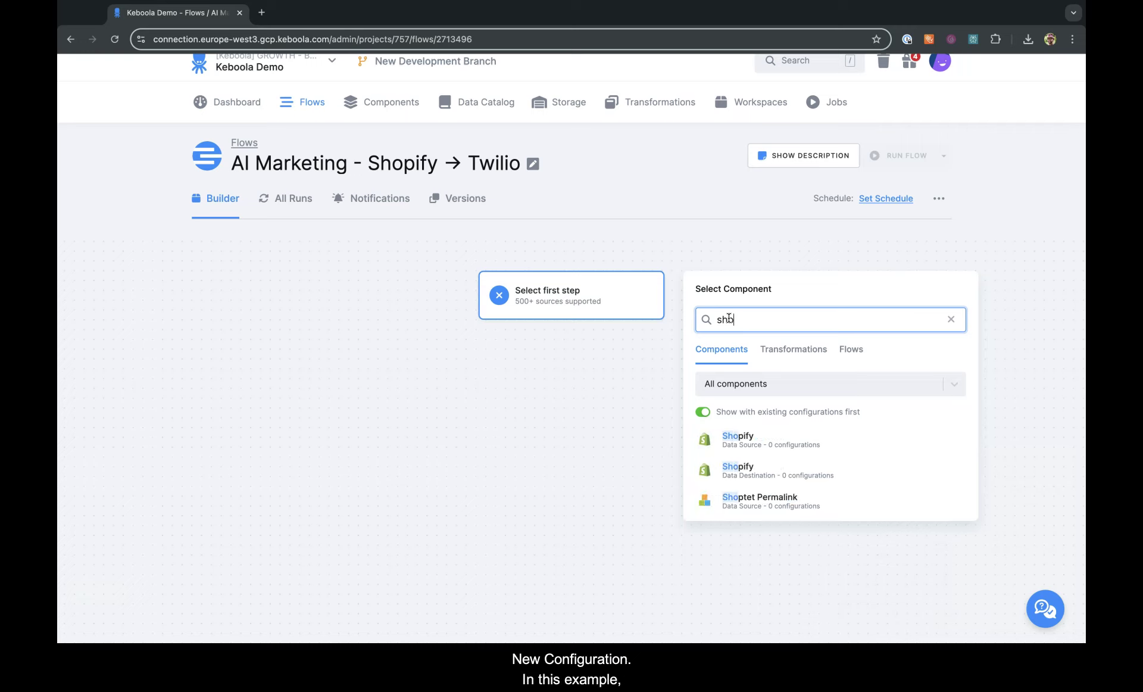
click(738, 437)
- Create a Shopify configuration that uses demo data, name it "Demo Shopify Data Extract", and run the component
click(759, 341)
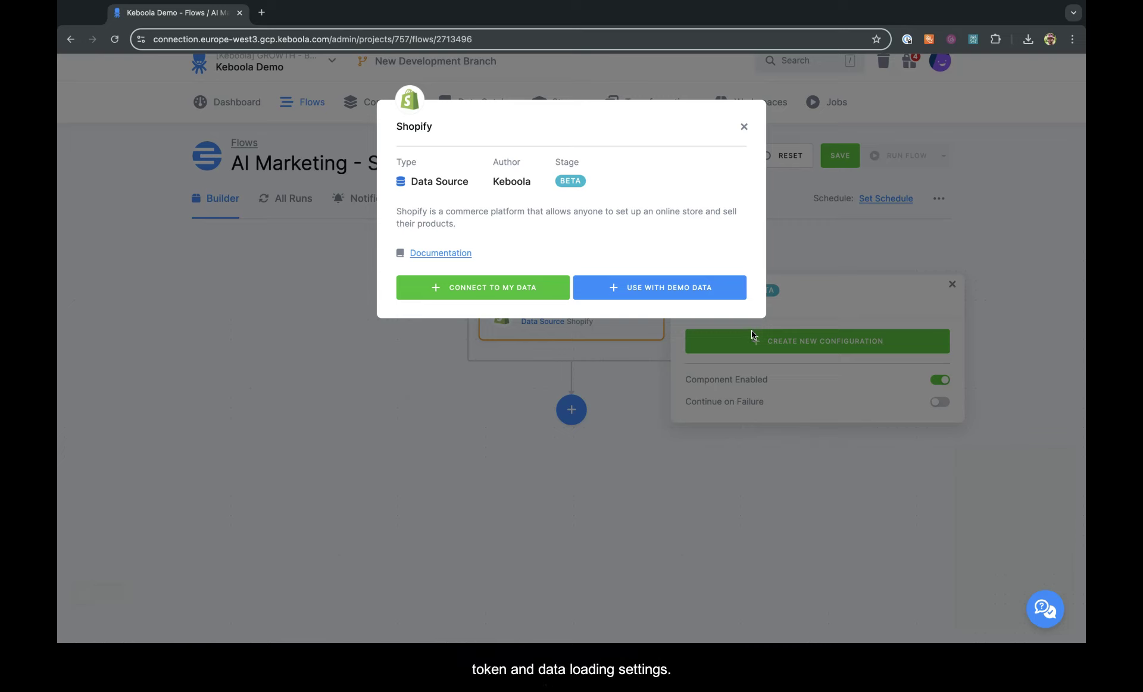
click(701, 288)
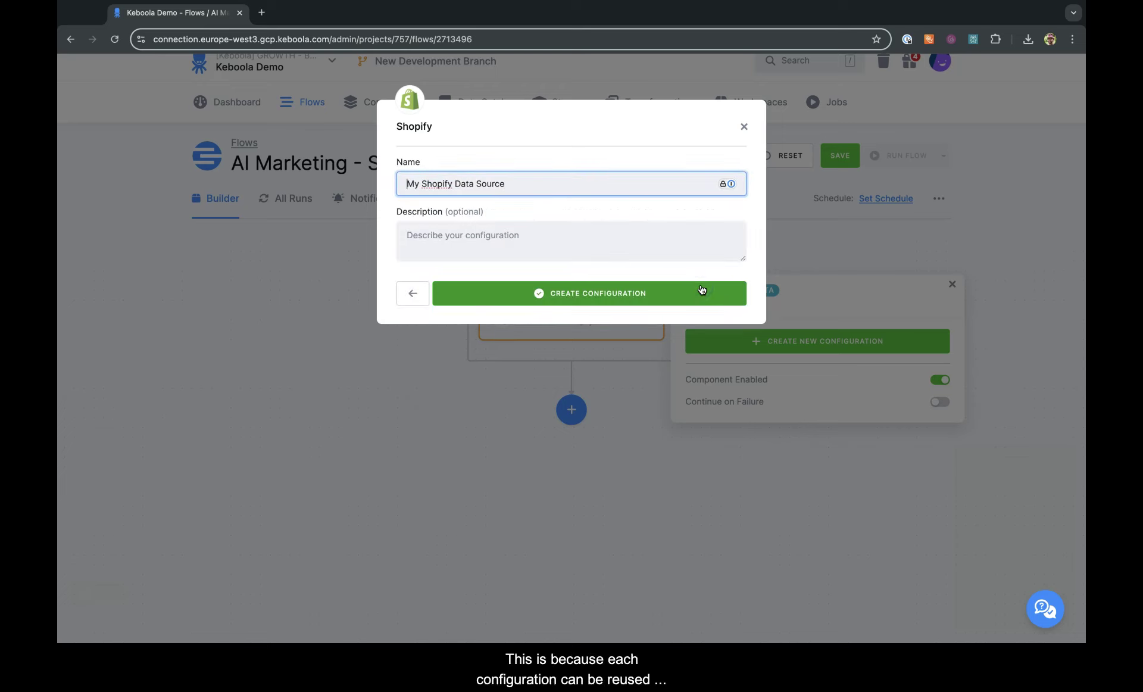
key(BackSpace)
key(BackSpace)
key(BackSpace)
text(Demo)
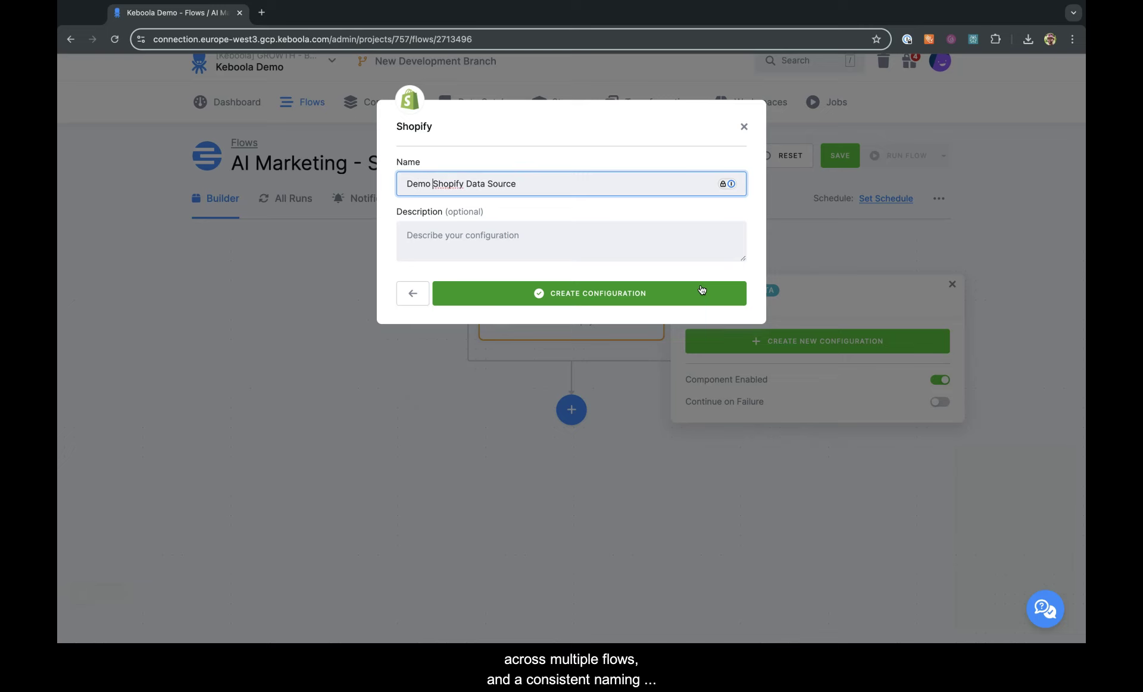
key(BackSpace)
key(BackSpace)
key(BackSpace)
text(Extract)
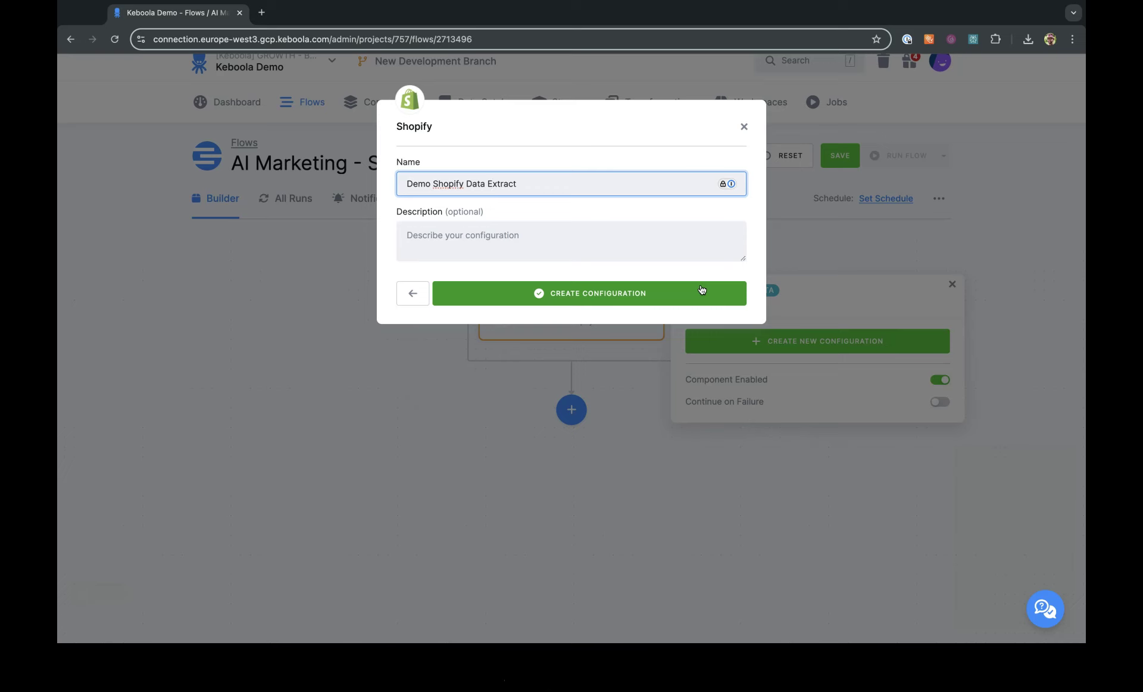
click(684, 301)
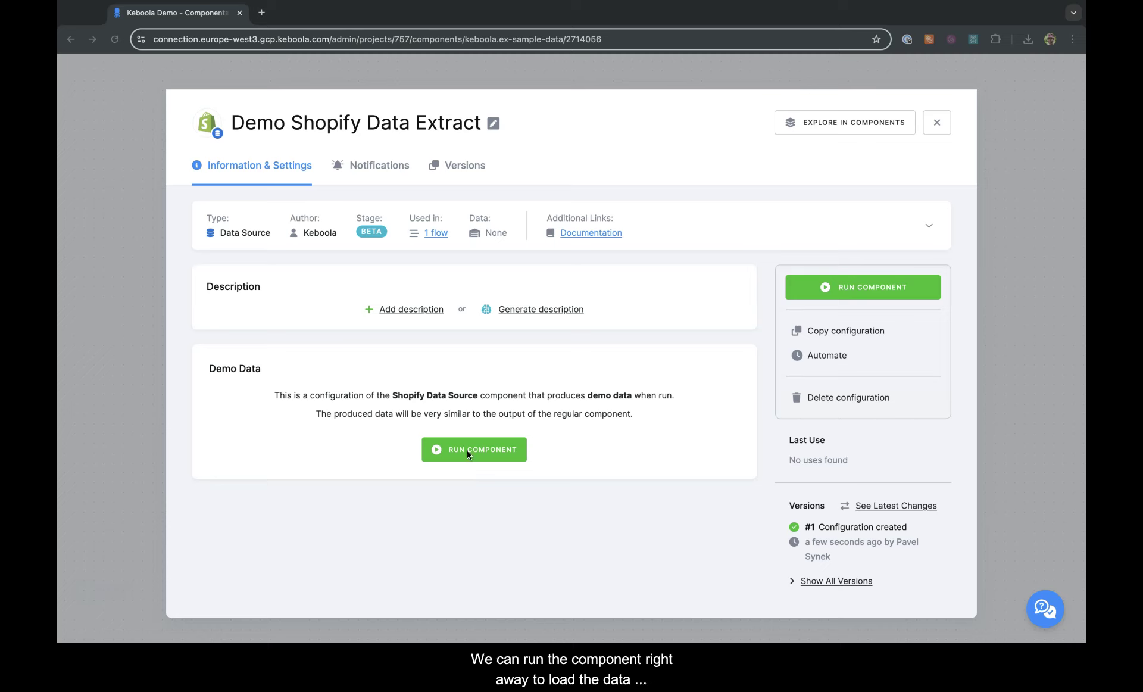
click(467, 450)
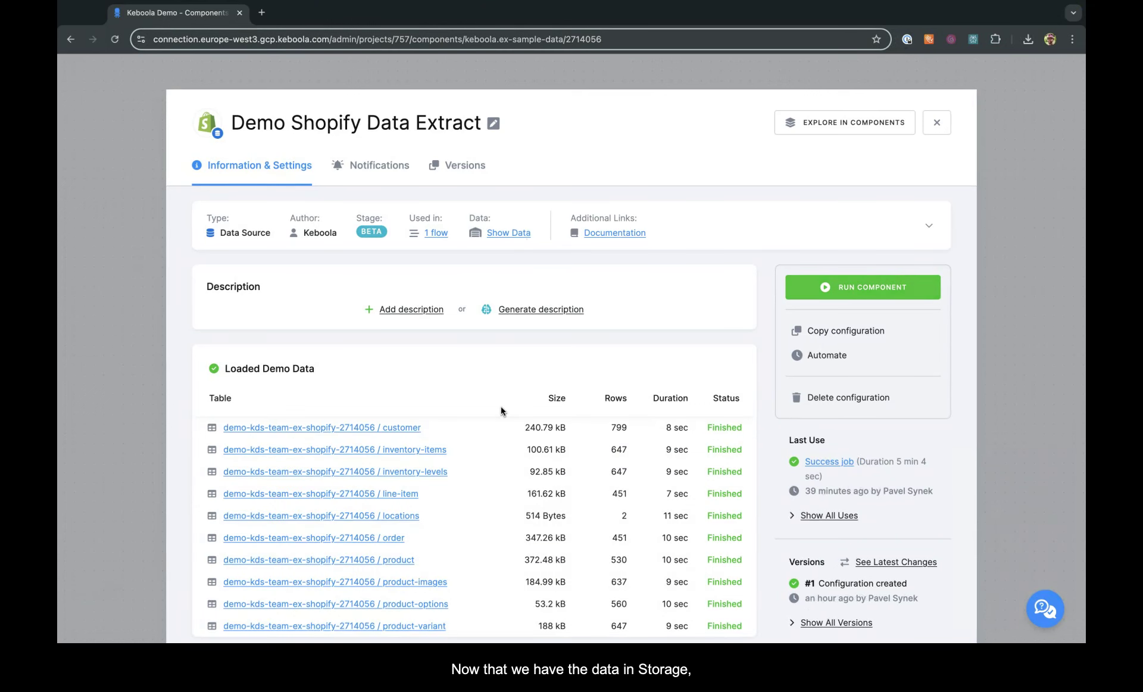
- Review the data sample of the extracted customer table in Storage, and return to the Shopify configuration
click(384, 432)
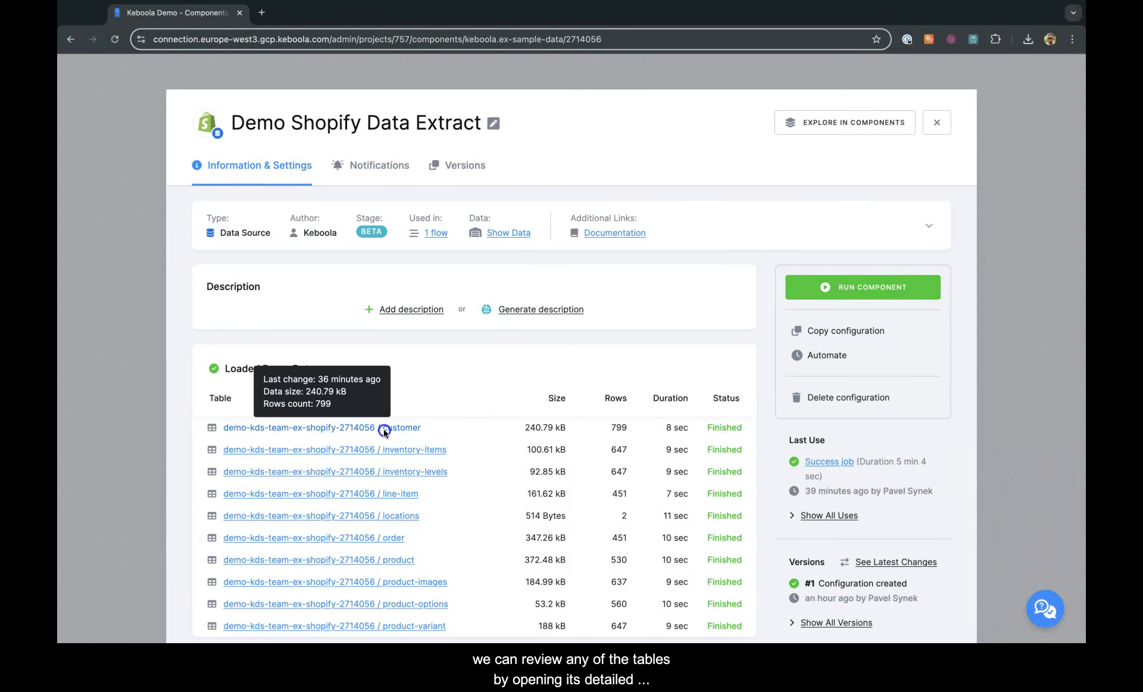
click(333, 13)
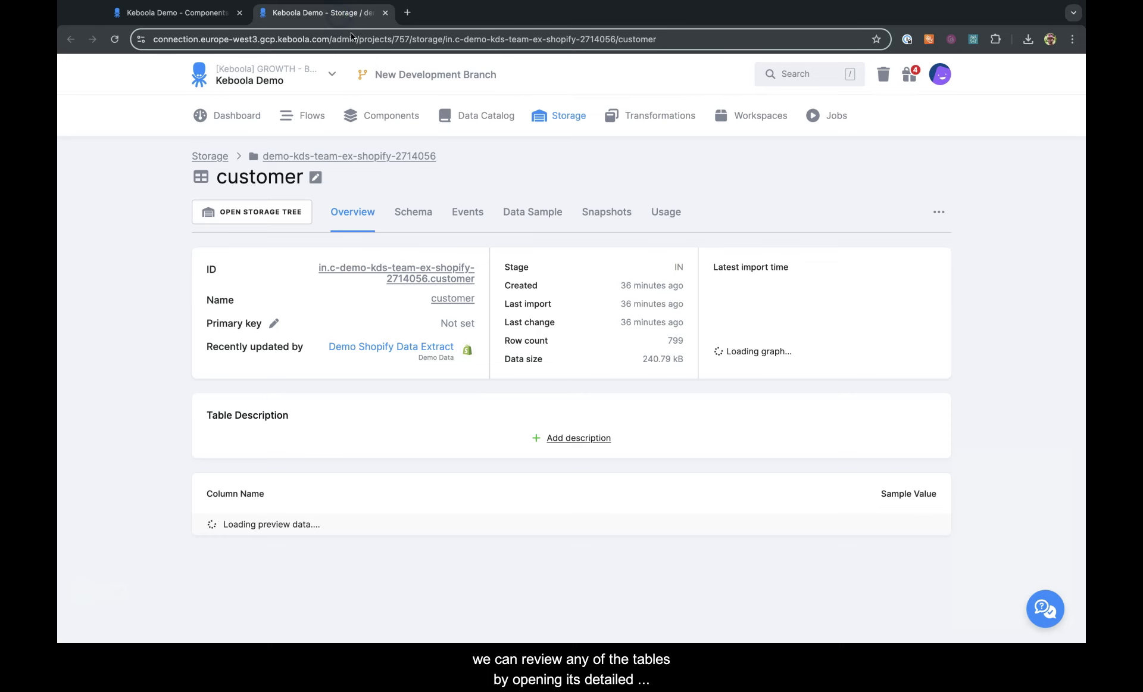
click(524, 206)
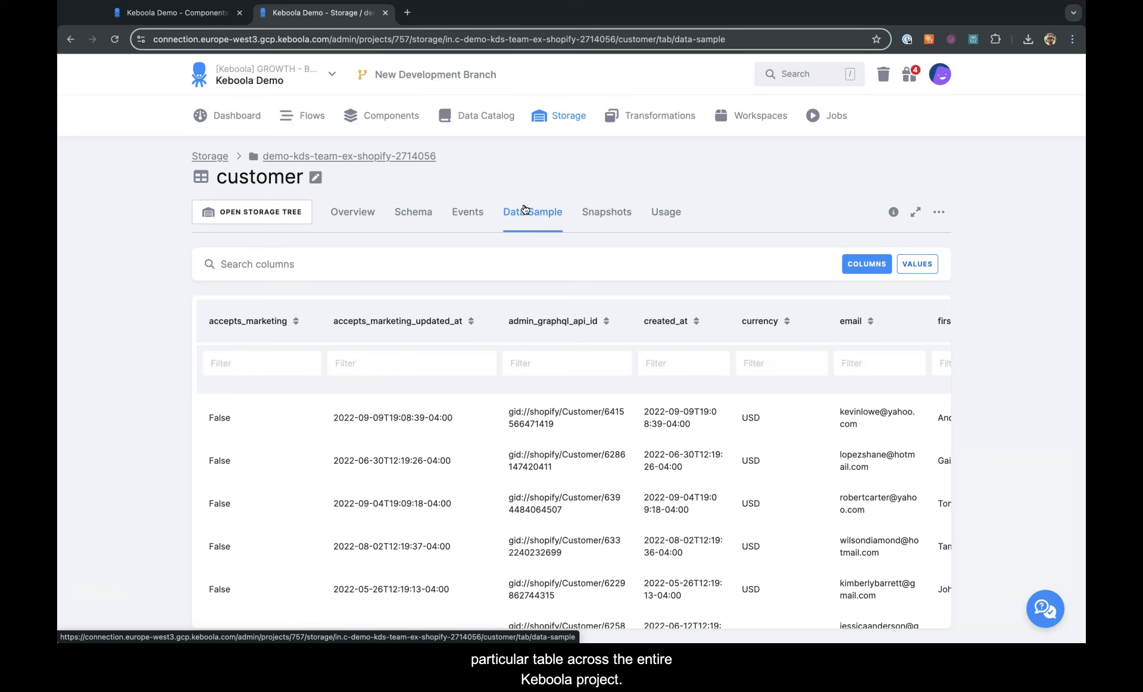
click(386, 14)
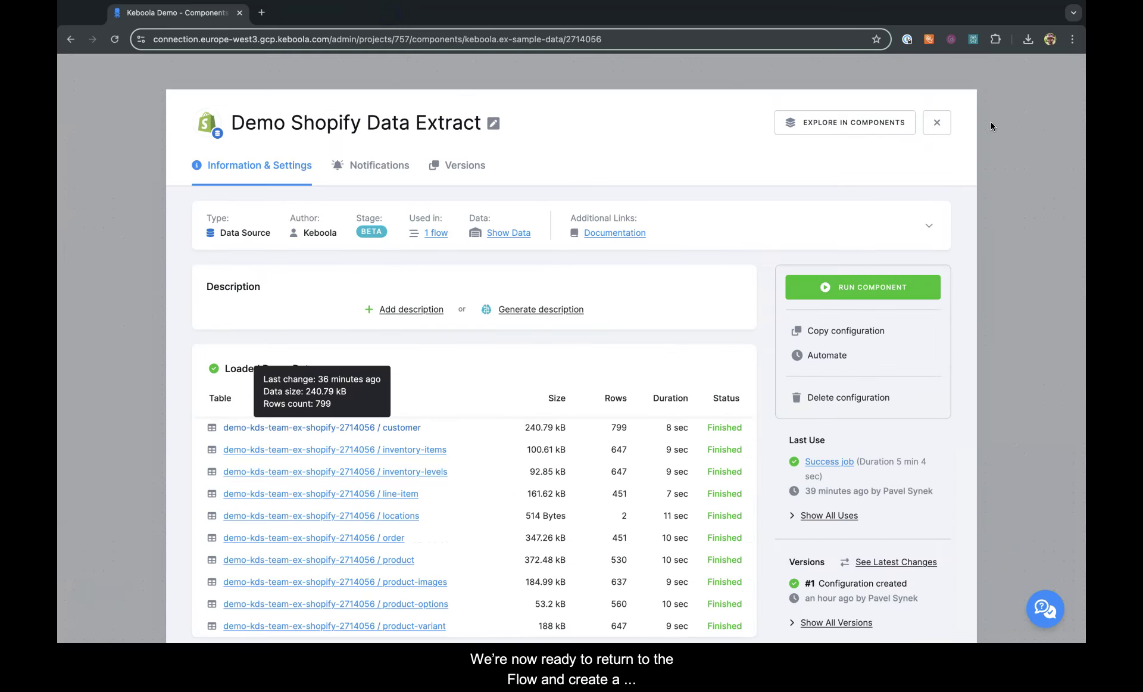
- Return to the flow, search the transformations for "big" and add the Google BigQuery transformation as the second step
click(936, 122)
click(579, 431)
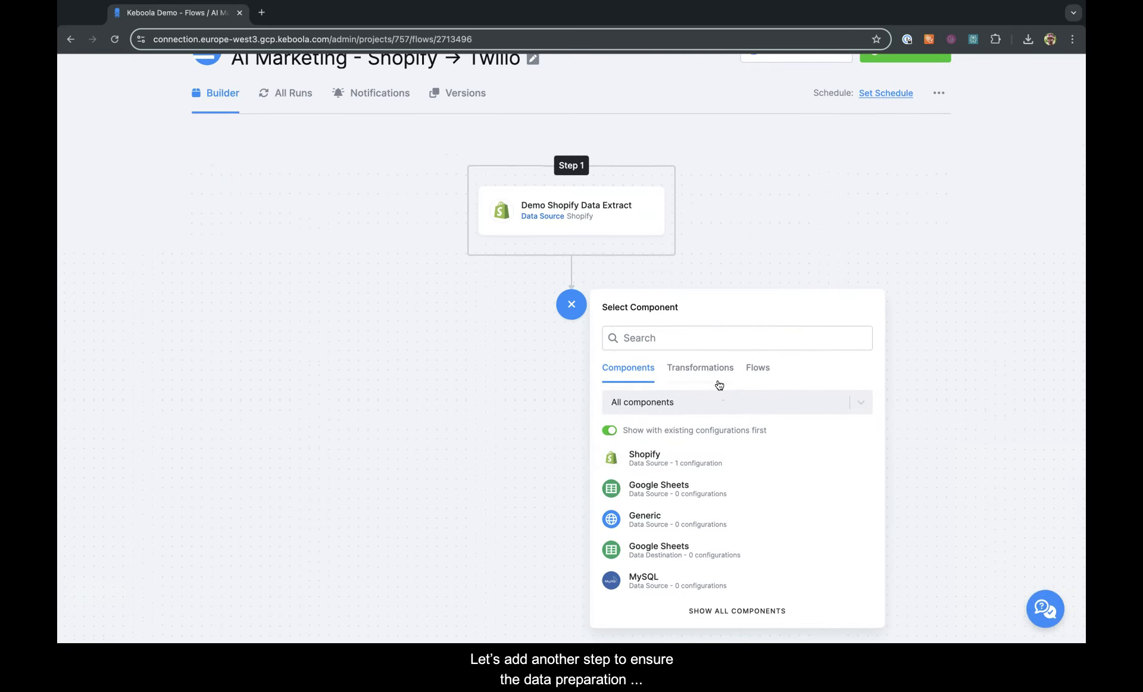
click(716, 370)
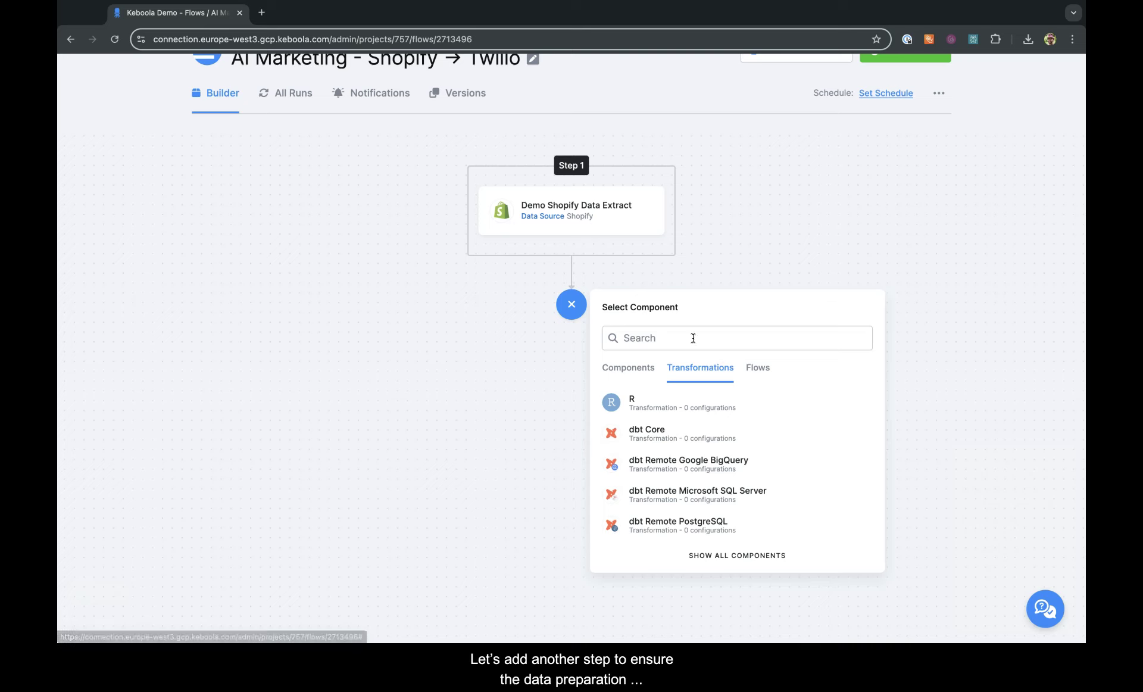
click(693, 338)
text(big)
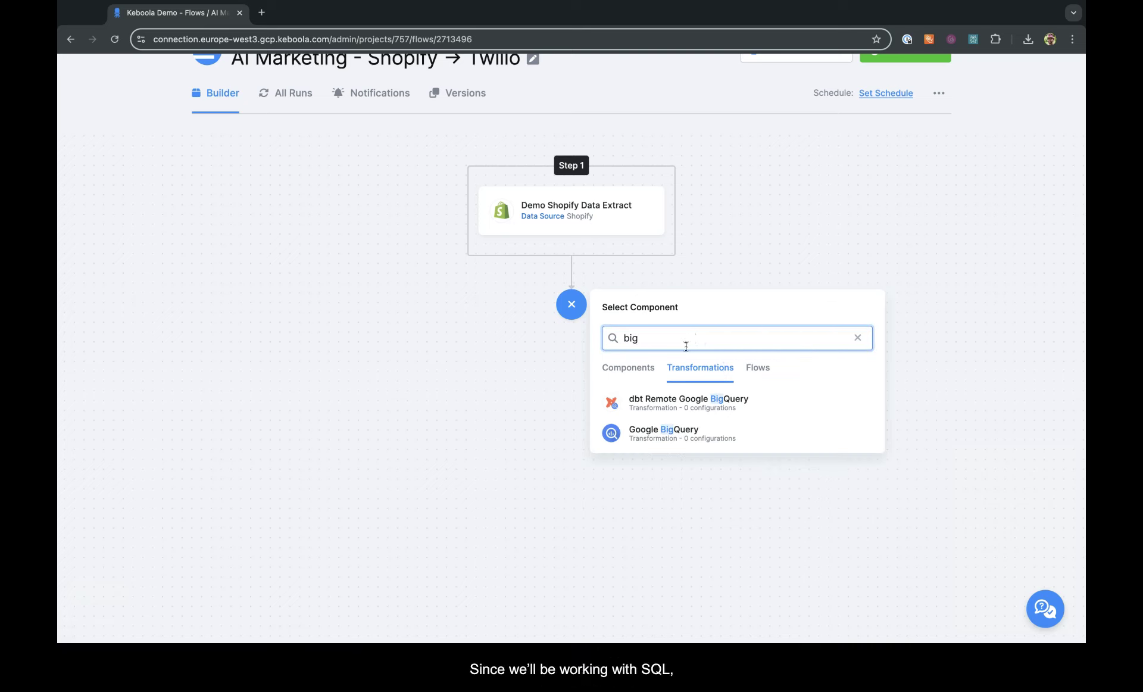
click(672, 428)
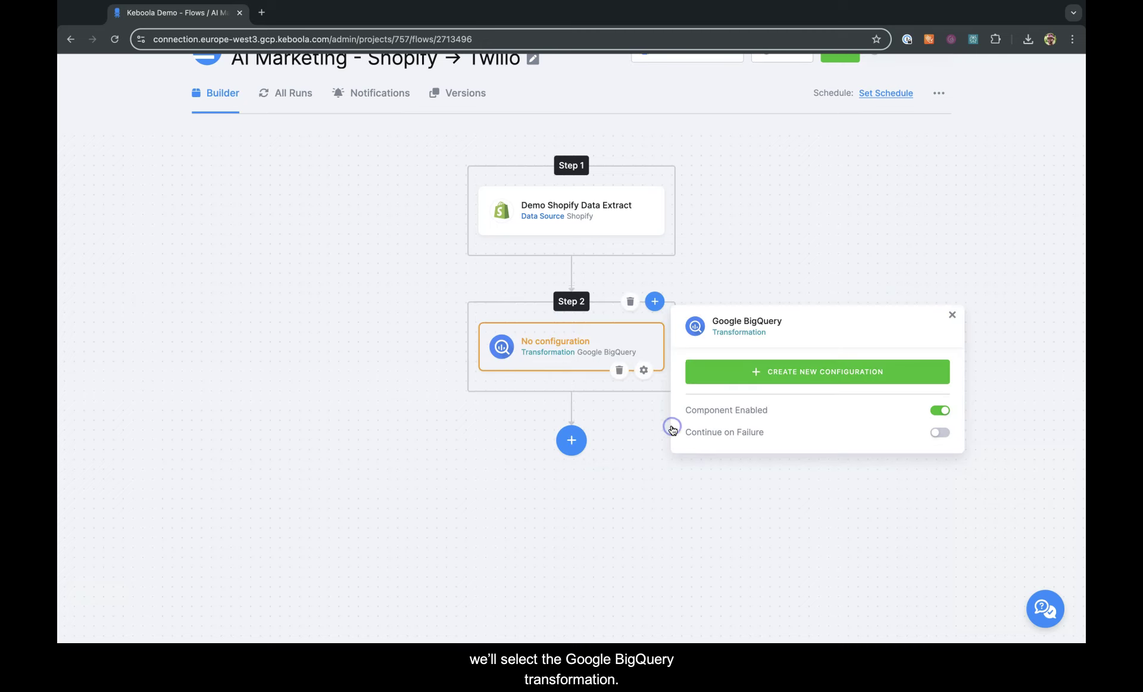
- Create the BigQuery transformation named "Shopify Data Prep for AI" with the description "data preparation for the AI Data App"
click(757, 375)
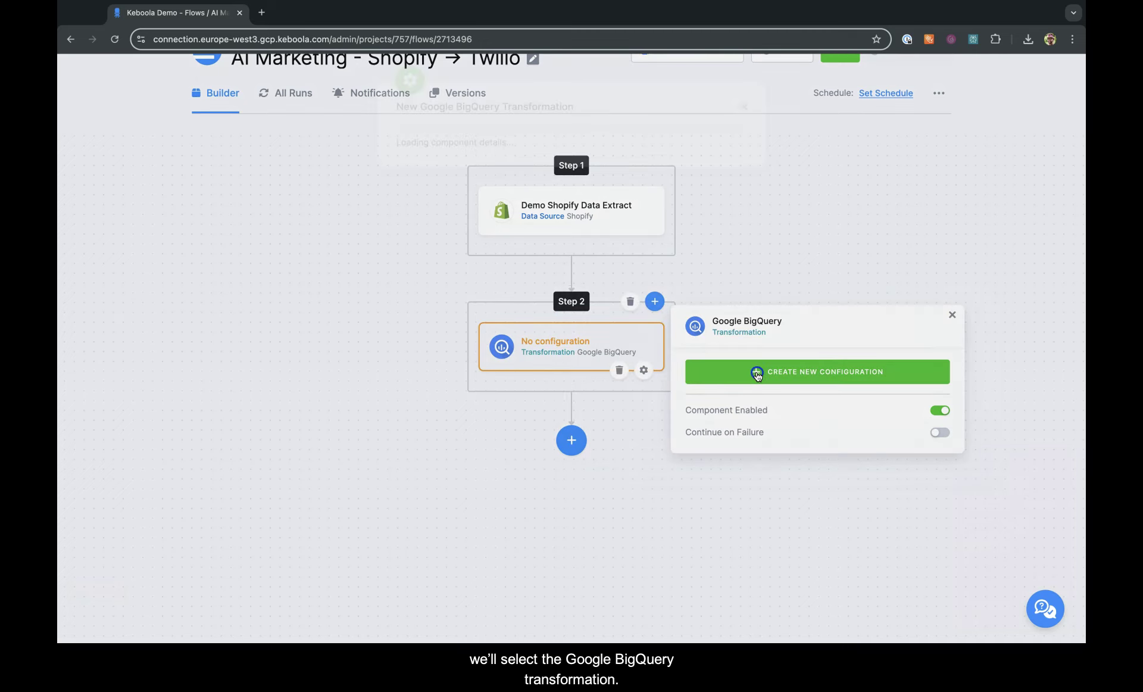
text(Shopify Data Prep for AI)
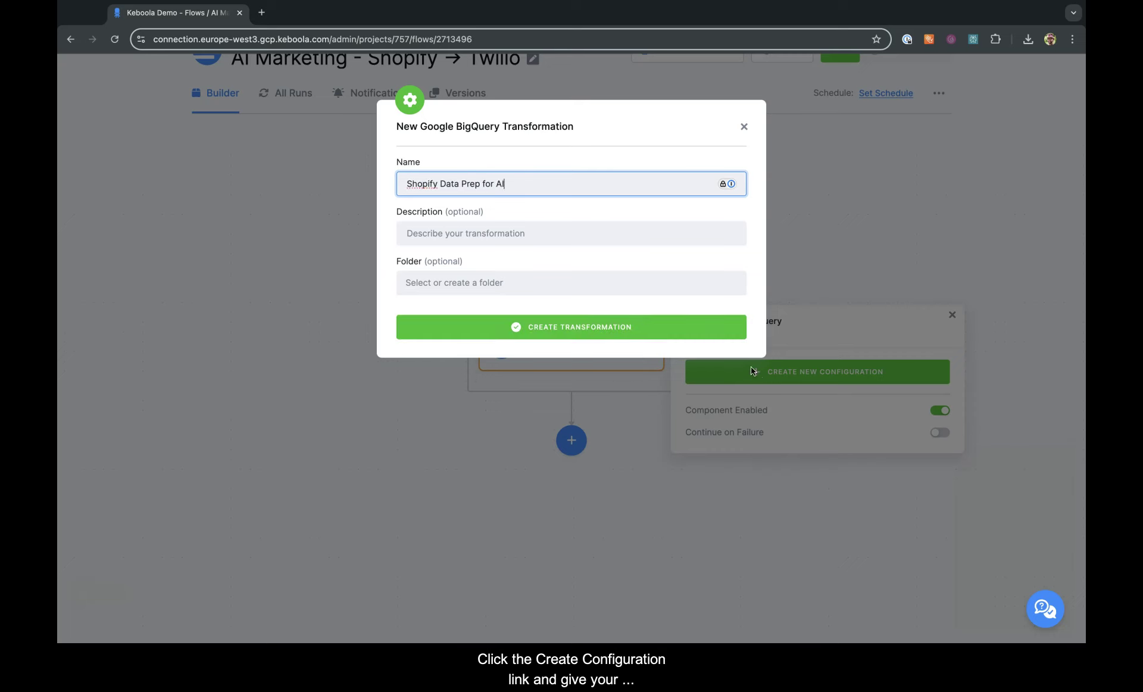
click(533, 237)
text(da)
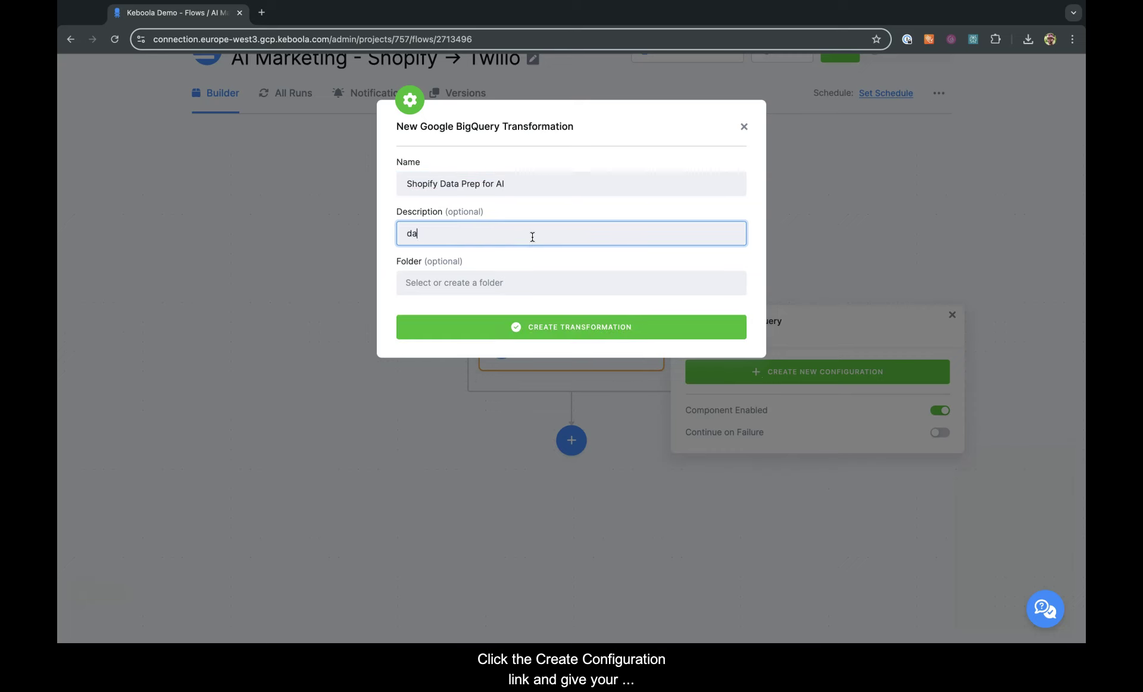
text(ta preparation for the AI A)
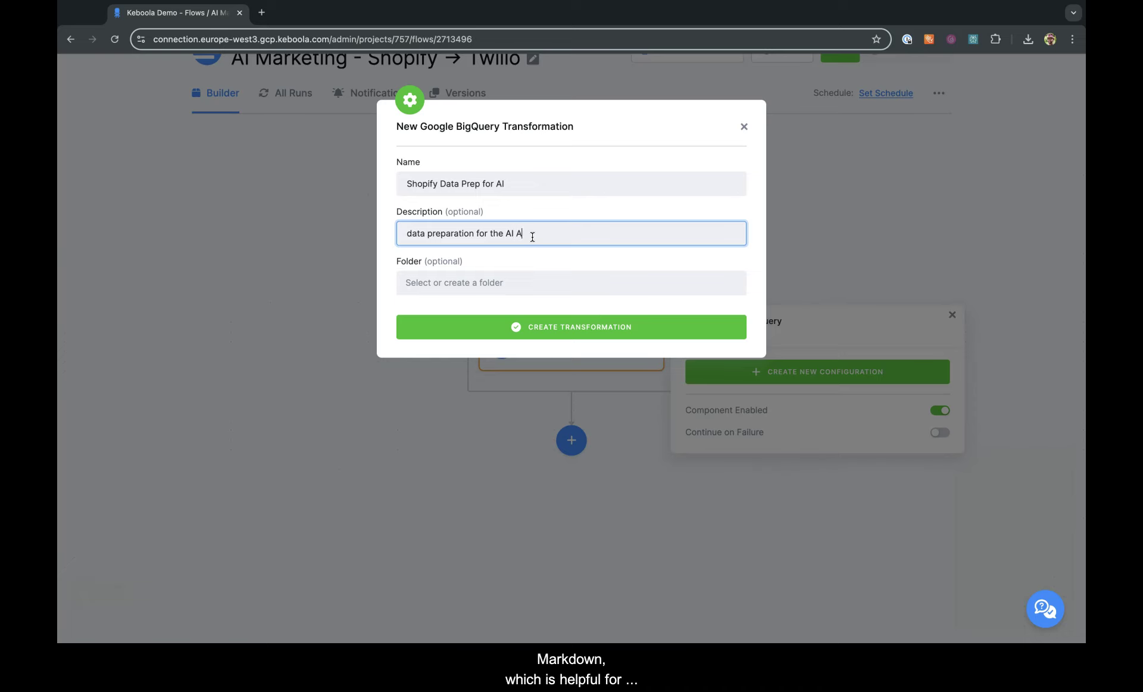
key(BackSpace)
text(Data App)
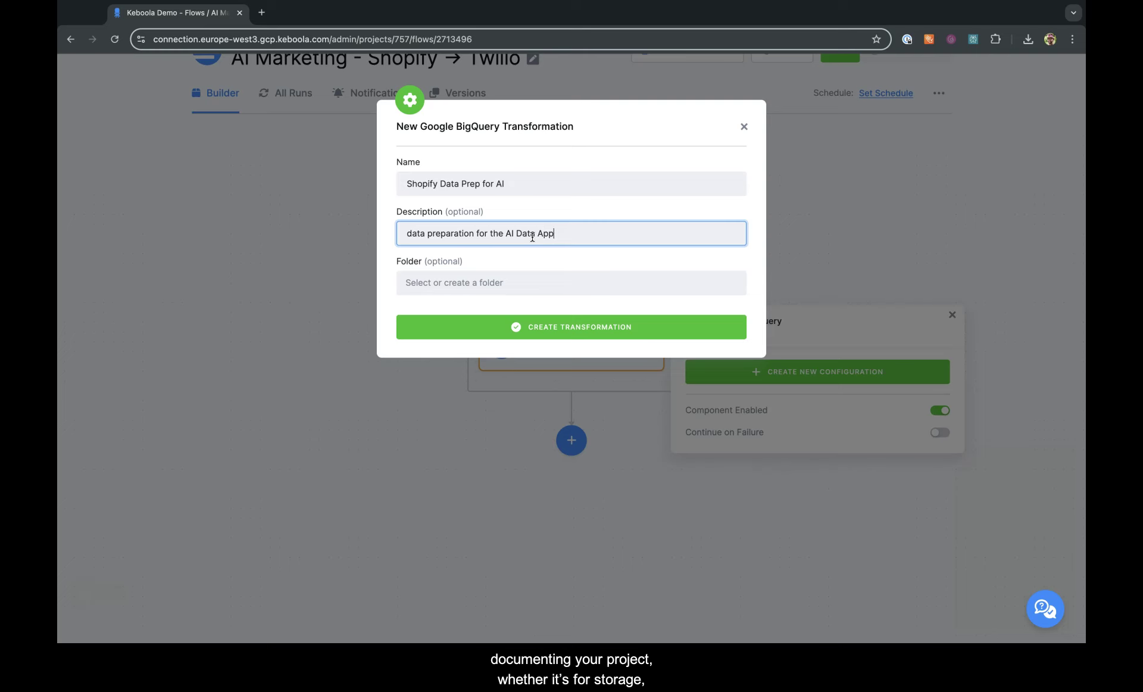
click(574, 326)
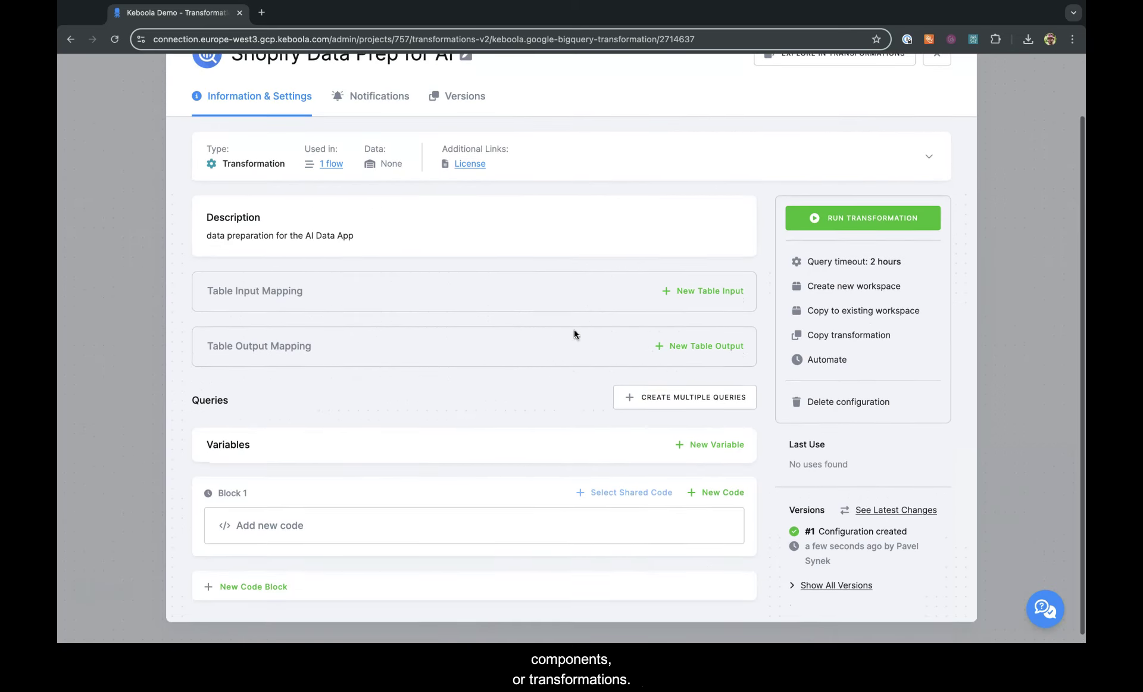
- Add the line-item, order, customer and product tables from the demo Shopify bucket to the transformation's table input mapping
click(703, 290)
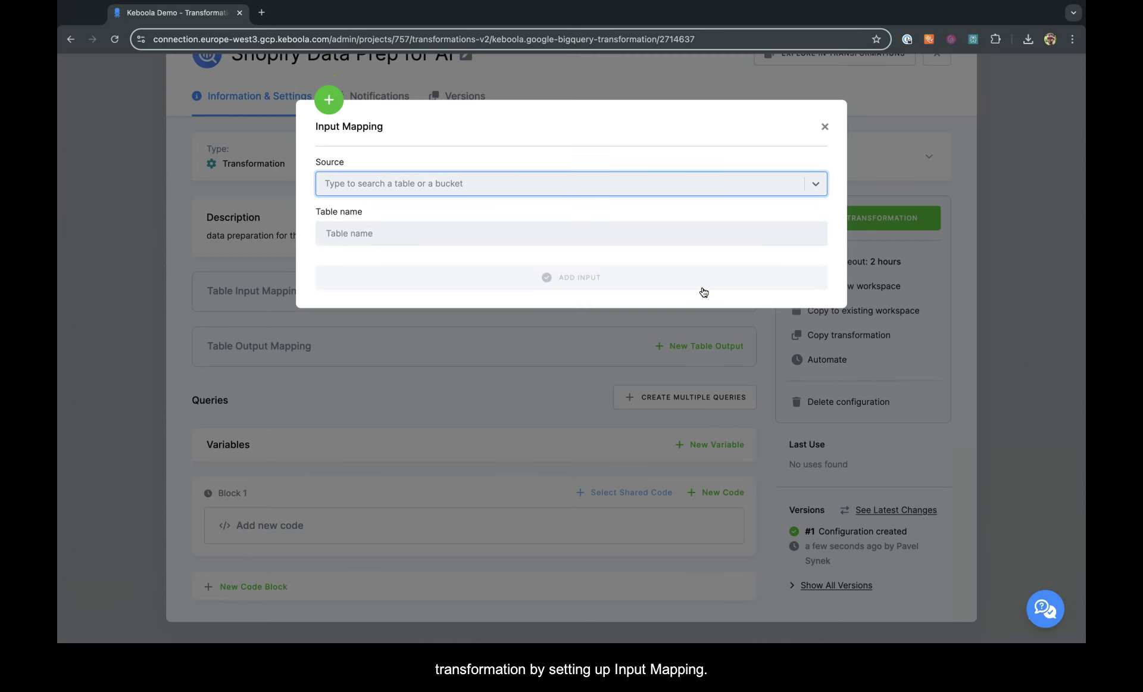
text(sho)
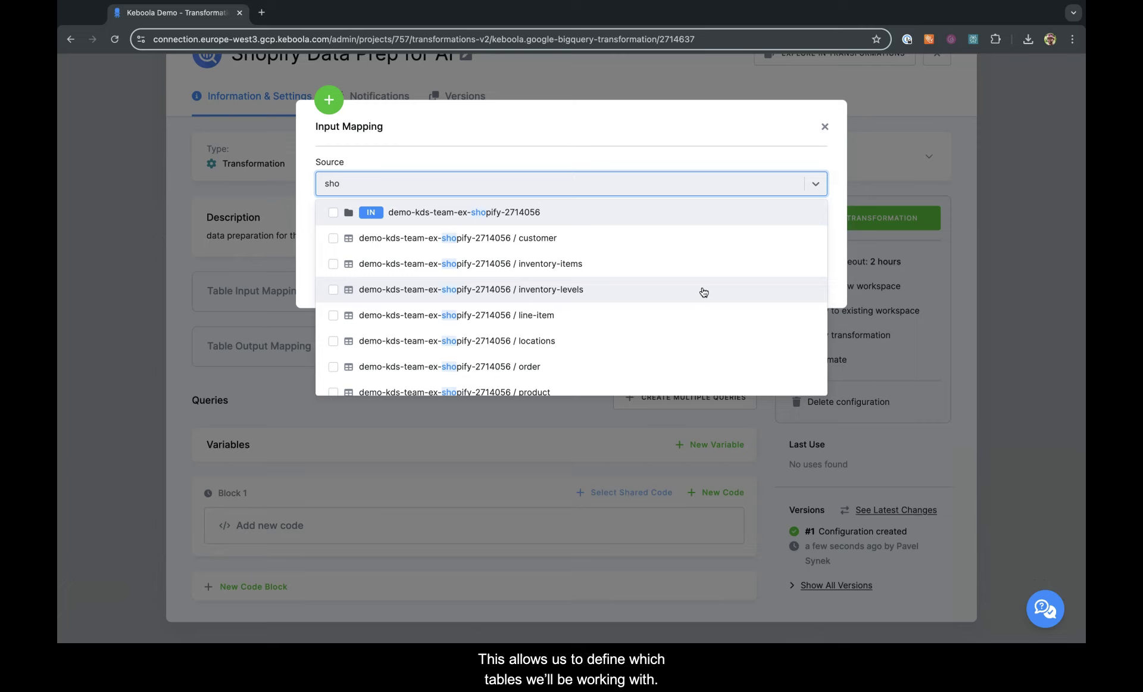
click(333, 316)
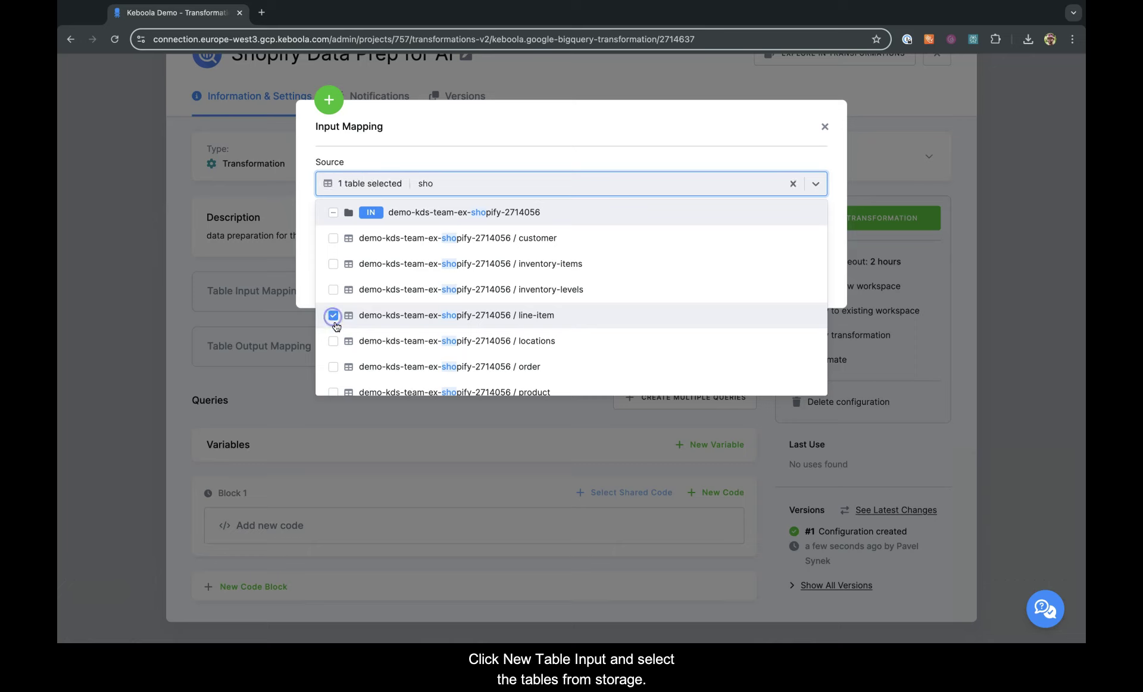
click(333, 366)
click(333, 238)
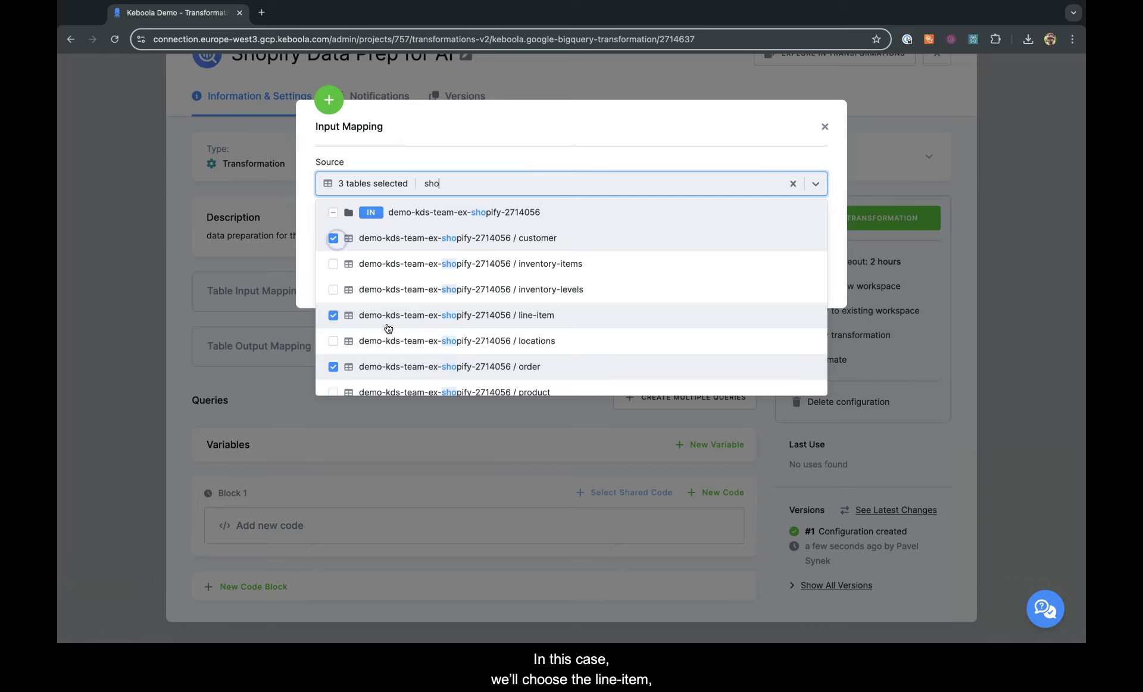
scroll(356, 343, down, 1)
click(333, 353)
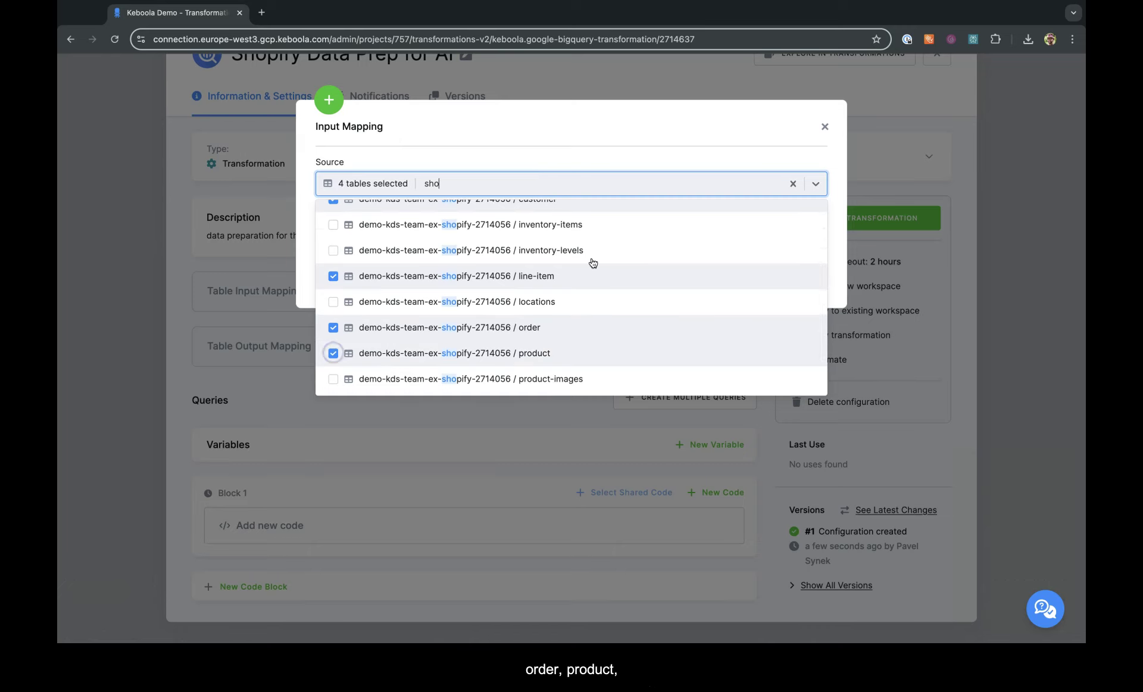
click(666, 153)
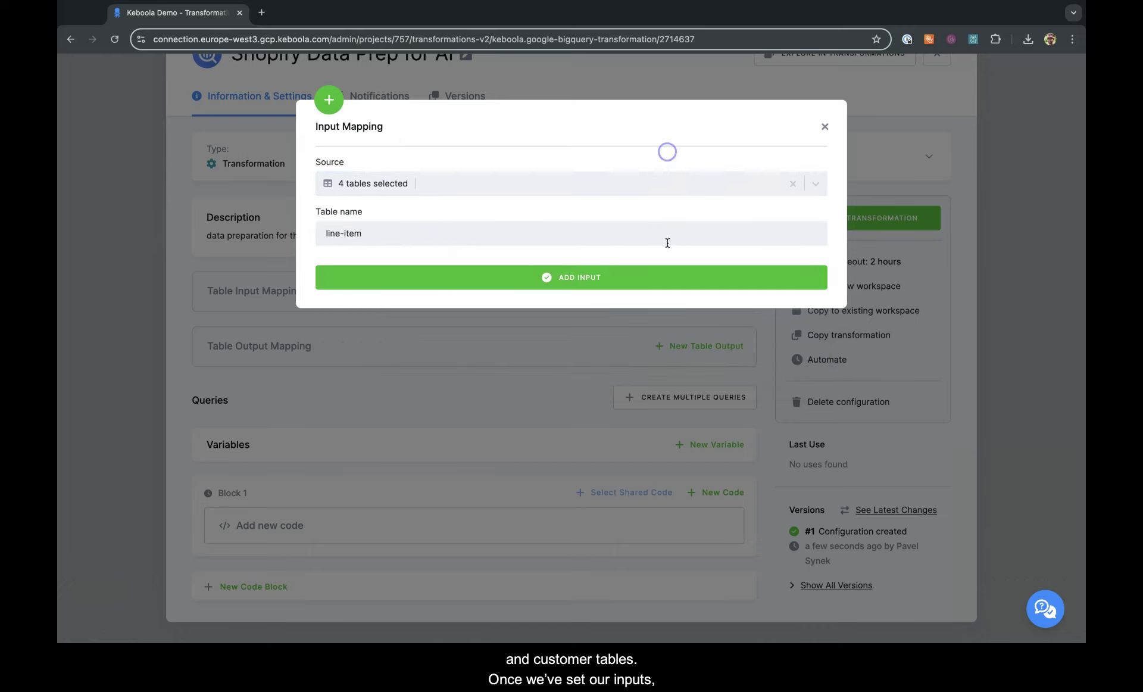
click(610, 288)
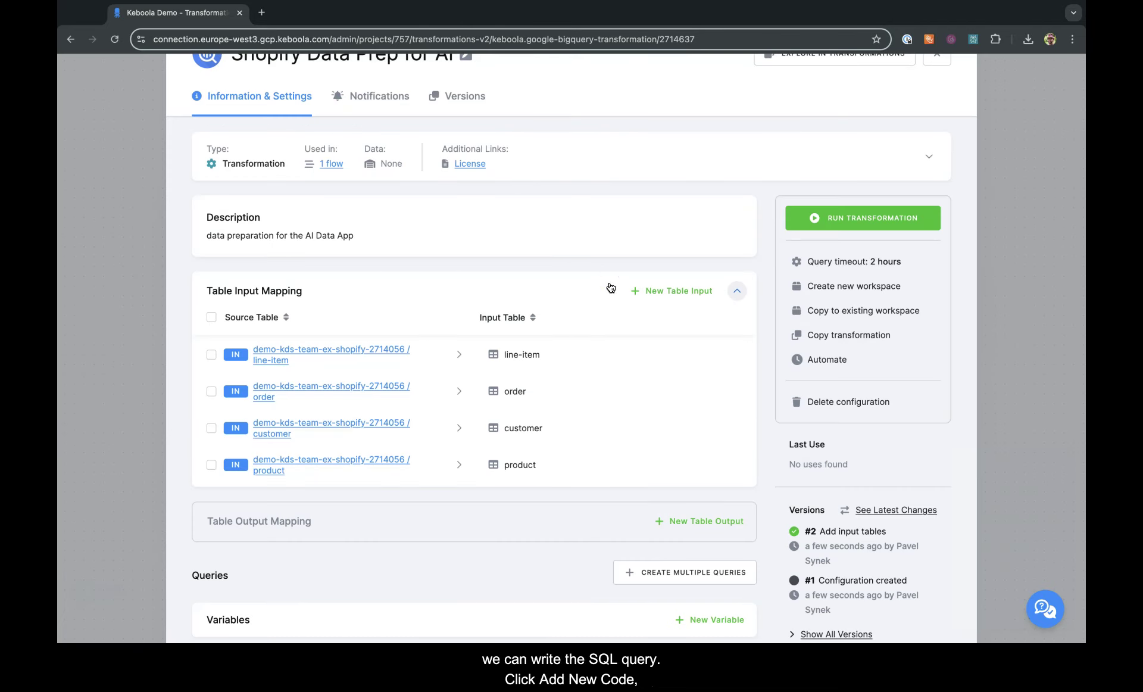
- Add new code to Block 1 of the transformation and paste the SQL query into it
scroll(610, 287, down, 3)
click(294, 522)
key(ctrl+v)
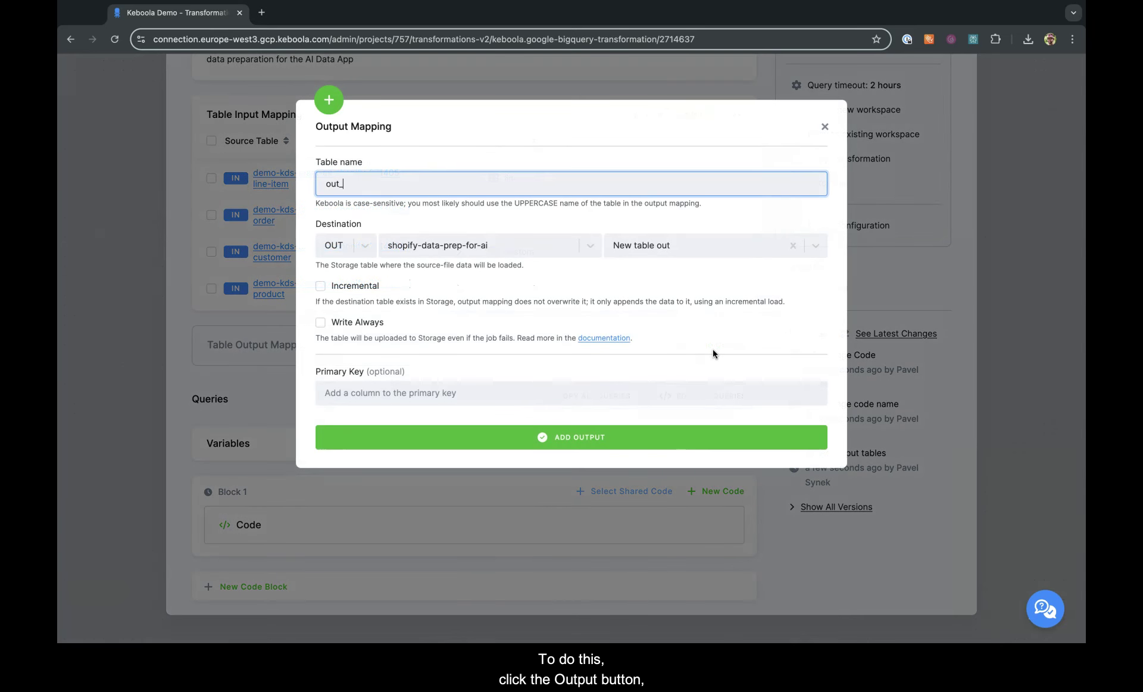
- Add the output table out_sms_campaign_01 in the shopify-data-prep-for-ai bucket to the output mapping, and run the transformation
text(sms_campaign_01)
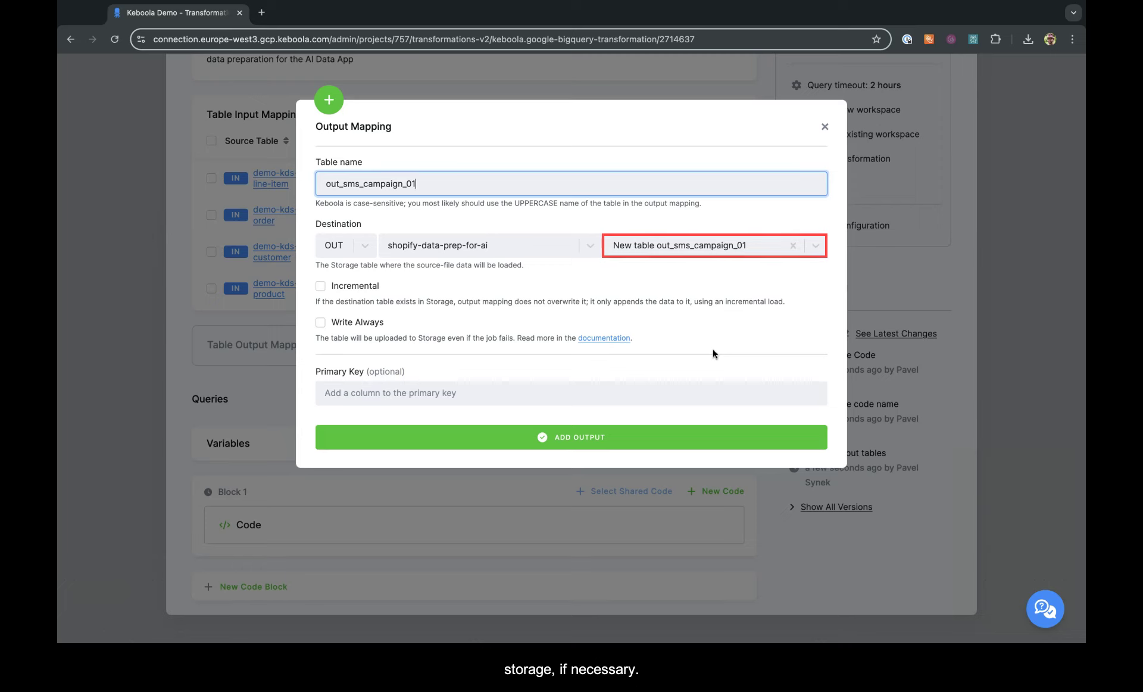
click(588, 438)
scroll(121, 584, up, 4)
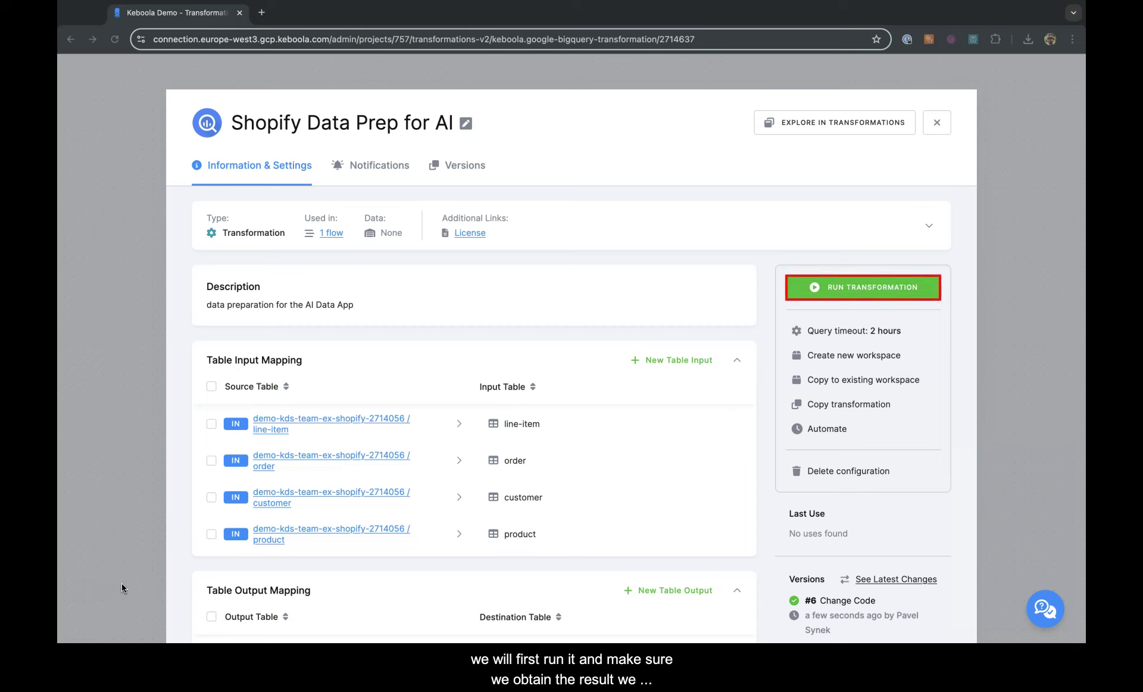
click(843, 286)
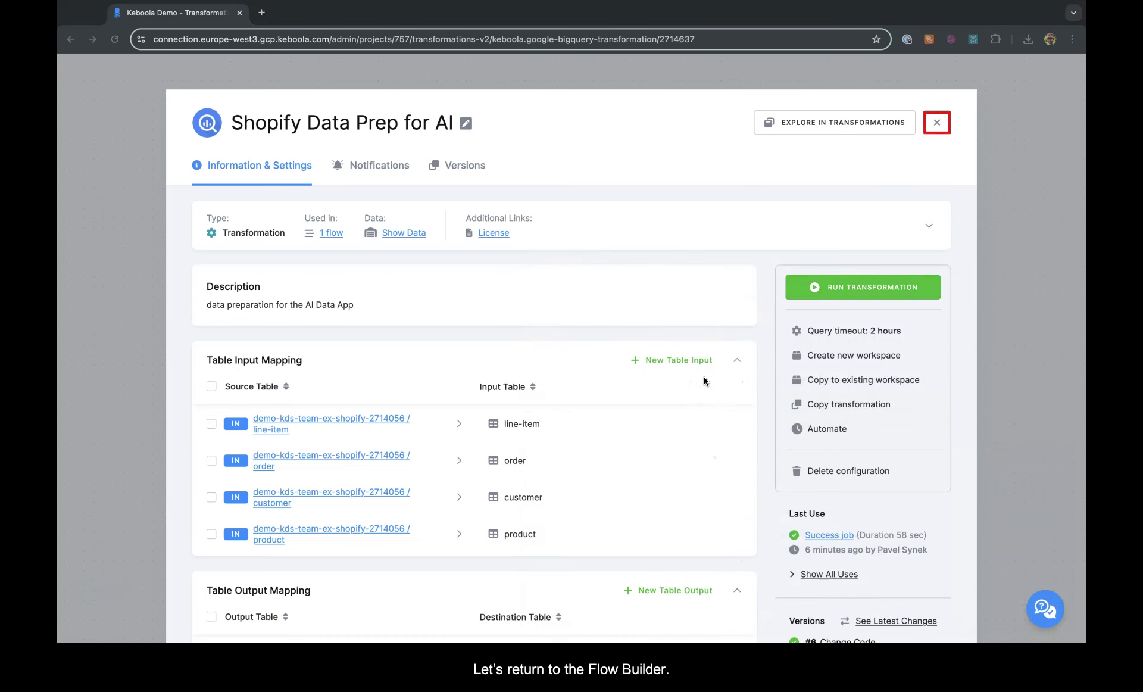
- Return to the flow, search the components for "gene" and add the Generative AI application as the third step
click(936, 123)
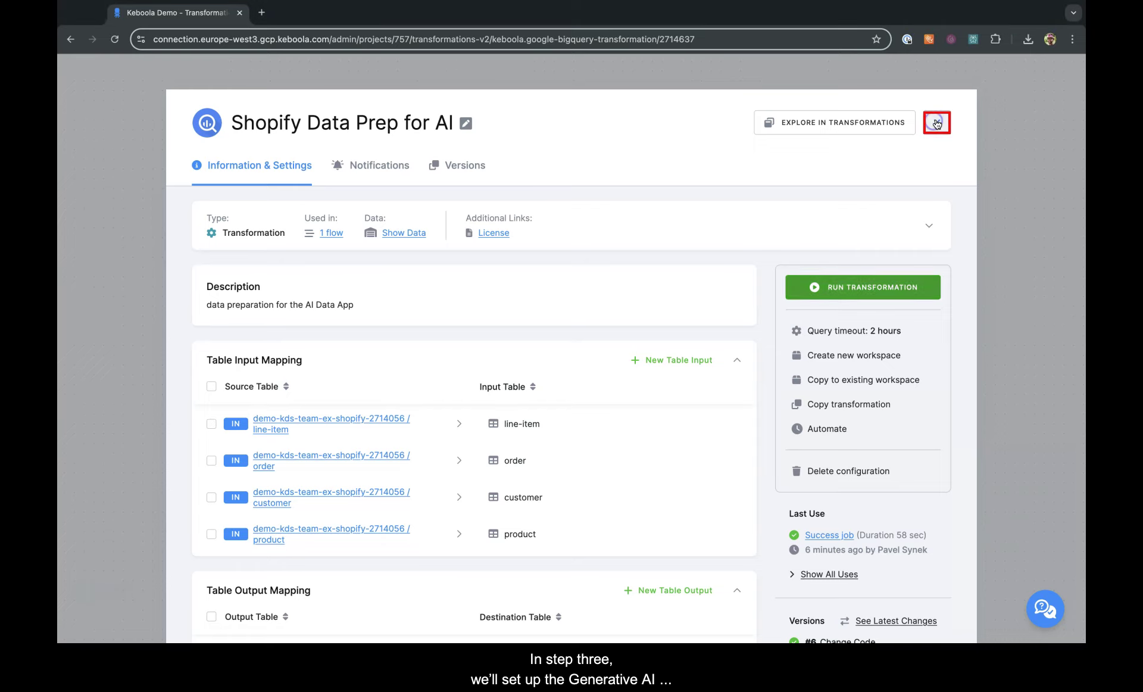
click(571, 443)
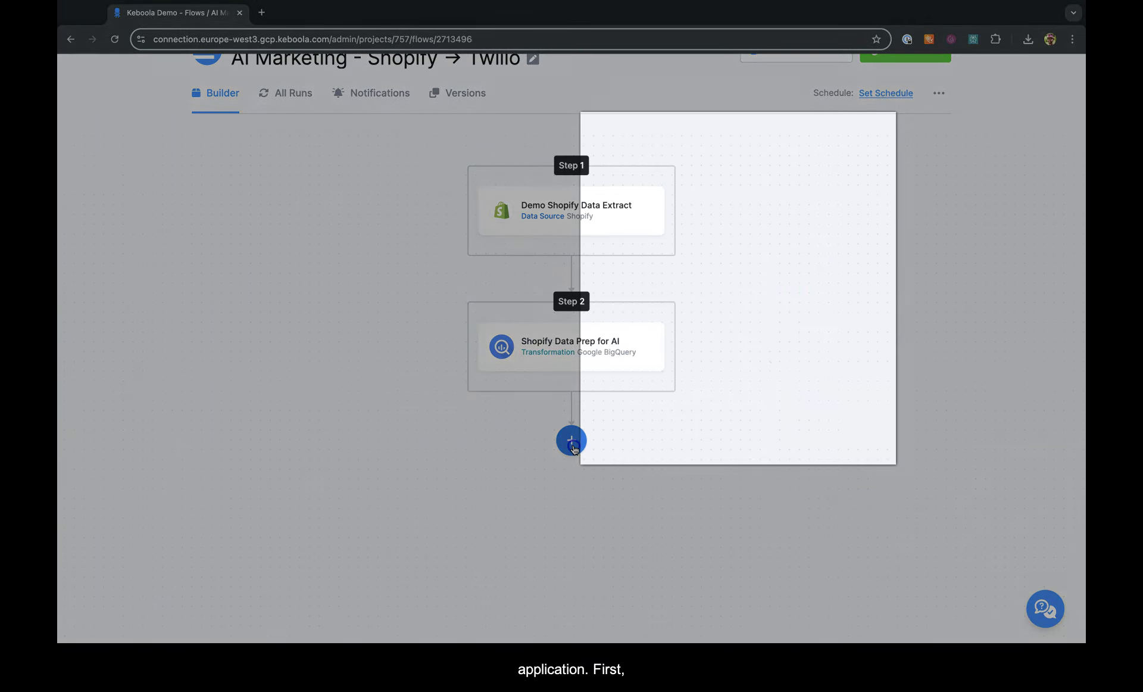
click(741, 168)
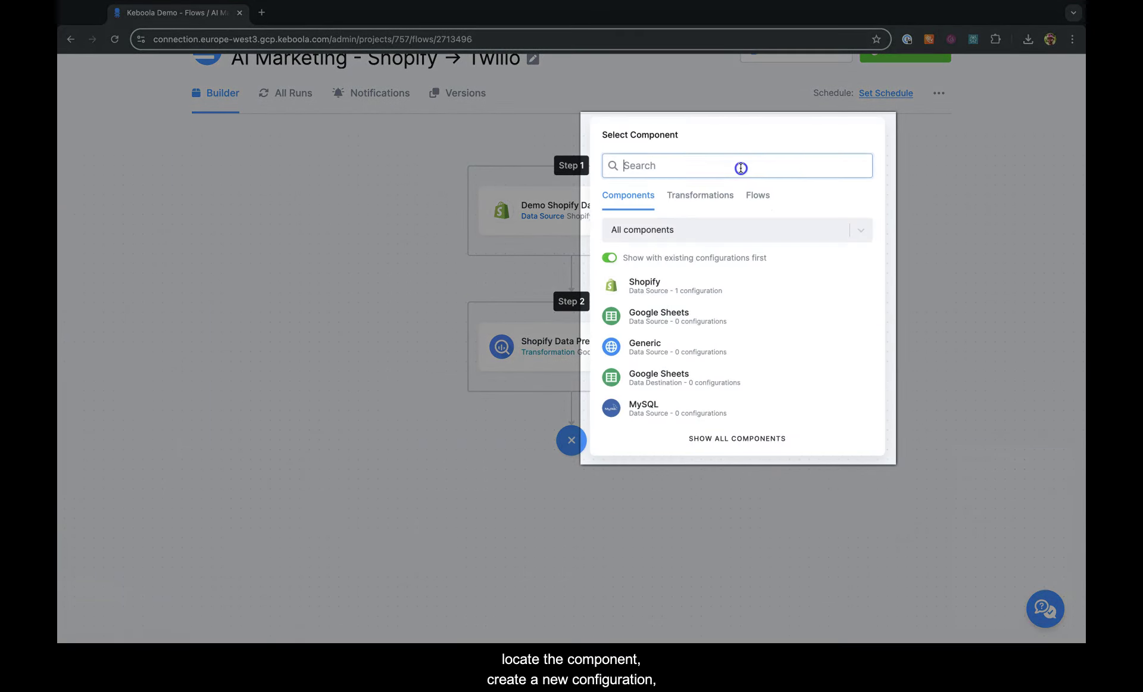
text(gene)
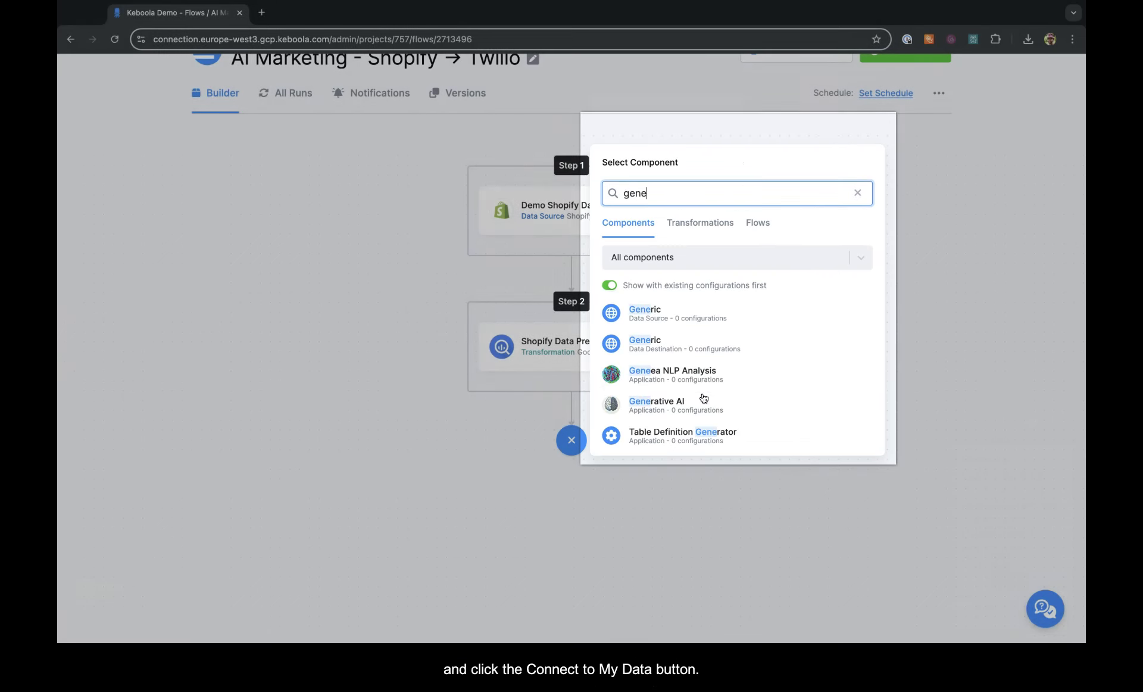
click(704, 398)
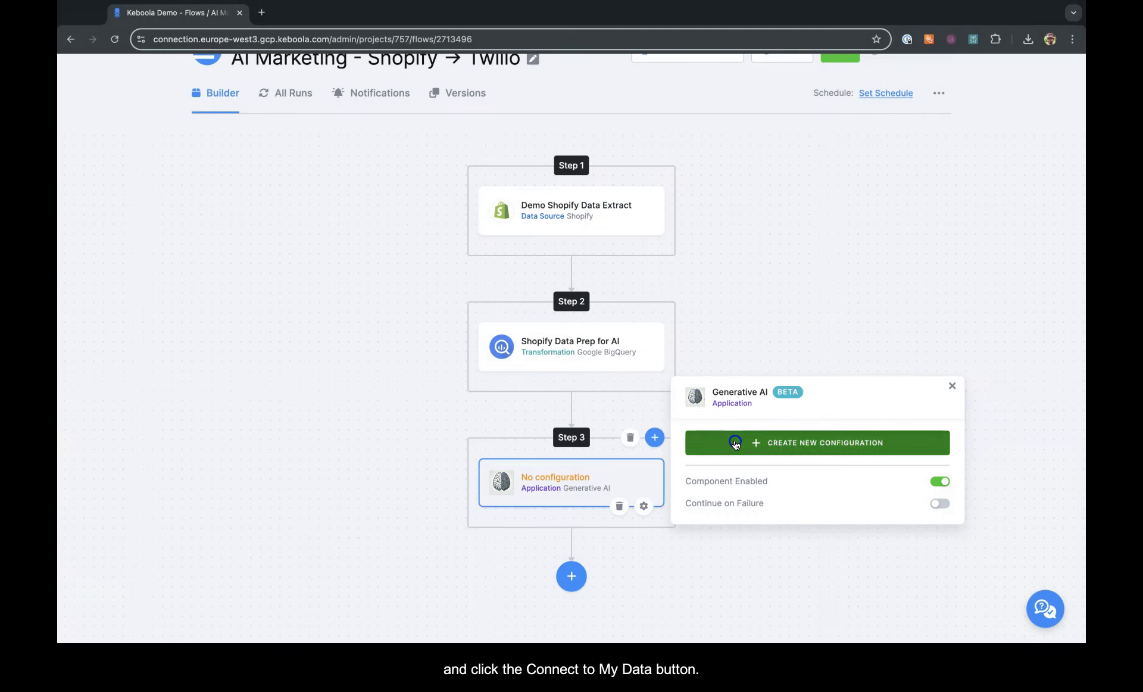
- Create a new Generative AI configuration named "Generative AI personalise SMS campaign"
click(735, 443)
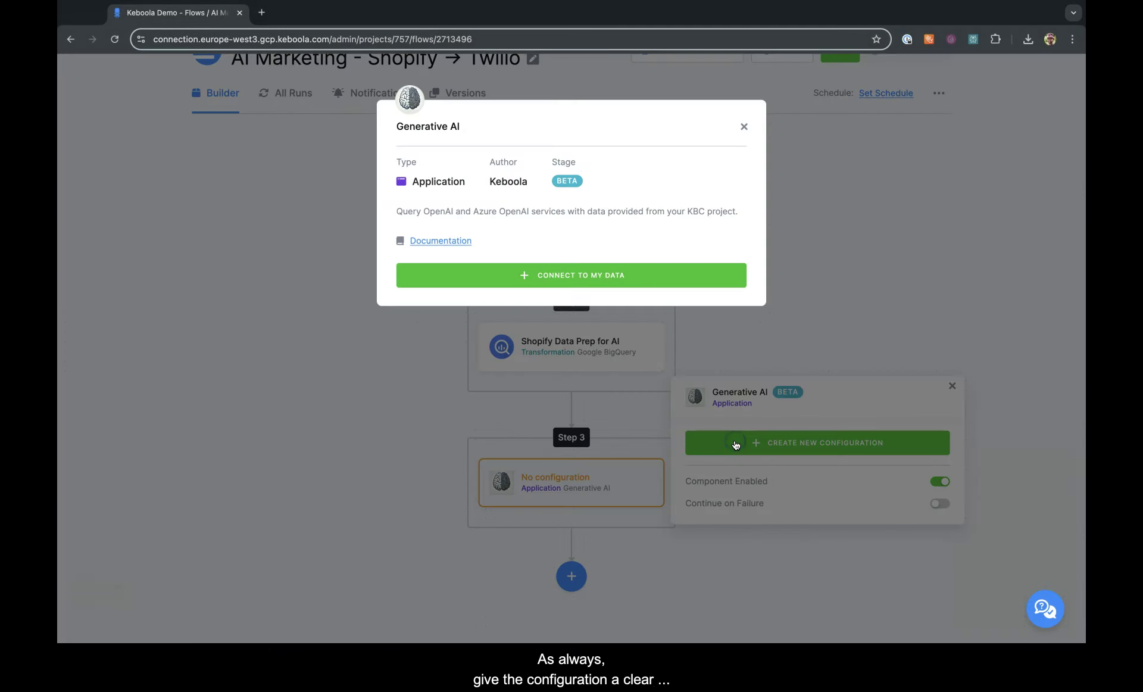
click(578, 277)
key(super+a)
text(Generative AI personalise SMS campaign)
click(578, 294)
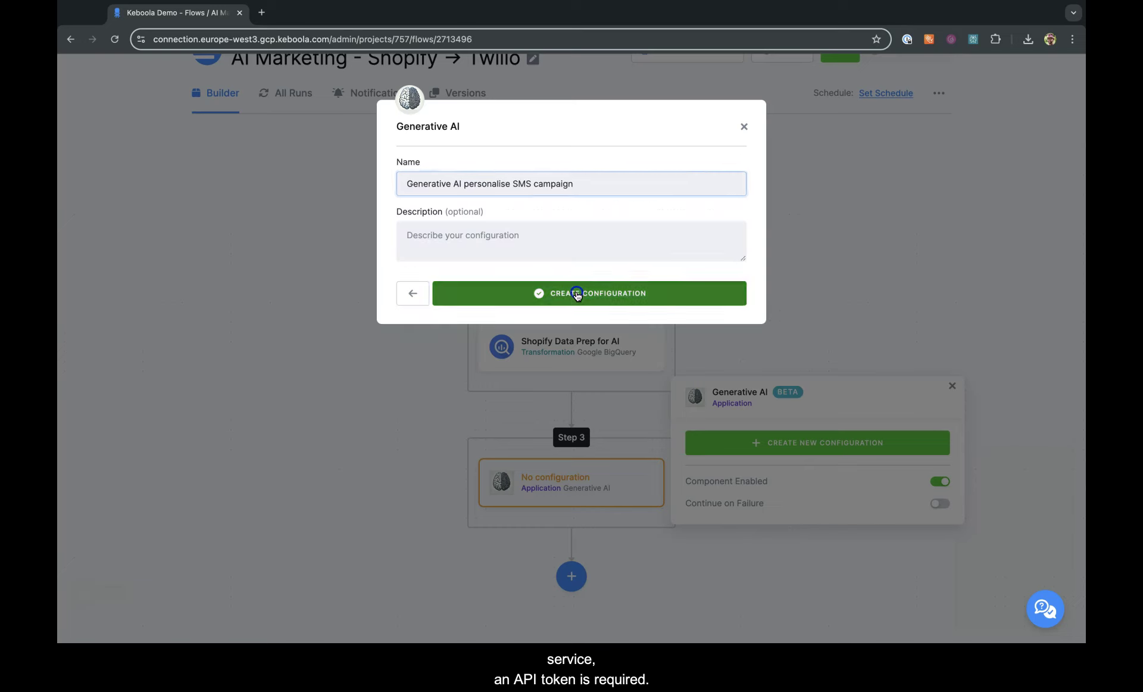
- Set the AI service provider to Google (Only available on US stack), fill in the API key and save the data source configuration
scroll(536, 360, down, 1)
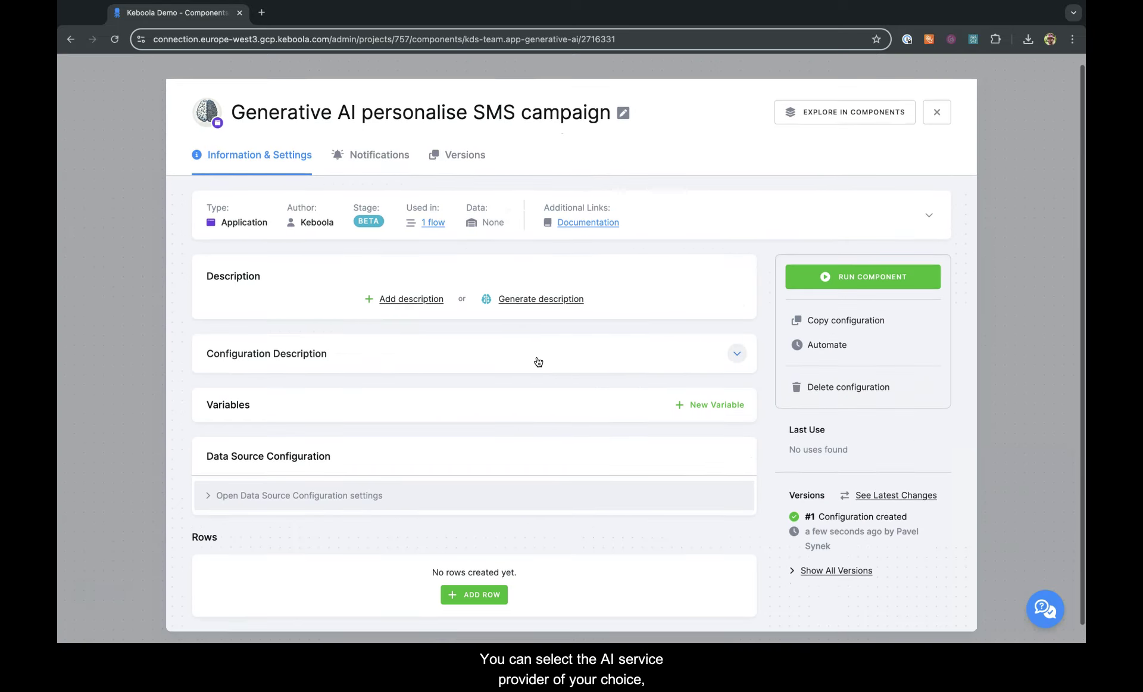
click(408, 483)
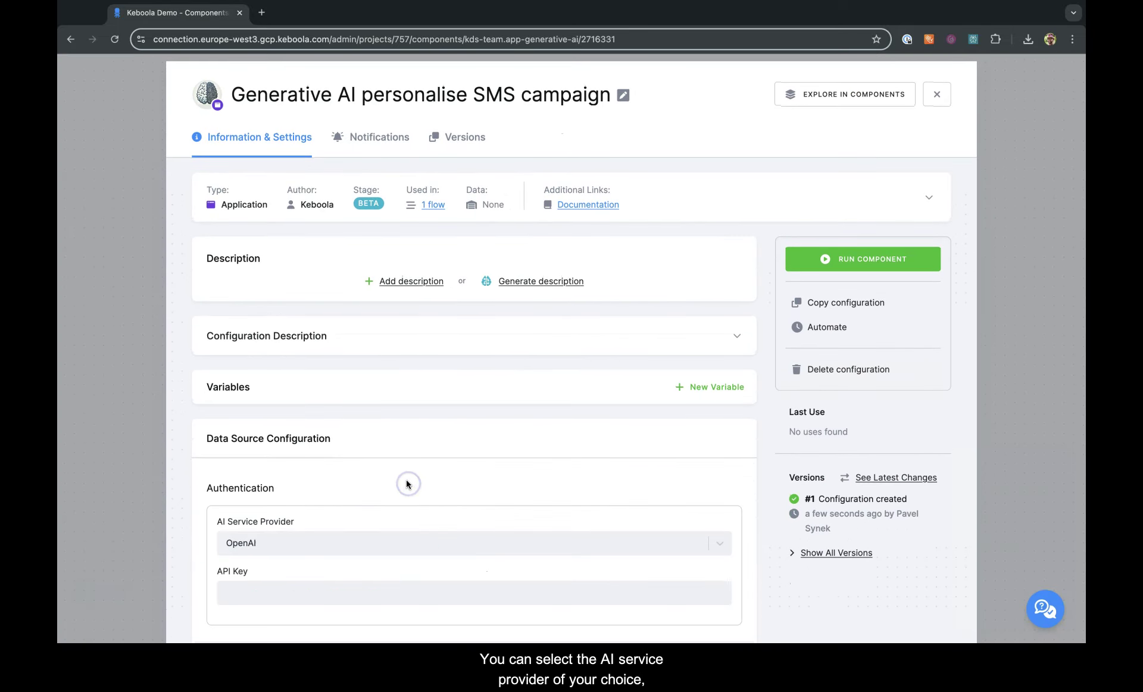
scroll(405, 480, down, 3)
click(388, 366)
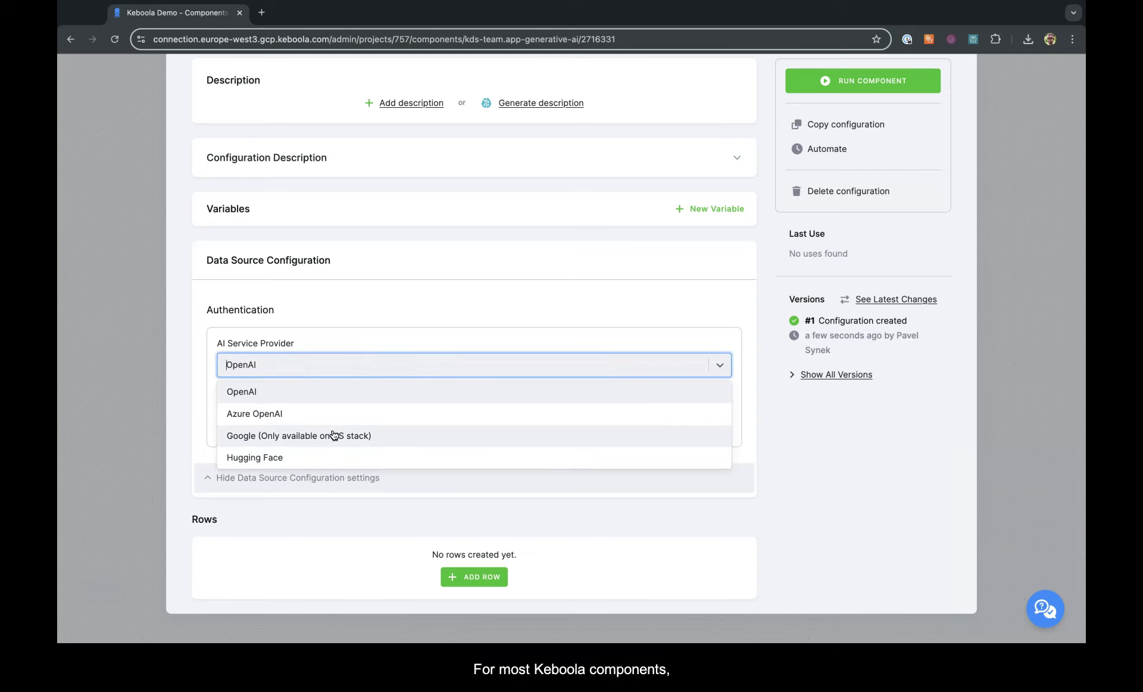
text(ge)
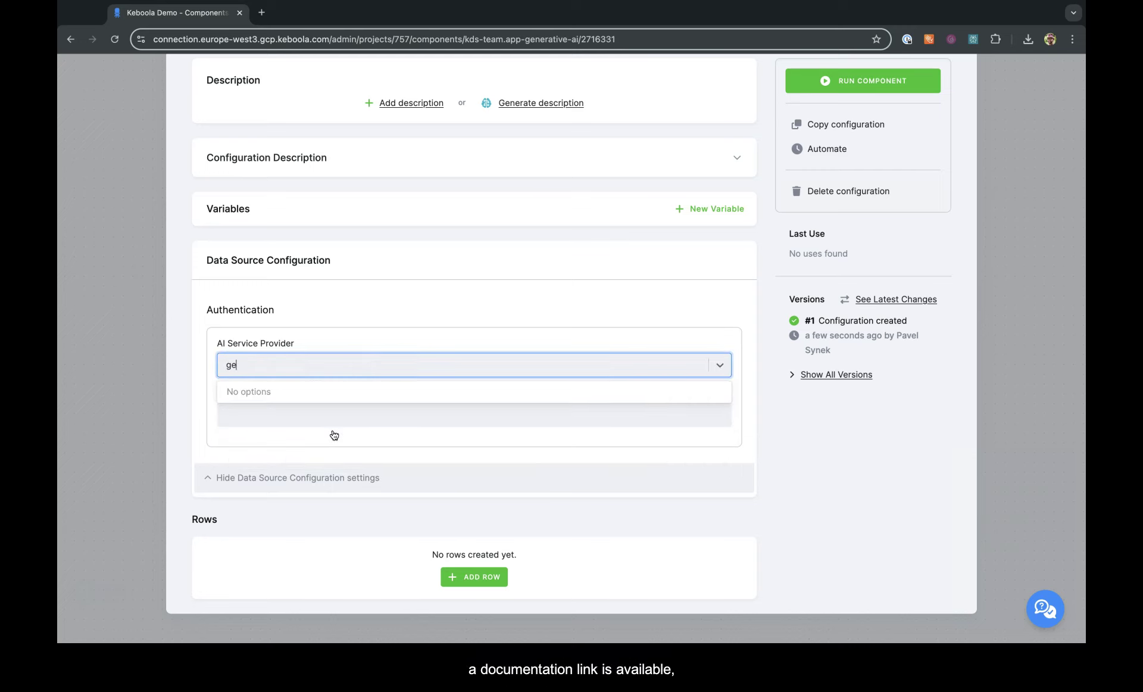
key(BackSpace)
text(o)
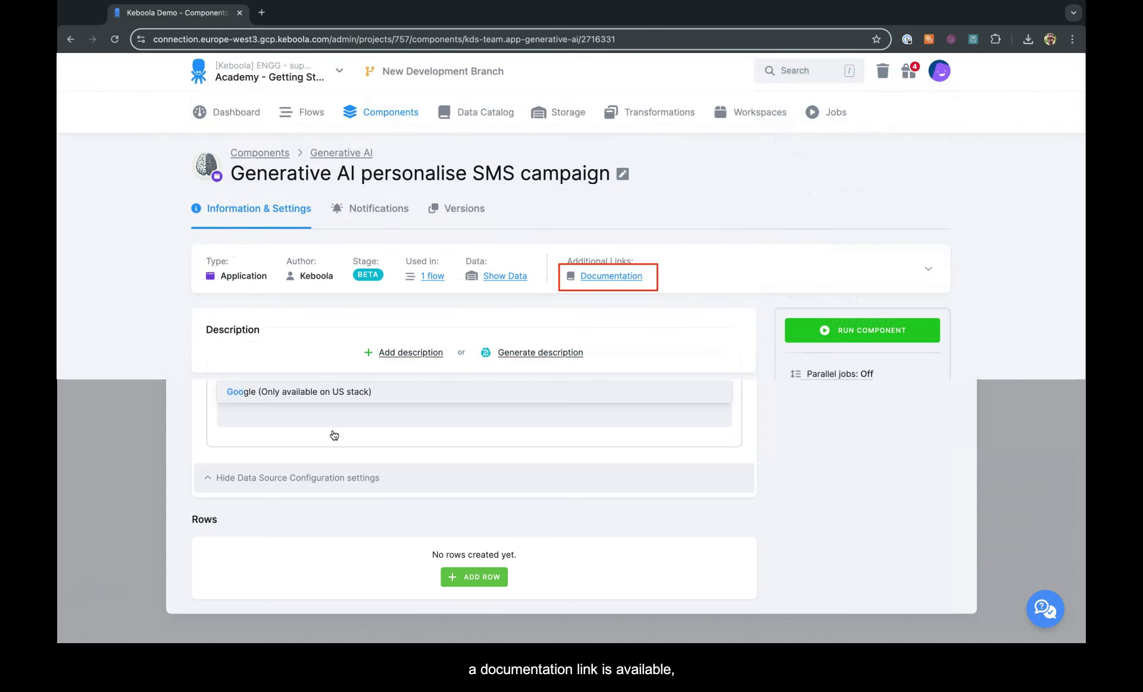
click(299, 394)
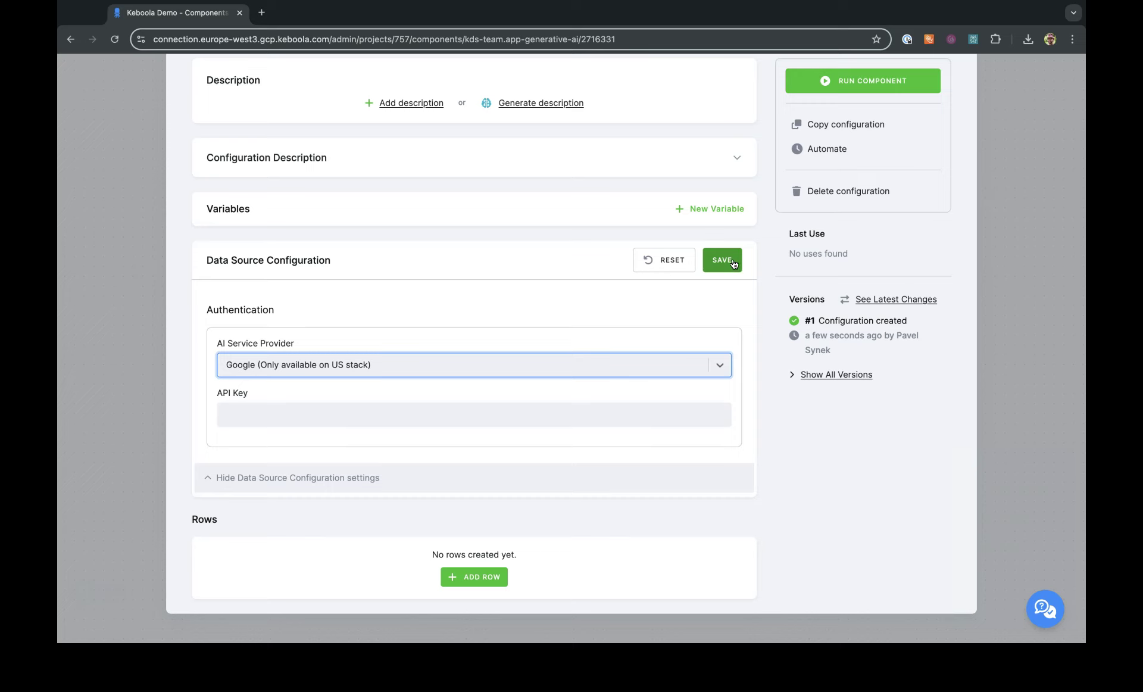
click(732, 262)
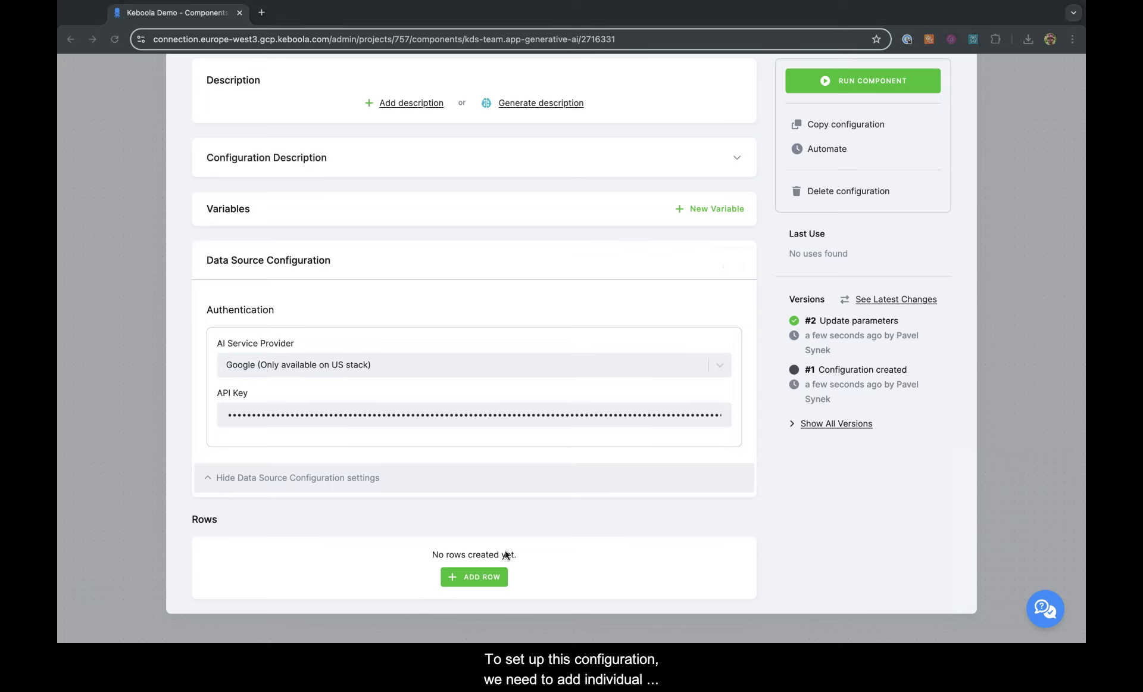
- Add a configuration row named "twilio_sms_campaign" to the Generative AI configuration
click(458, 578)
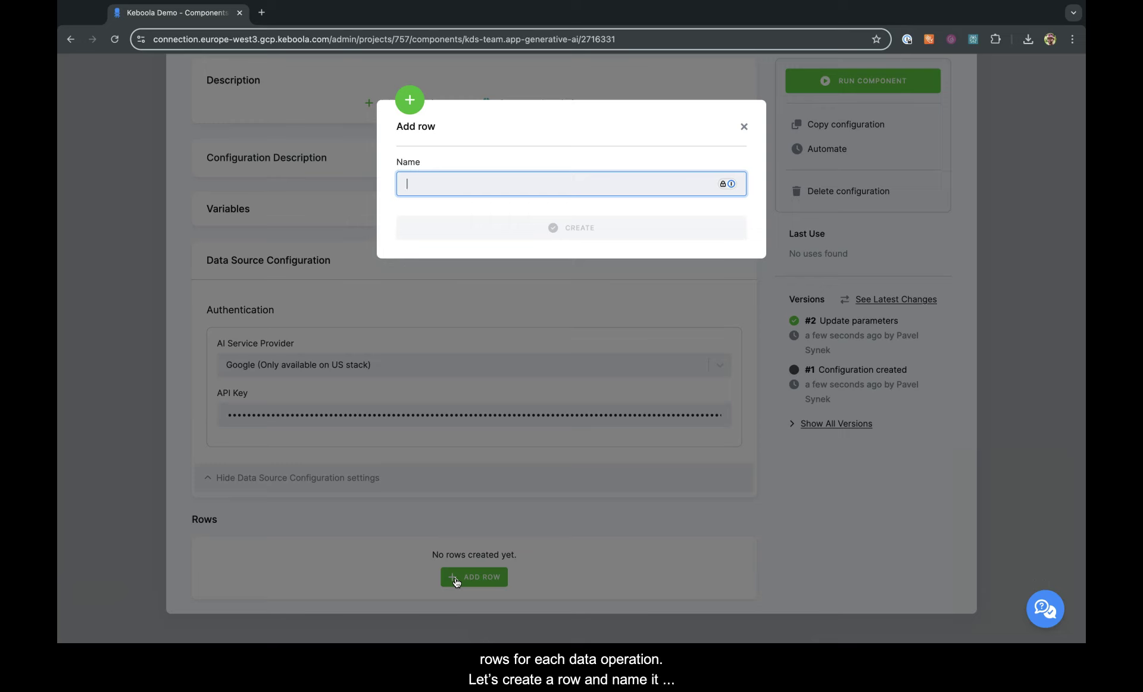
text(twilio_sms_campaign)
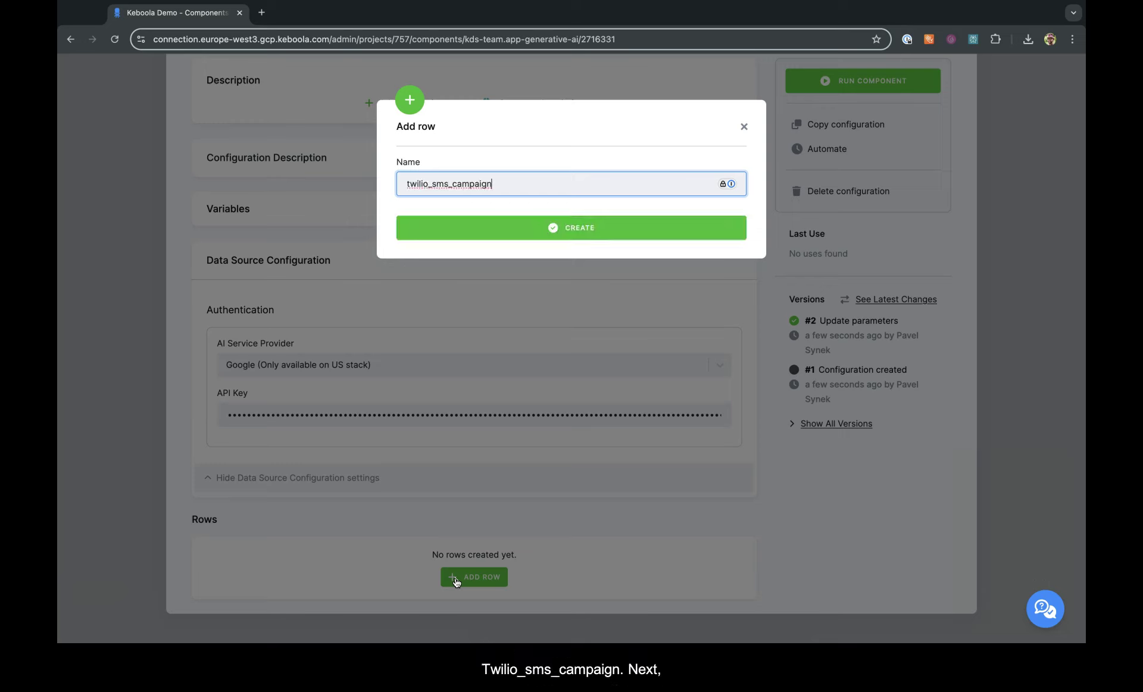
click(551, 235)
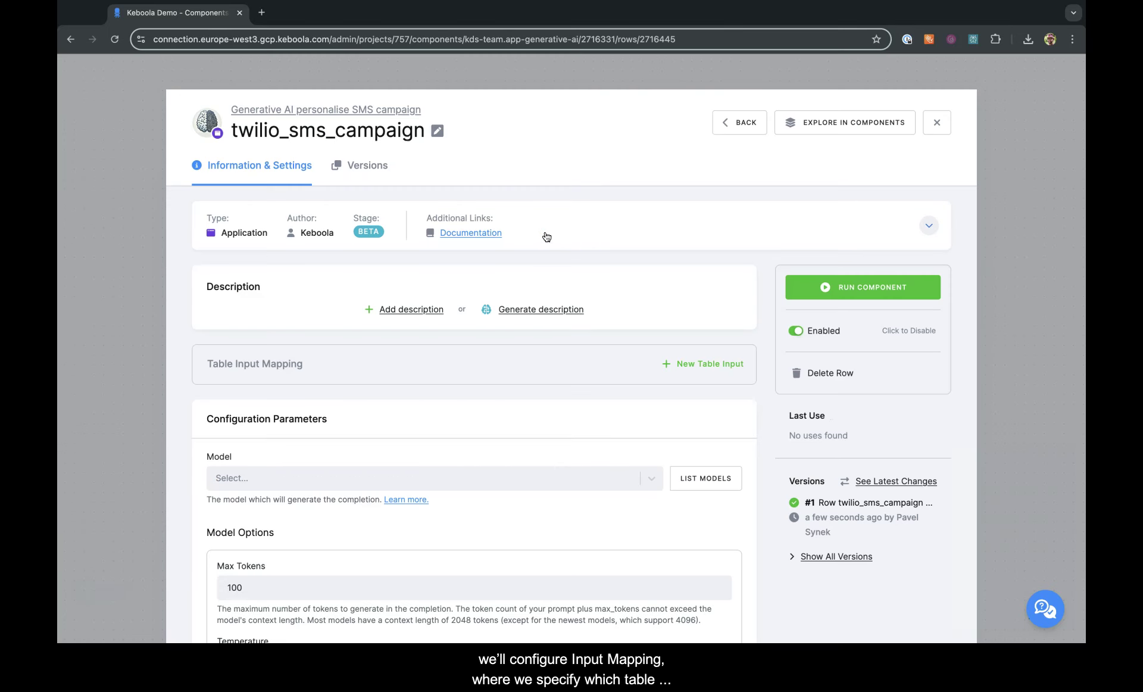
- Add the table out_sms_campaign_01 from shopify-data-prep-for-ai to the row's table input mapping, keeping the file name out_sms_campaign_01.csv
scroll(555, 396, down, 5)
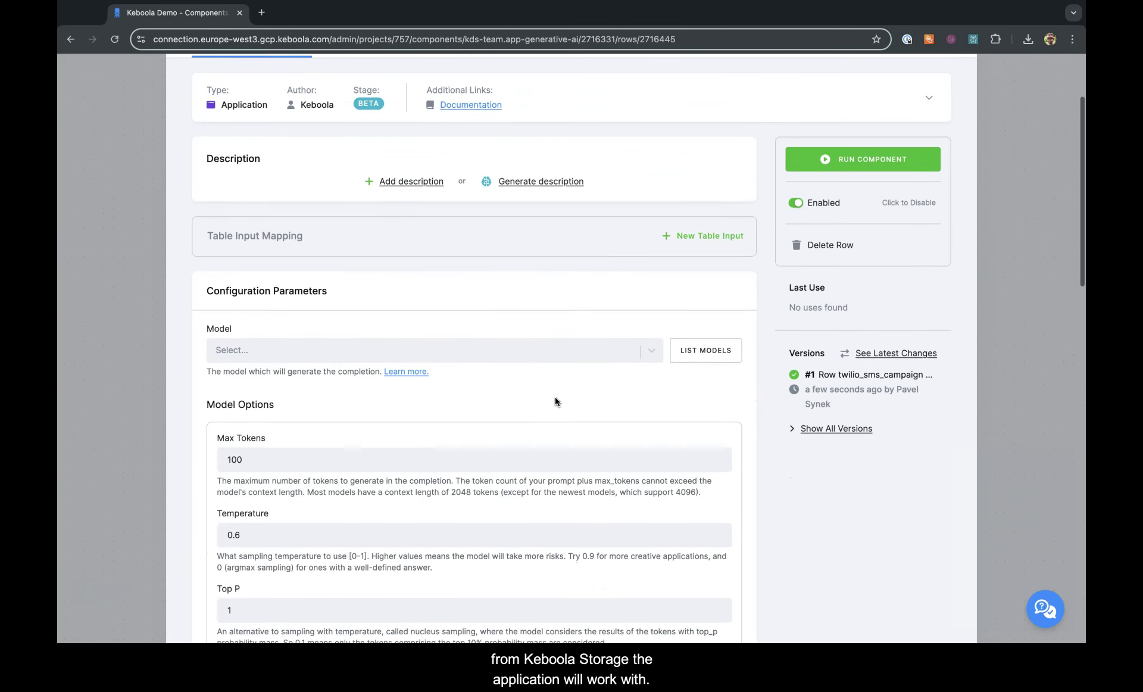
click(690, 167)
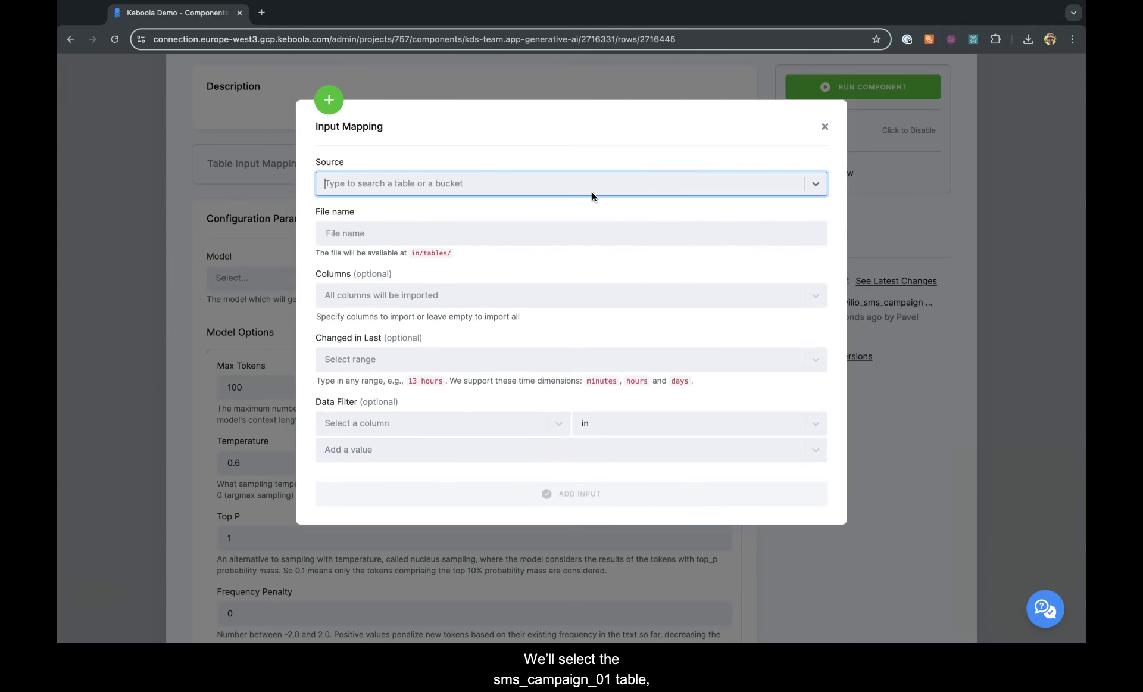
text(sms)
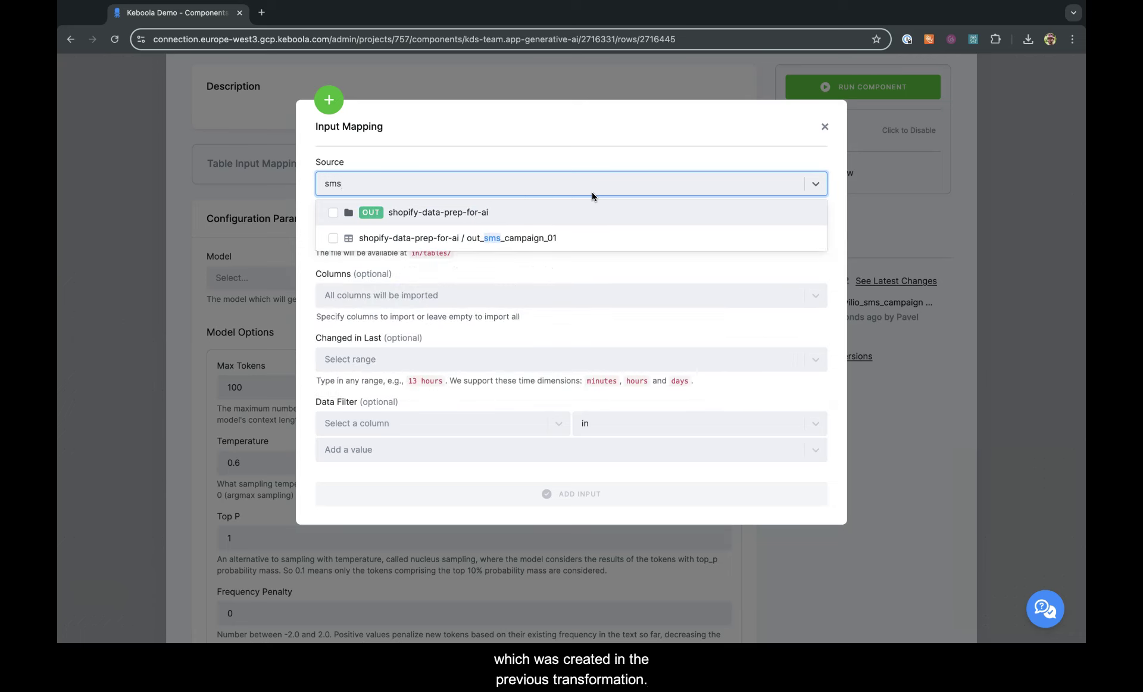
click(578, 246)
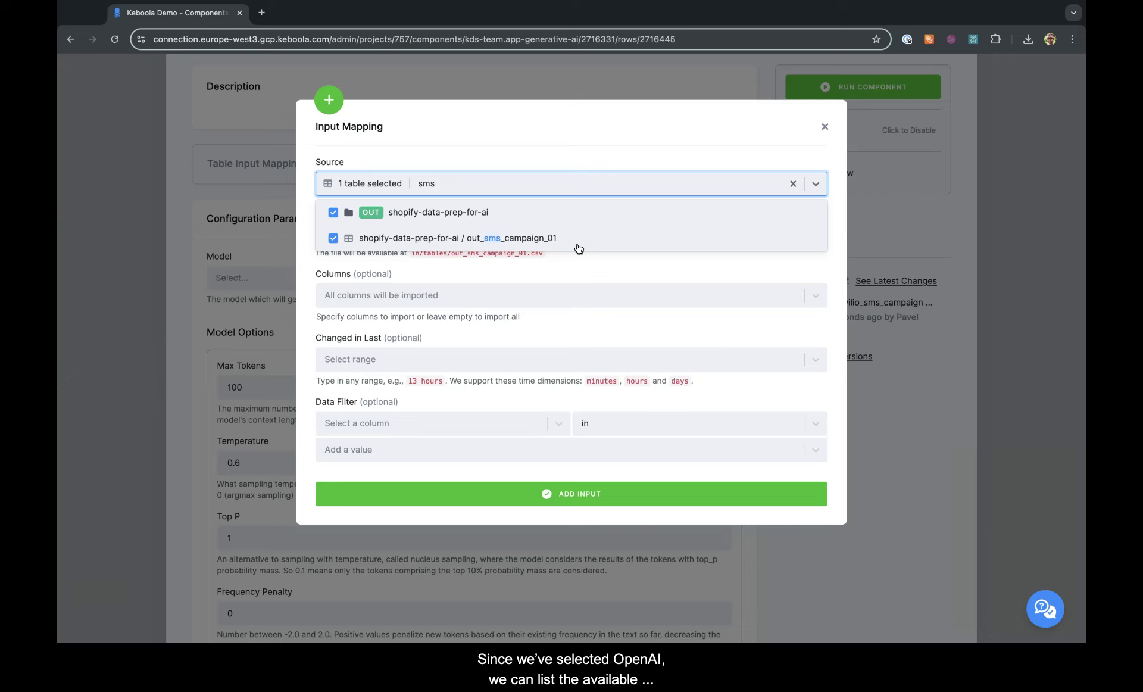
click(734, 329)
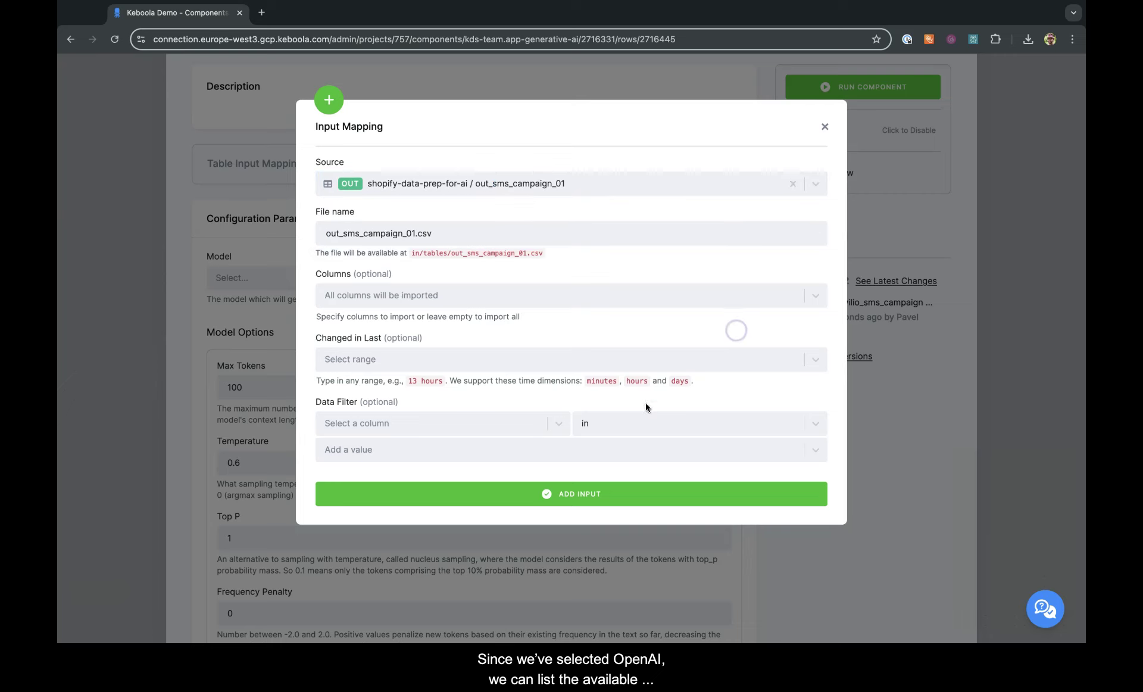
click(576, 493)
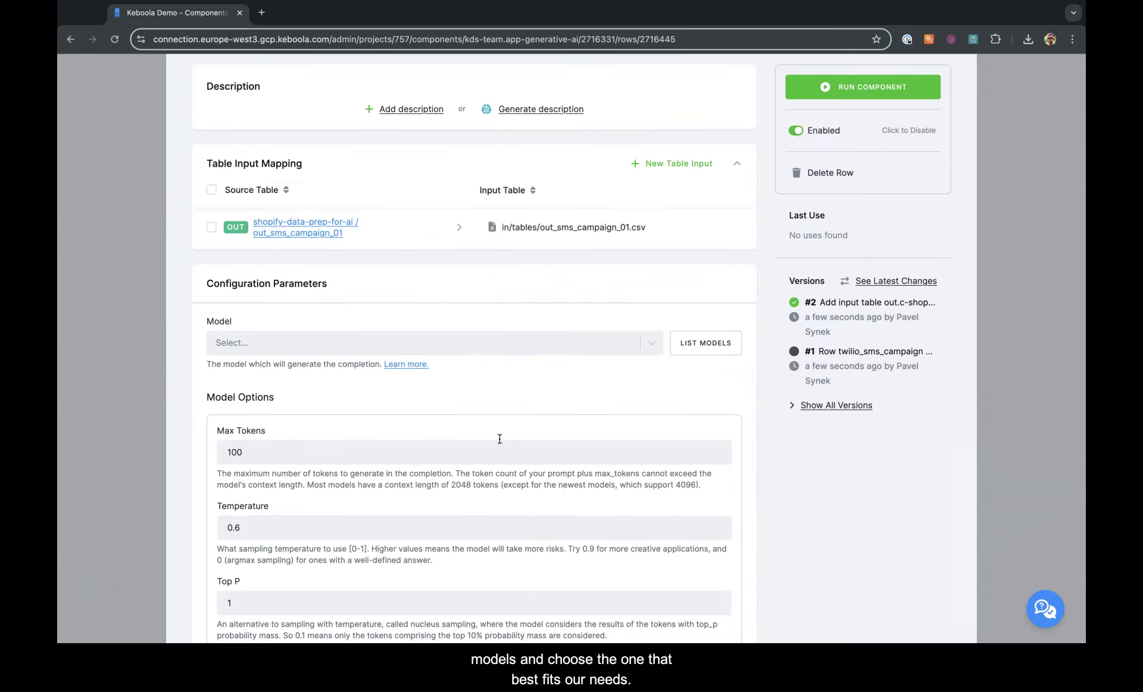
- Choose models/gemini-pro as the model that generates the completions for the twilio_sms_campaign row
click(491, 347)
click(679, 344)
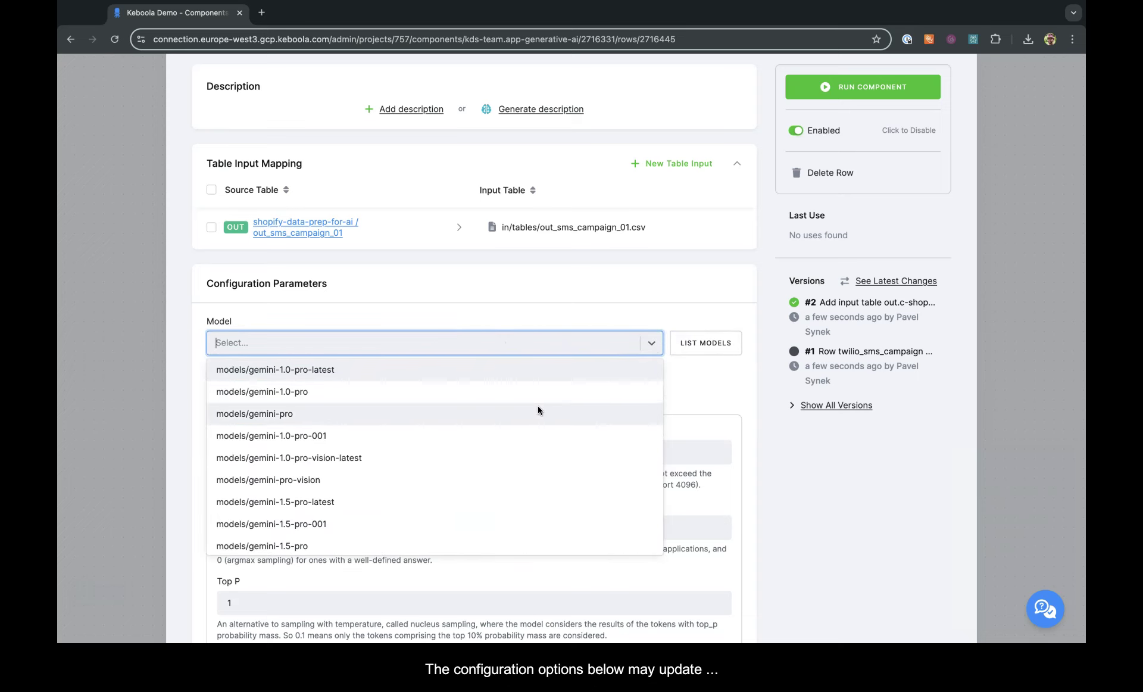
click(536, 410)
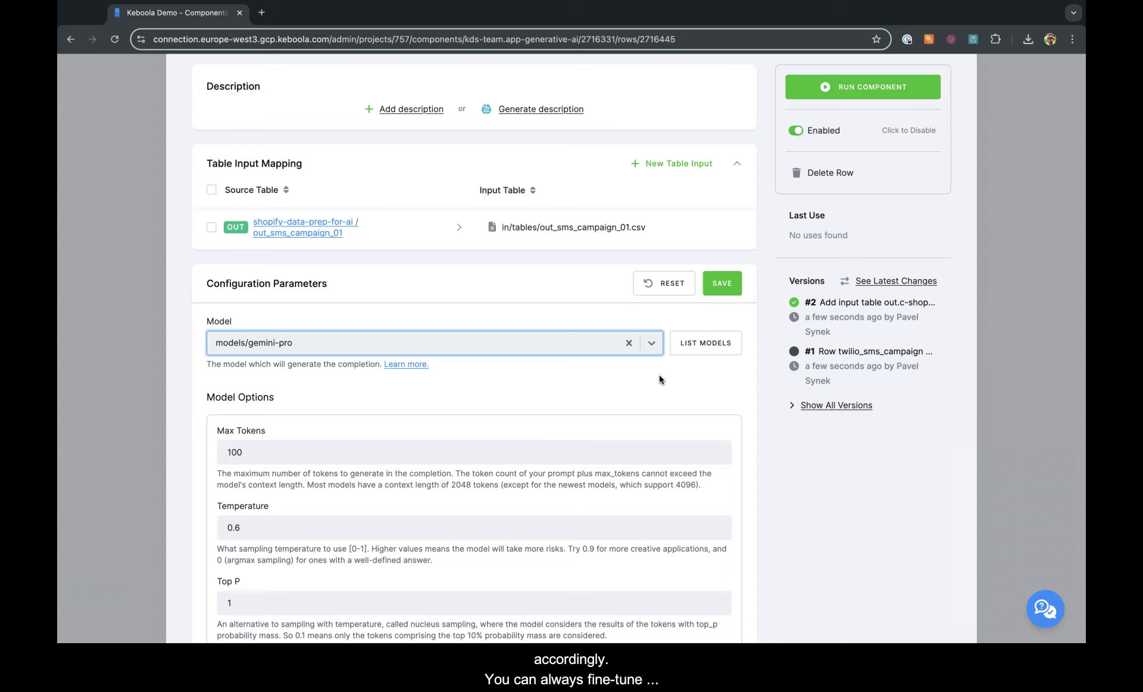
- Clear the preselected "Timestamp from date" prompt template, leaving the other model options as they are
scroll(659, 375, down, 5)
scroll(660, 377, down, 1)
scroll(659, 378, down, 4)
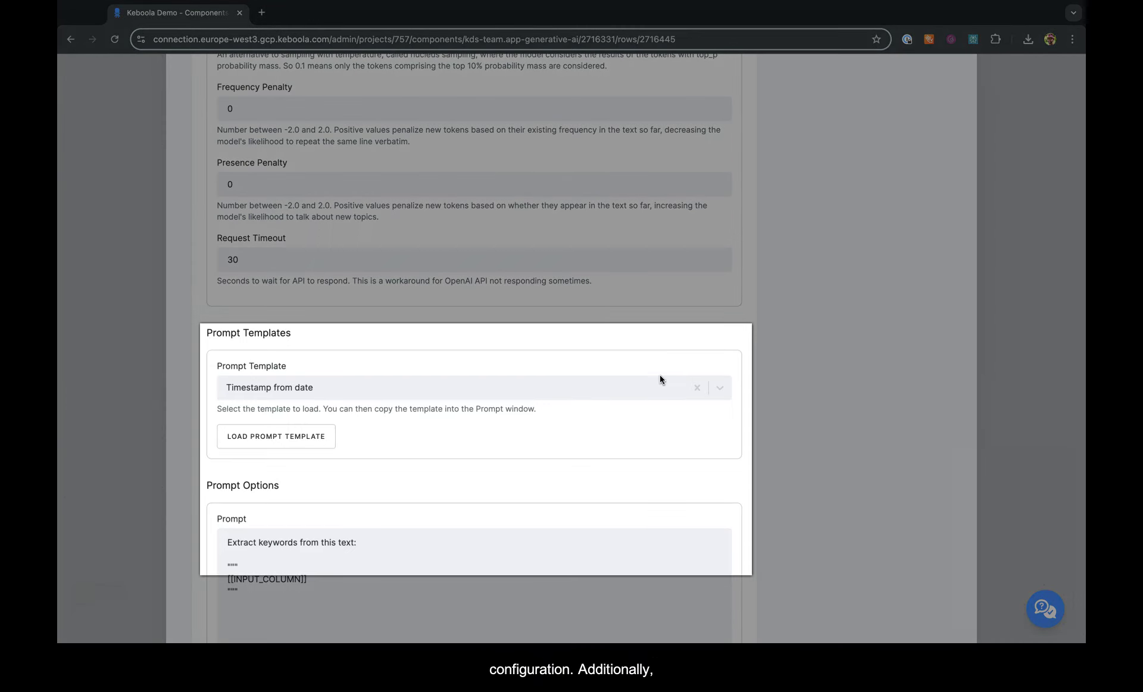
click(660, 381)
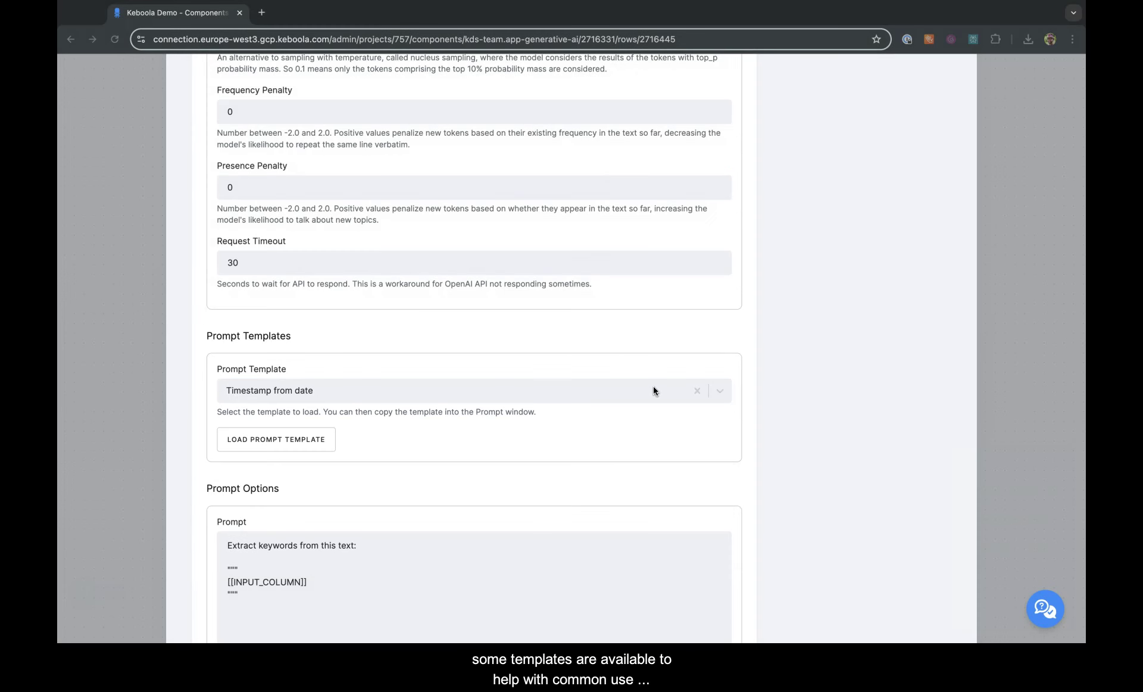
click(652, 387)
click(700, 391)
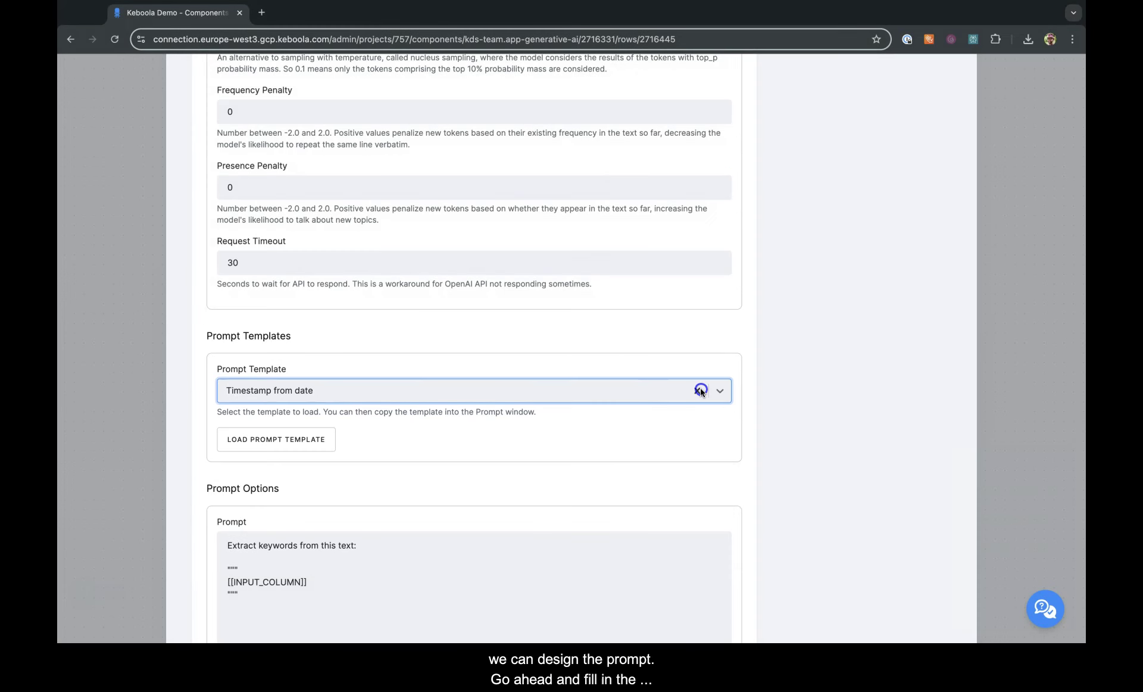
- Replace the default prompt with the prepared SMS campaign prompt that uses the [[name]], [[title]] and [[body_html]] placeholders
scroll(522, 538, down, 4)
click(465, 424)
key(ctrl+a)
key(ctrl+v)
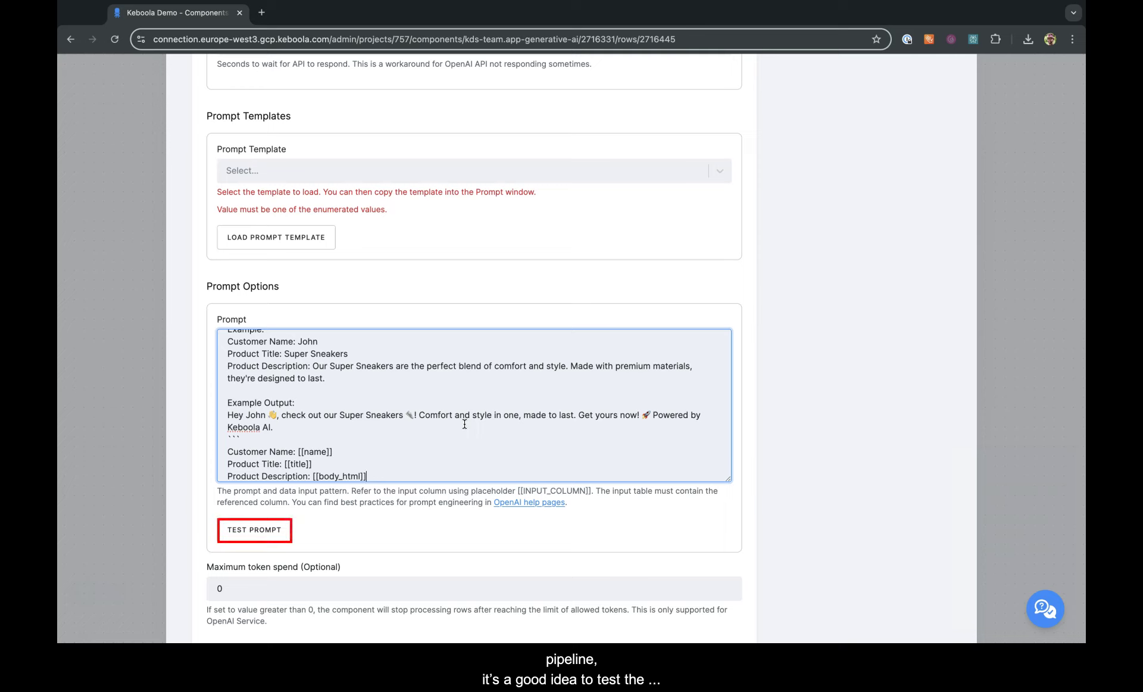
- Test the SMS campaign prompt and review the sample messages it generates
scroll(464, 424, down, 1)
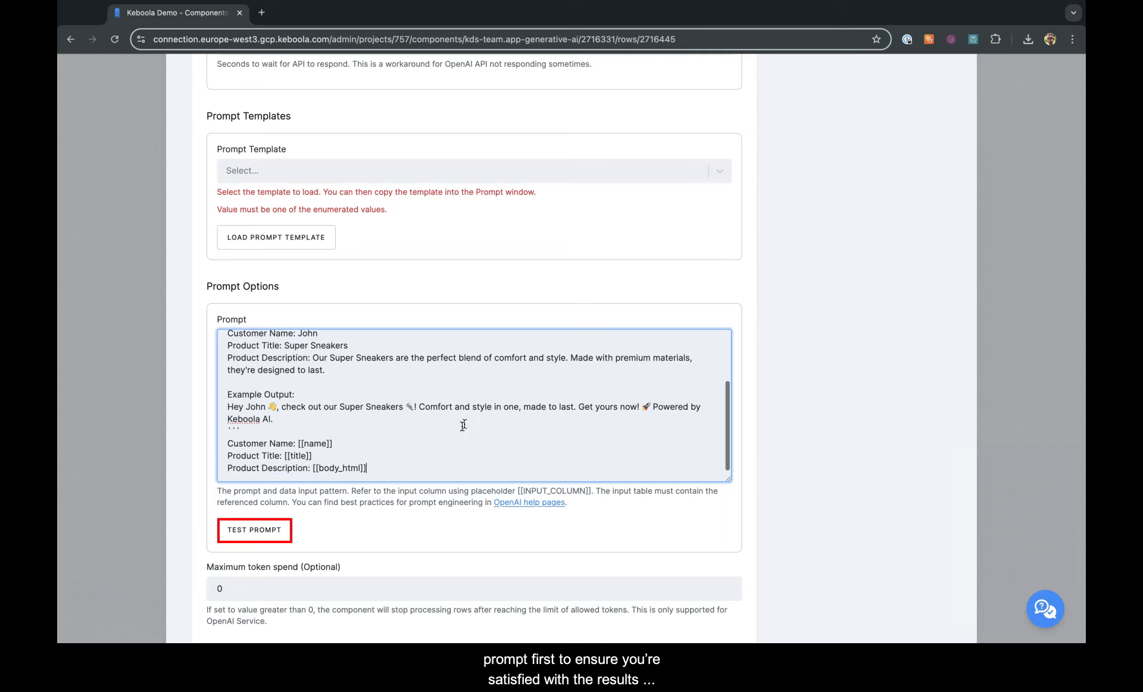
click(276, 529)
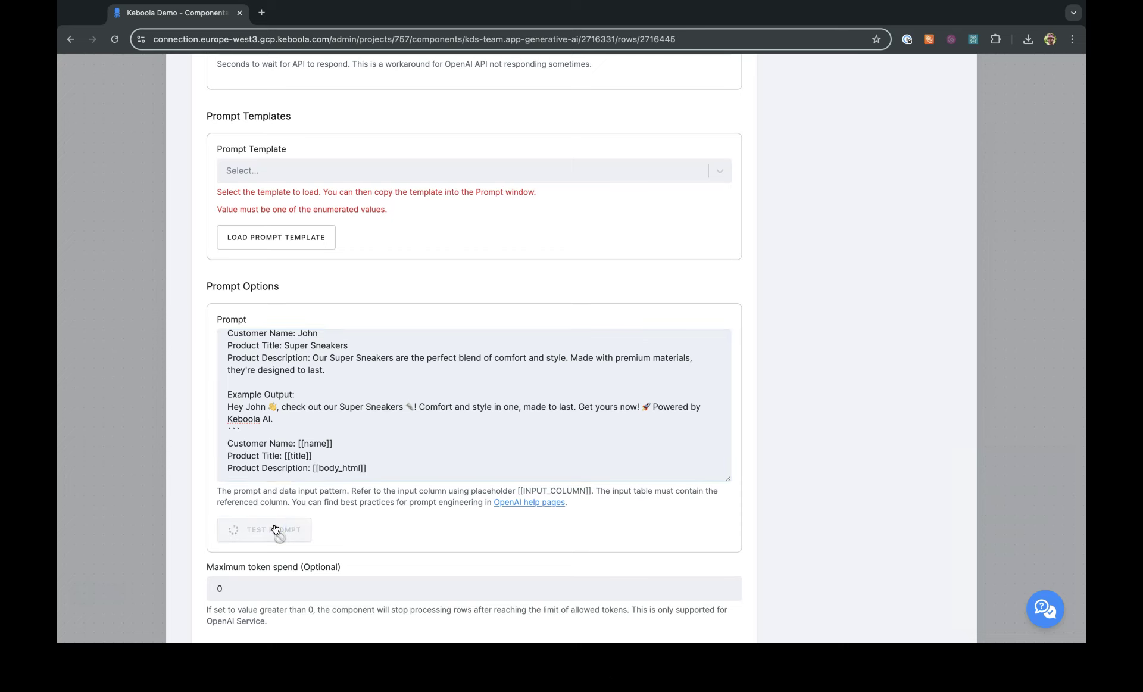
scroll(256, 526, down, 4)
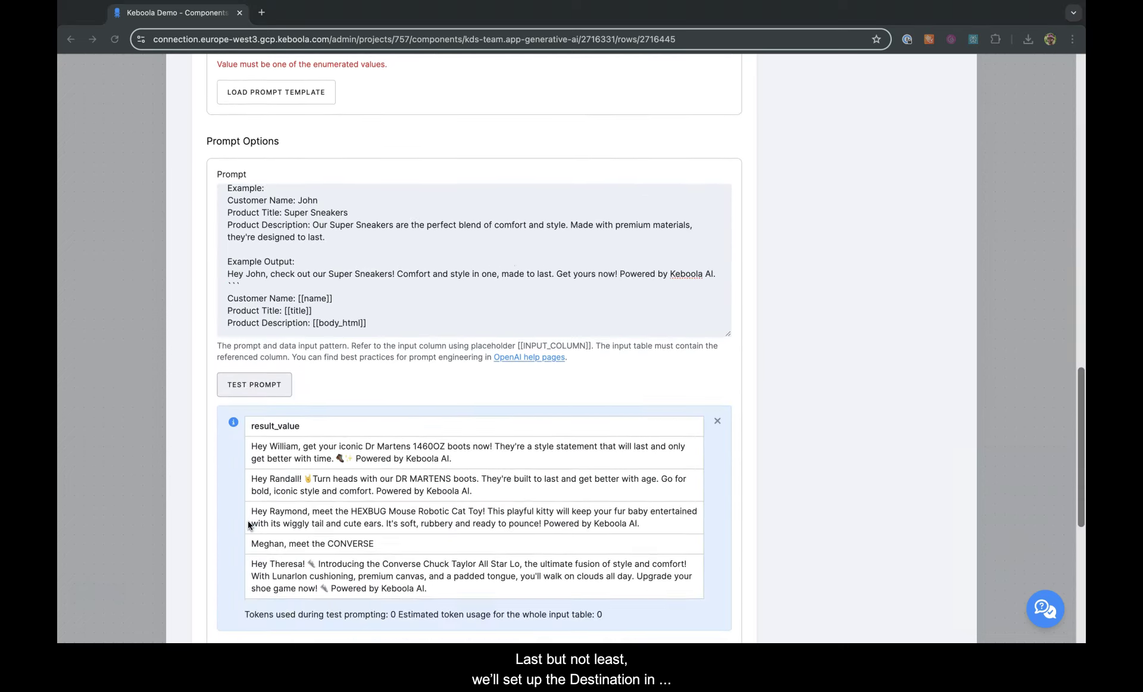
- Set the destination's storage table name to twilio_sms_campaign_source_data and its primary keys to customer_id and phone
scroll(247, 524, down, 5)
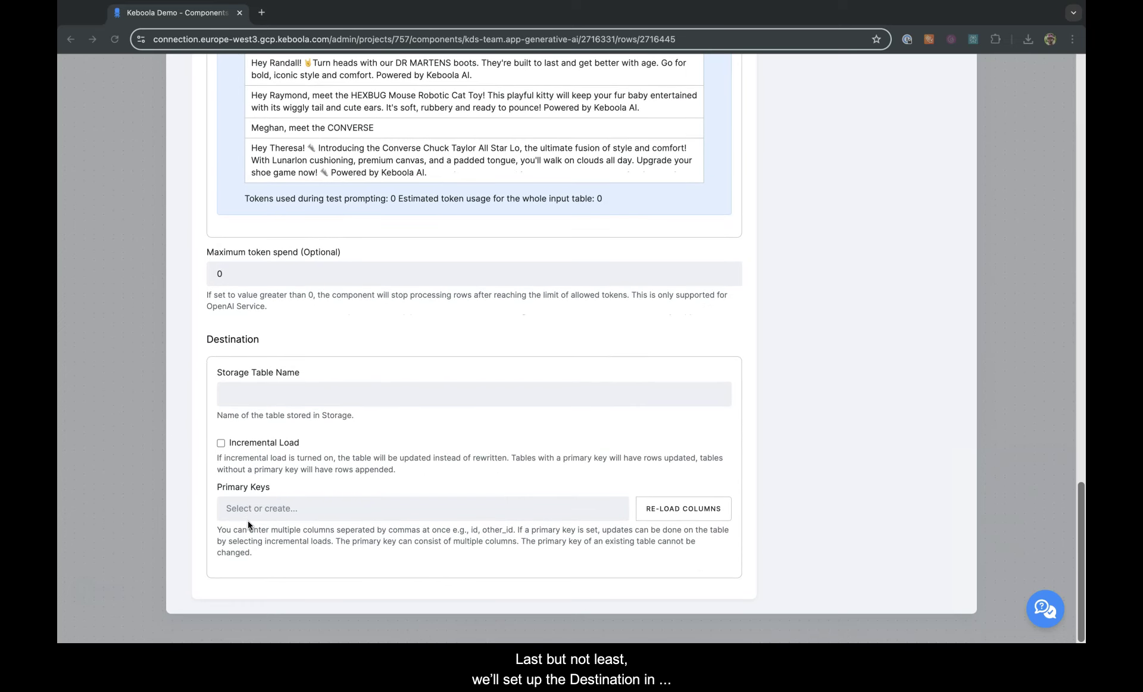
click(287, 395)
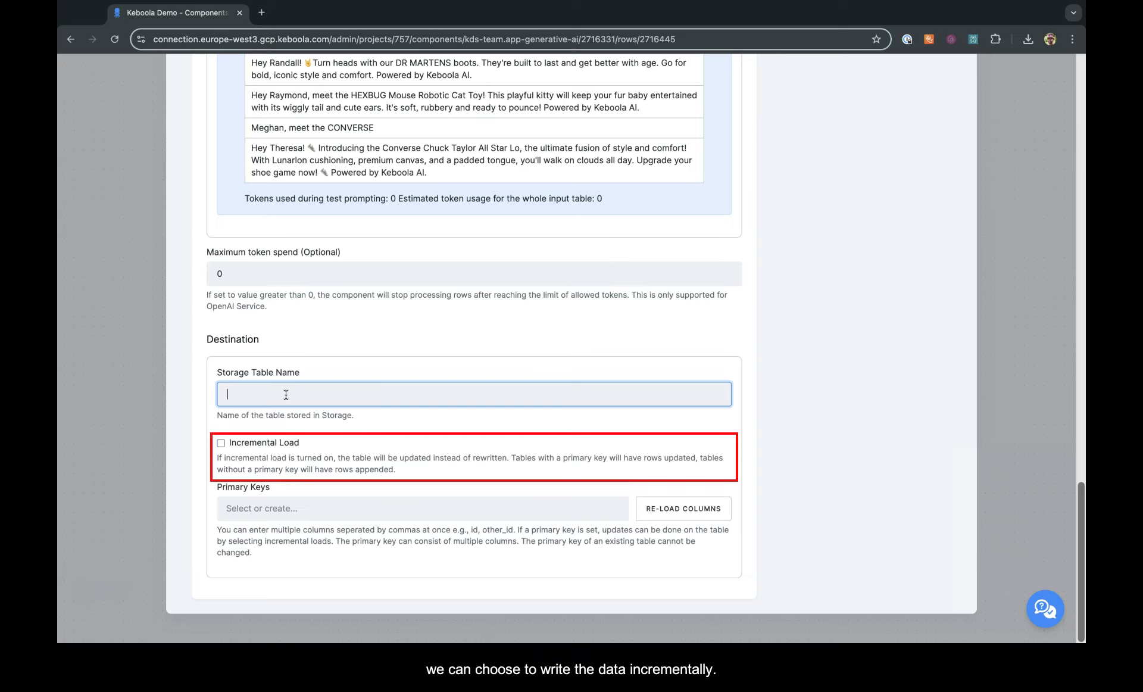
text(twilio_sms_campaign_source_data)
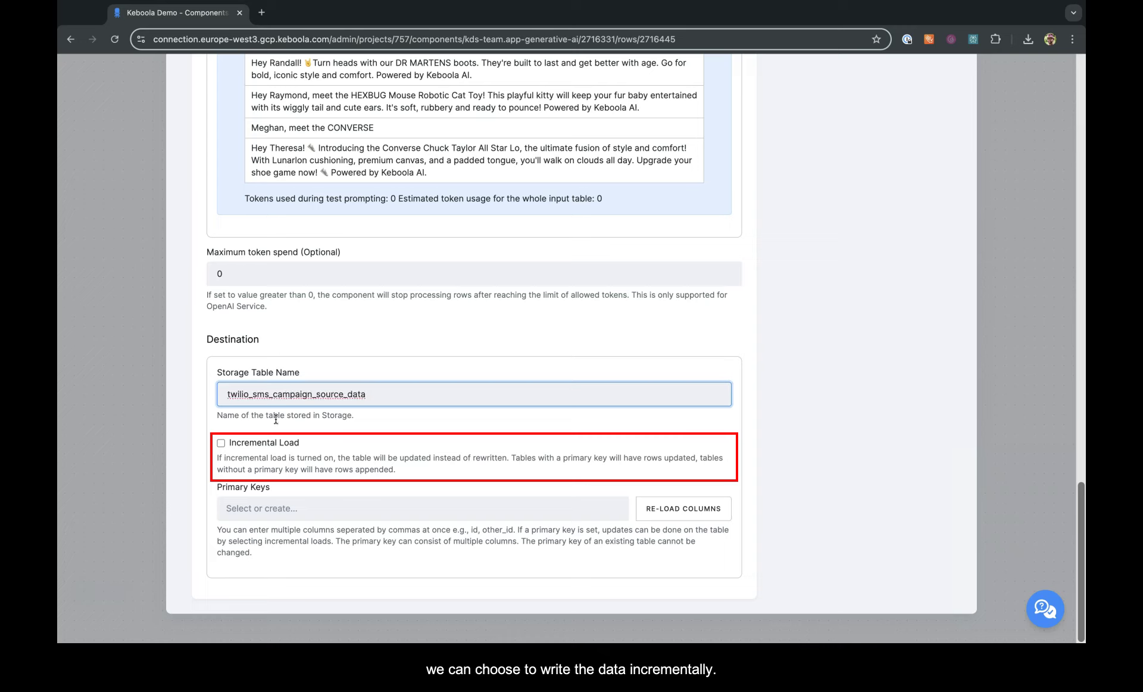
click(257, 507)
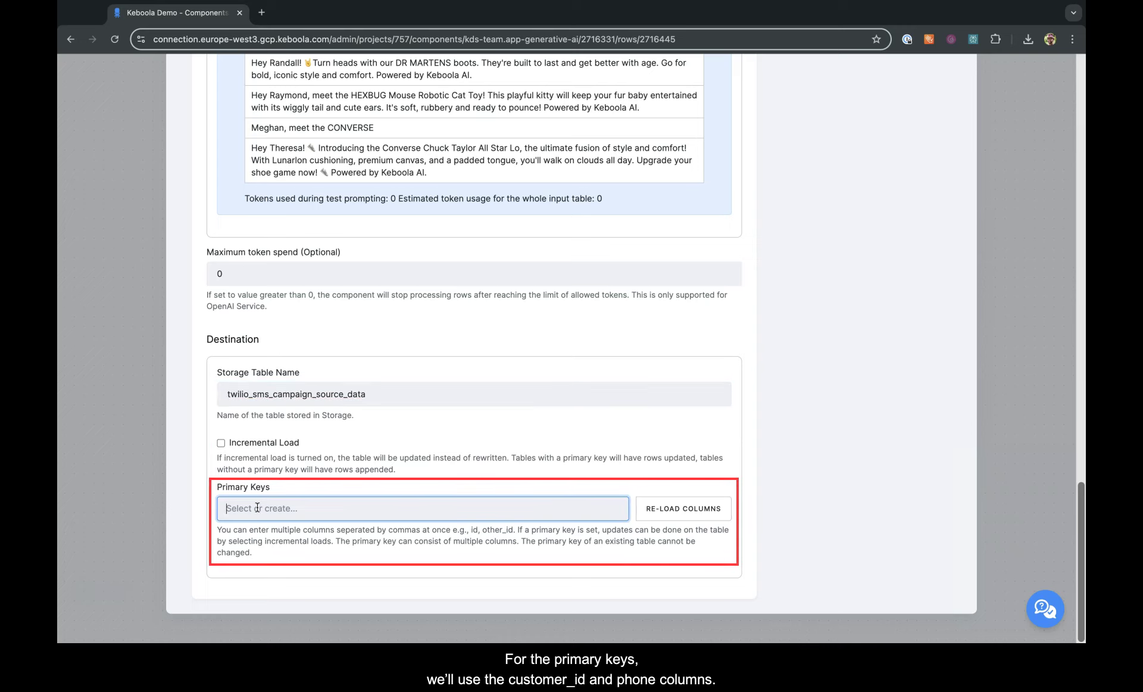
text(c)
text(s)
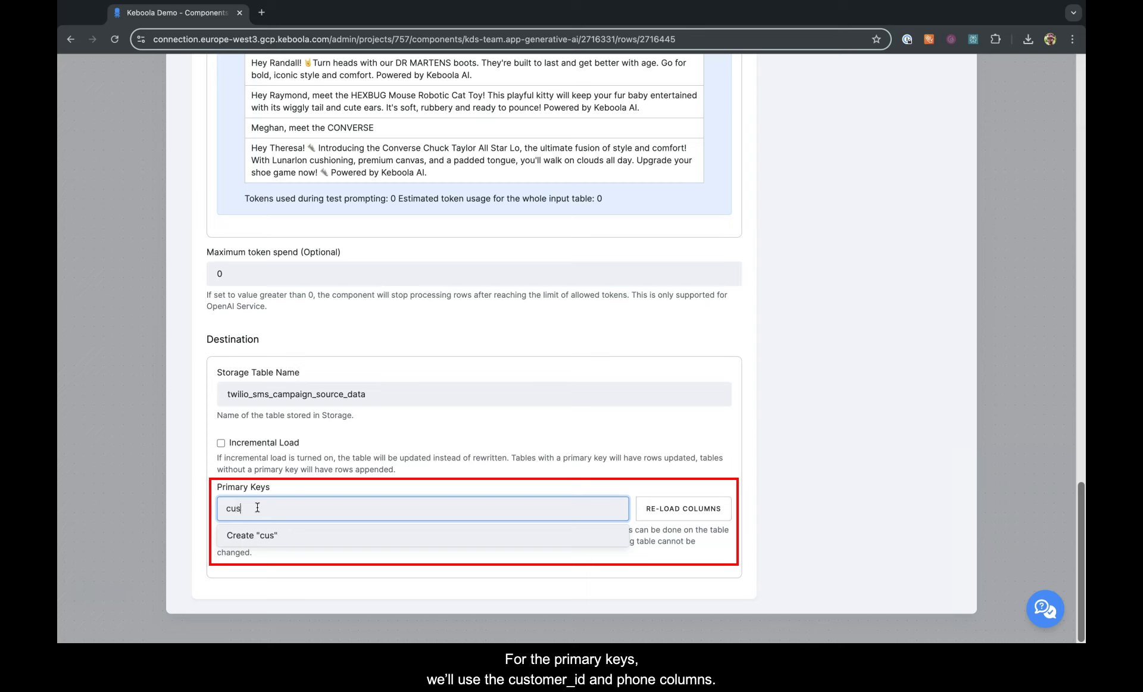
text(tomer_id)
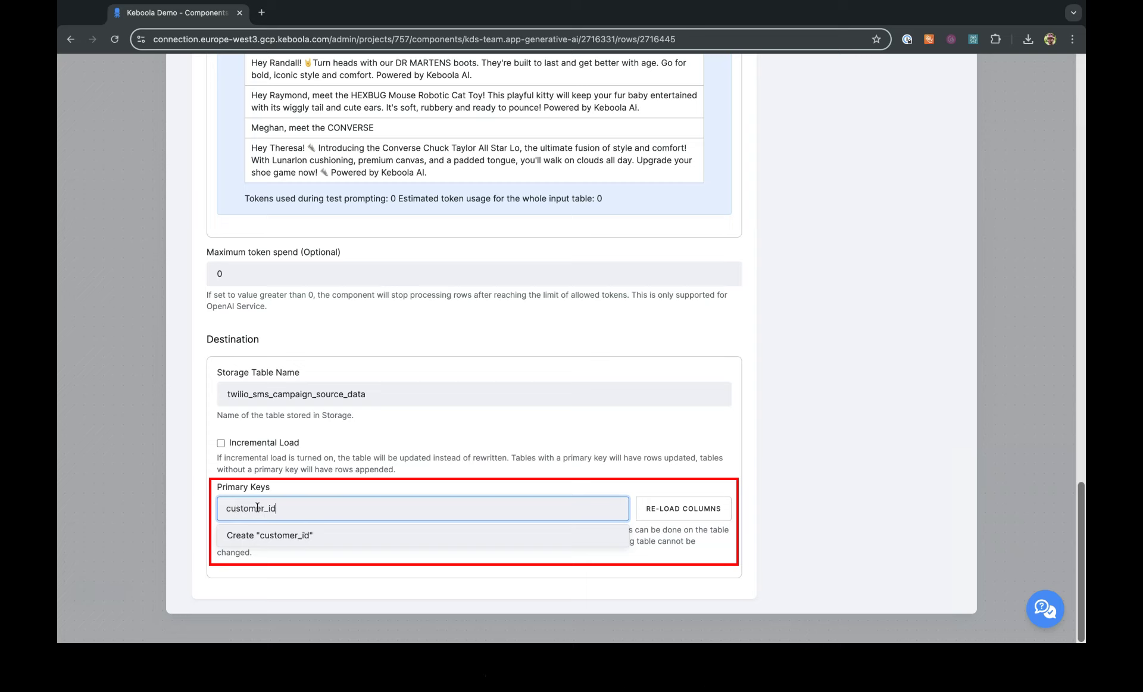
key(Return)
text(phone)
key(Return)
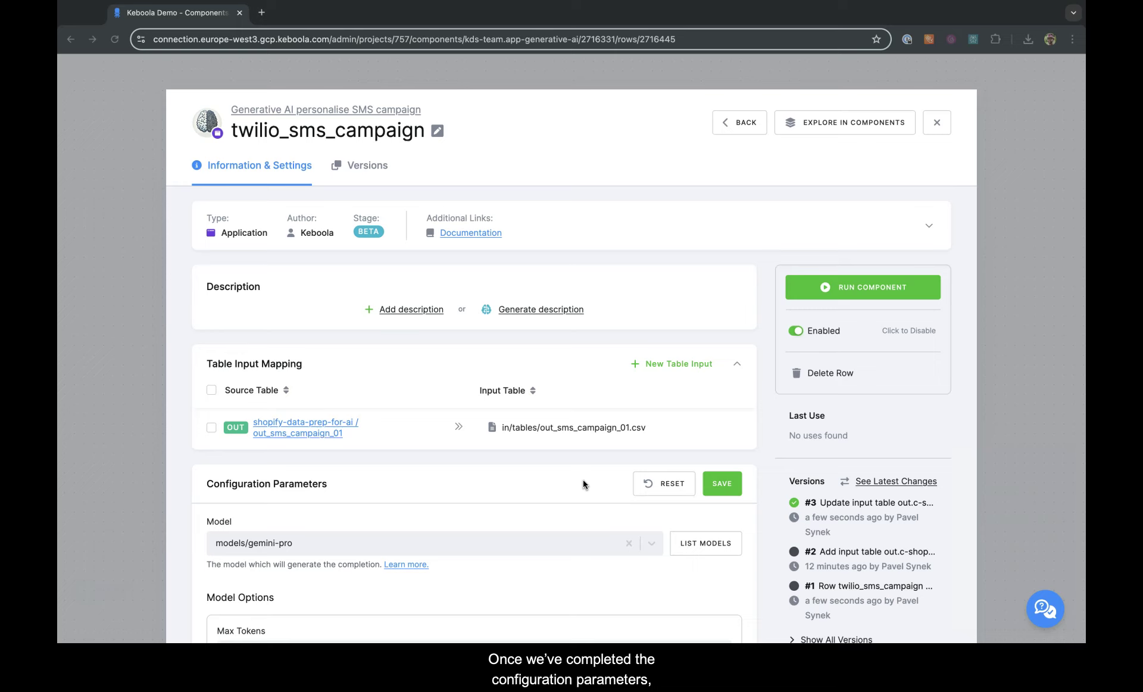
- Save the row's configuration parameters and run the Generative AI component
click(723, 484)
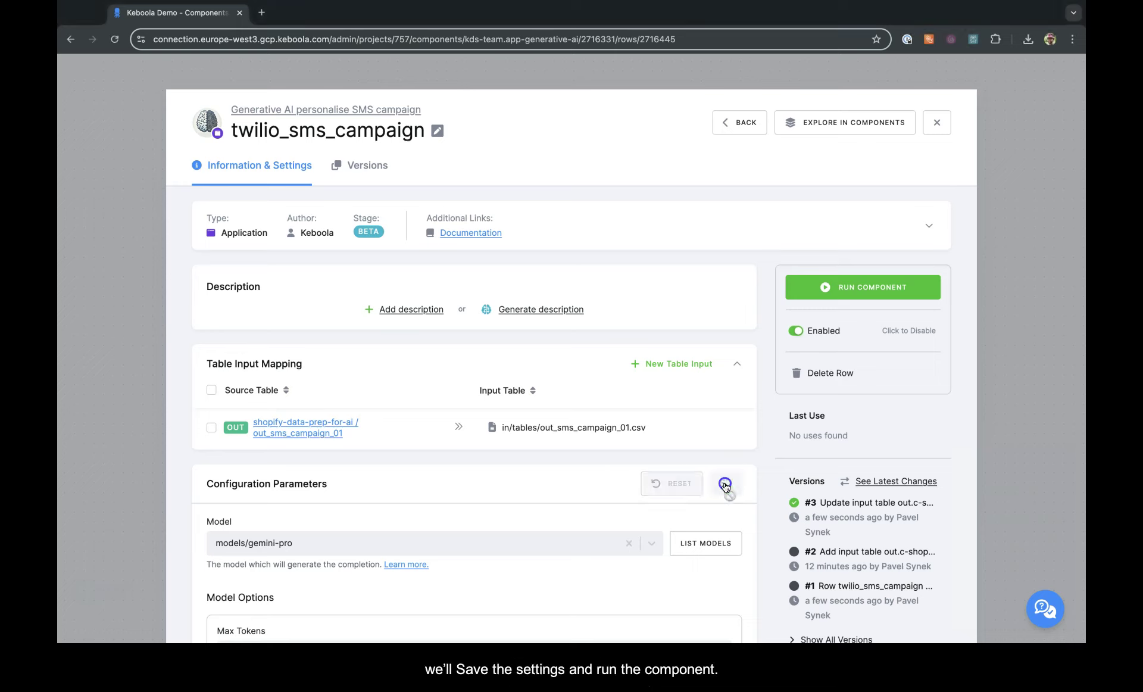
click(846, 286)
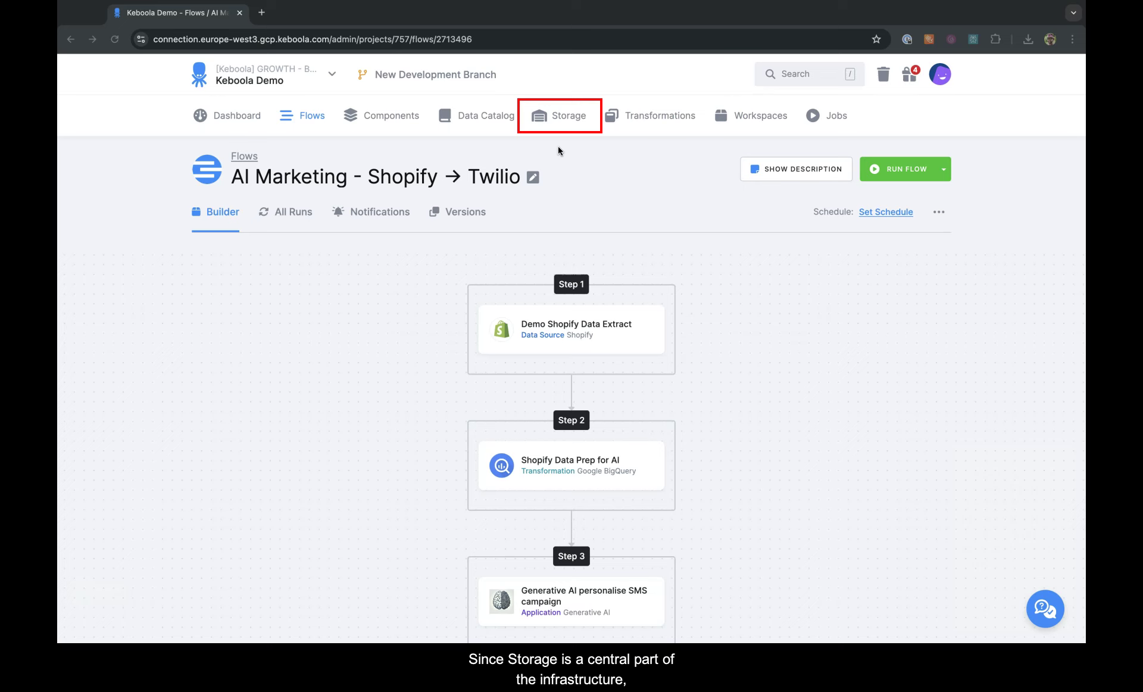
- Look through the Storage buckets and examine the details of the out_sms_campaign_01 table in shopify-data-prep-for-ai
click(557, 117)
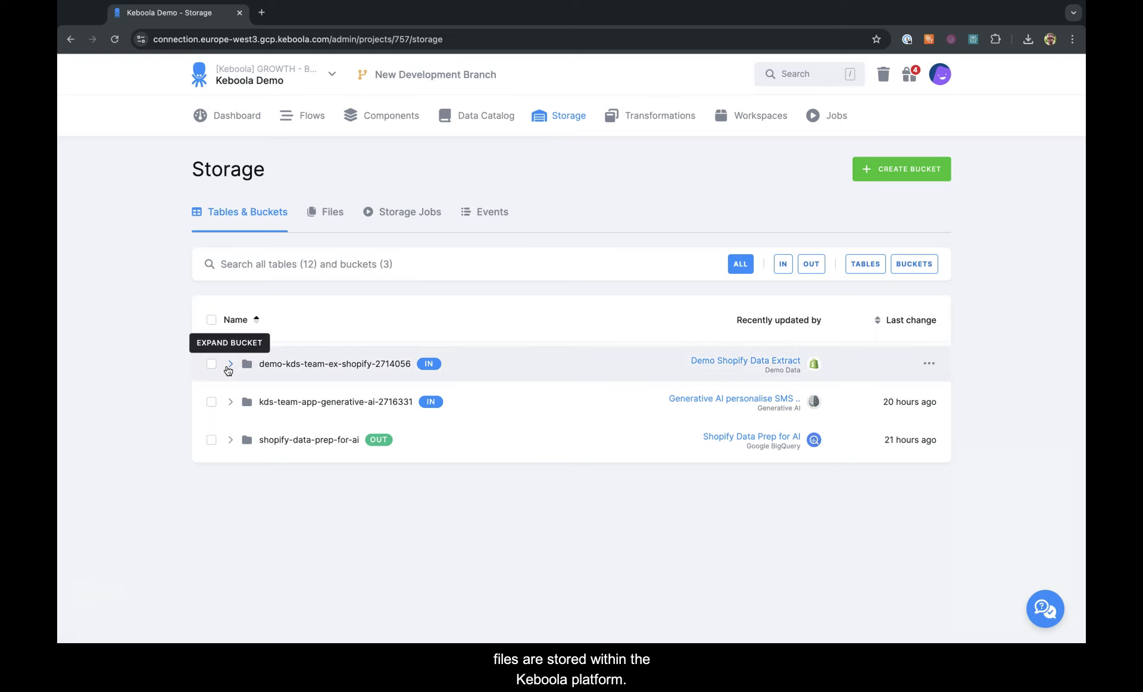
click(230, 367)
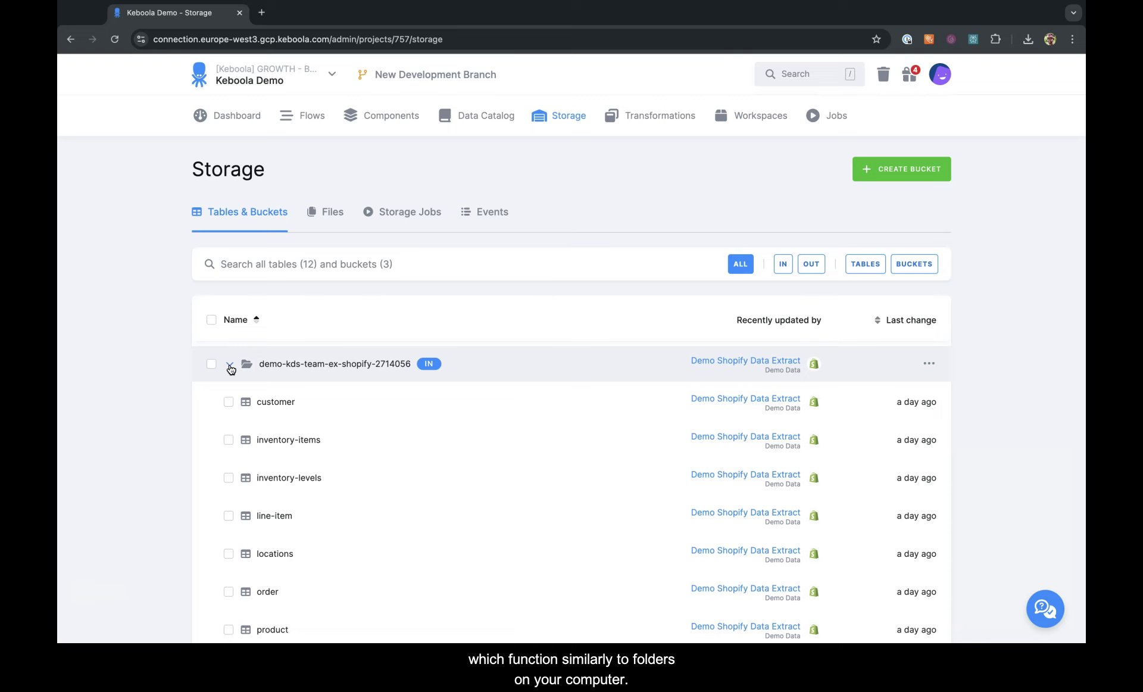
click(231, 365)
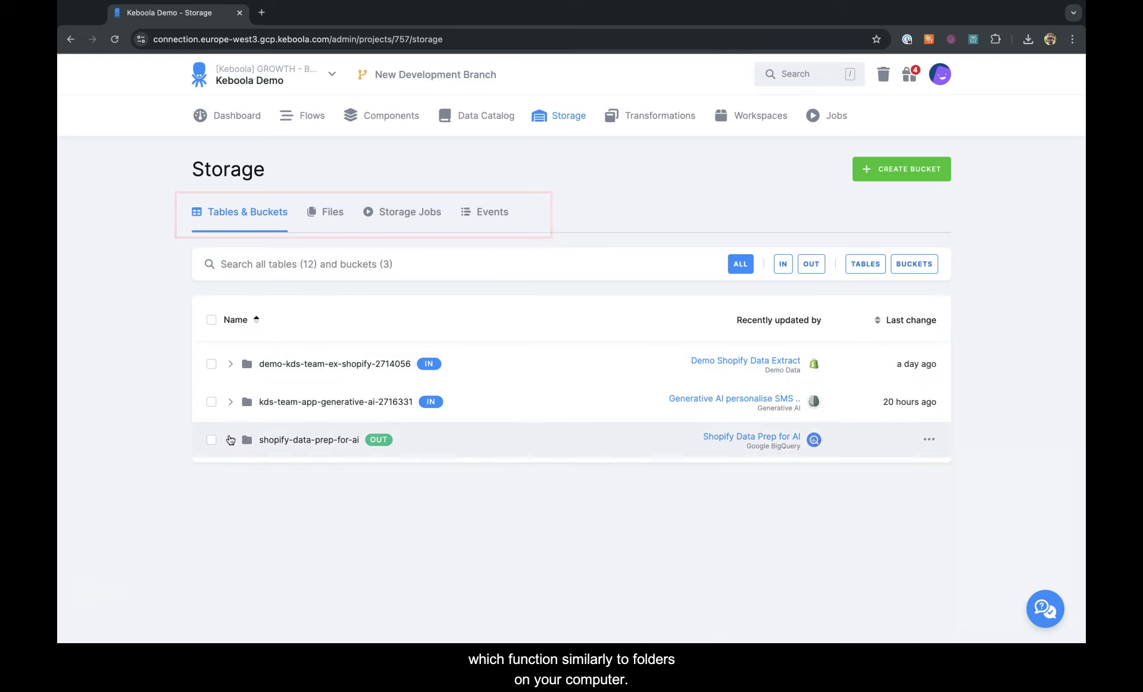
click(230, 439)
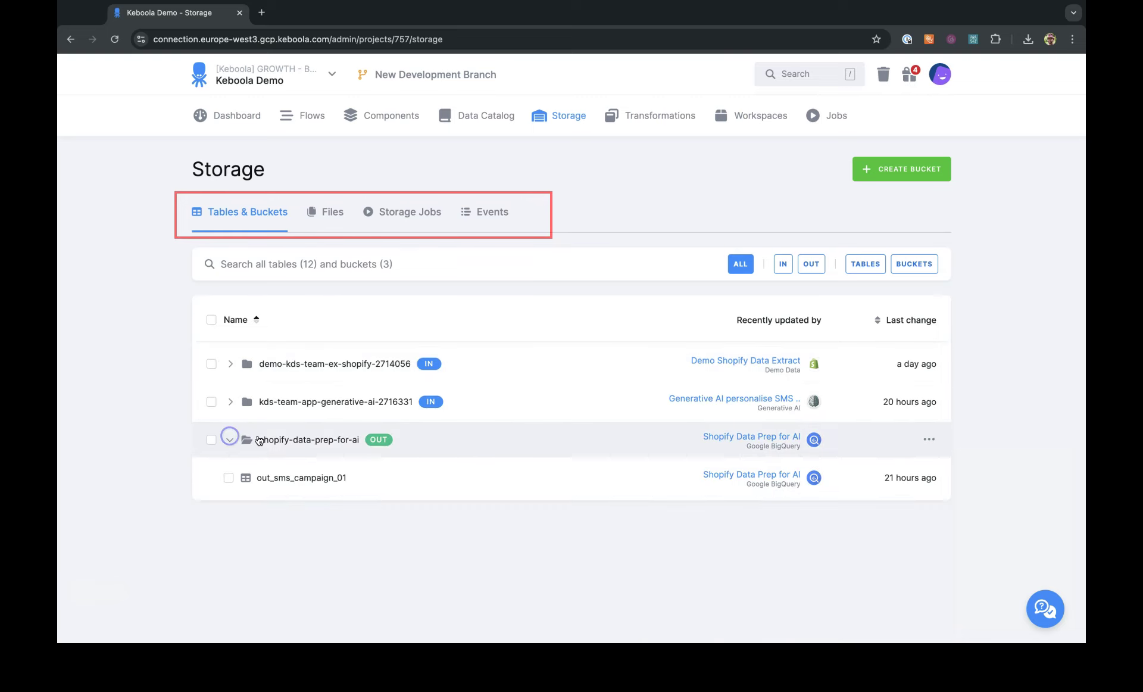
click(314, 478)
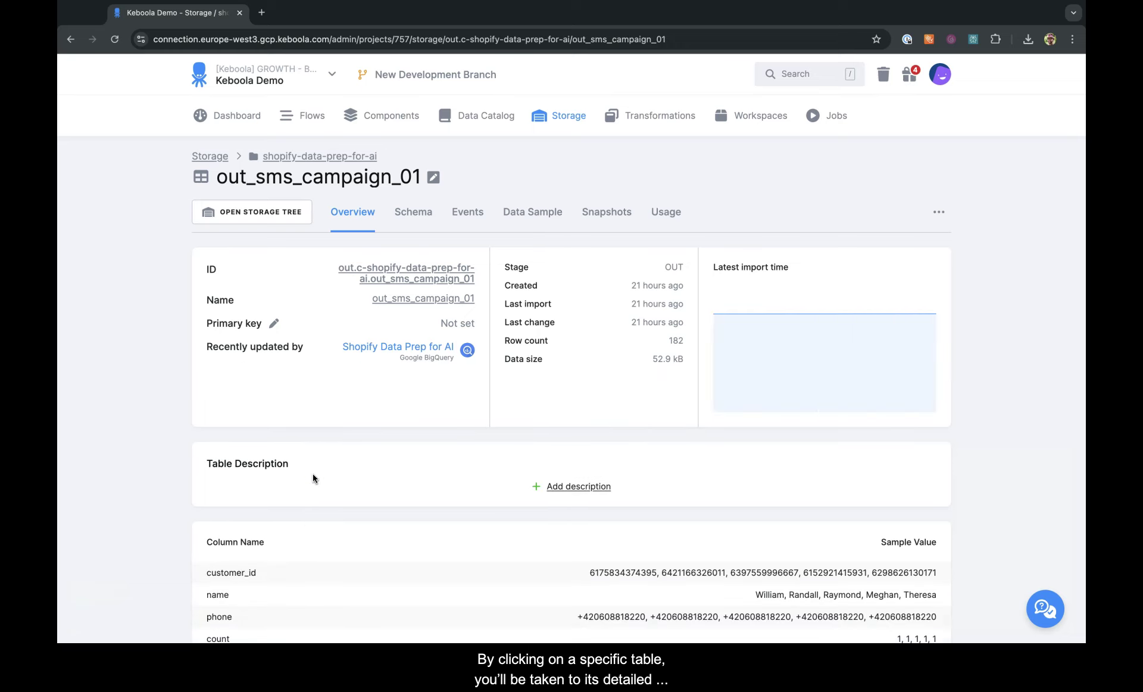
scroll(340, 437, down, 2)
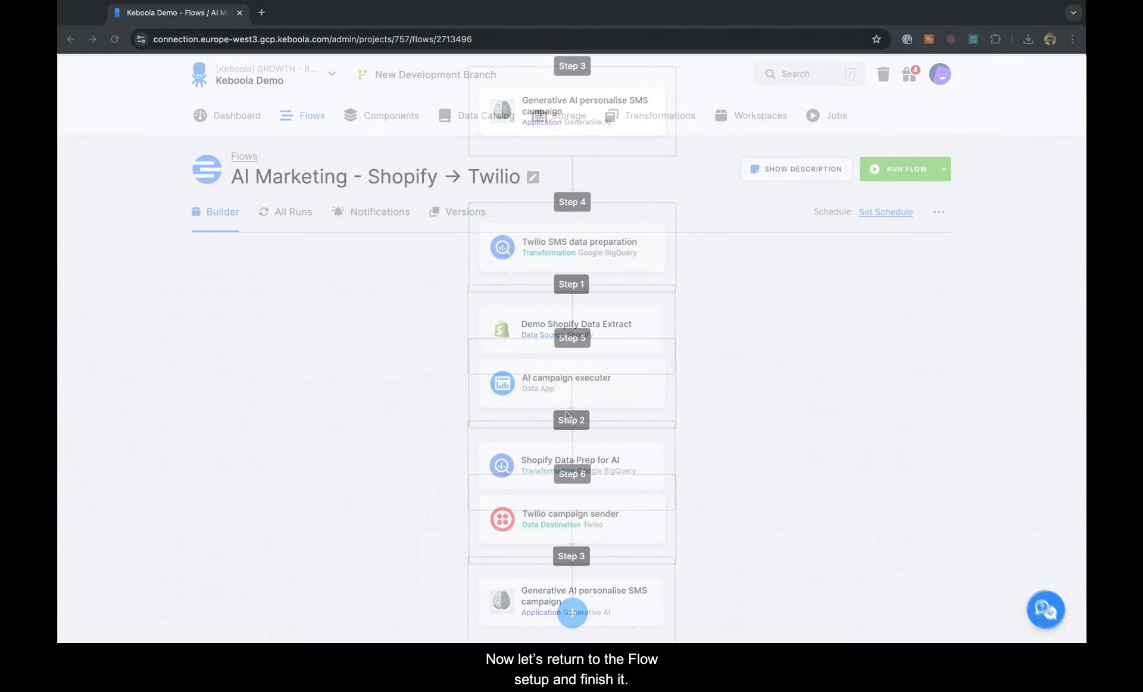
- Add a Google BigQuery transformation to the AI Marketing - Shopify → Twilio flow after the Generative AI step
scroll(565, 411, down, 4)
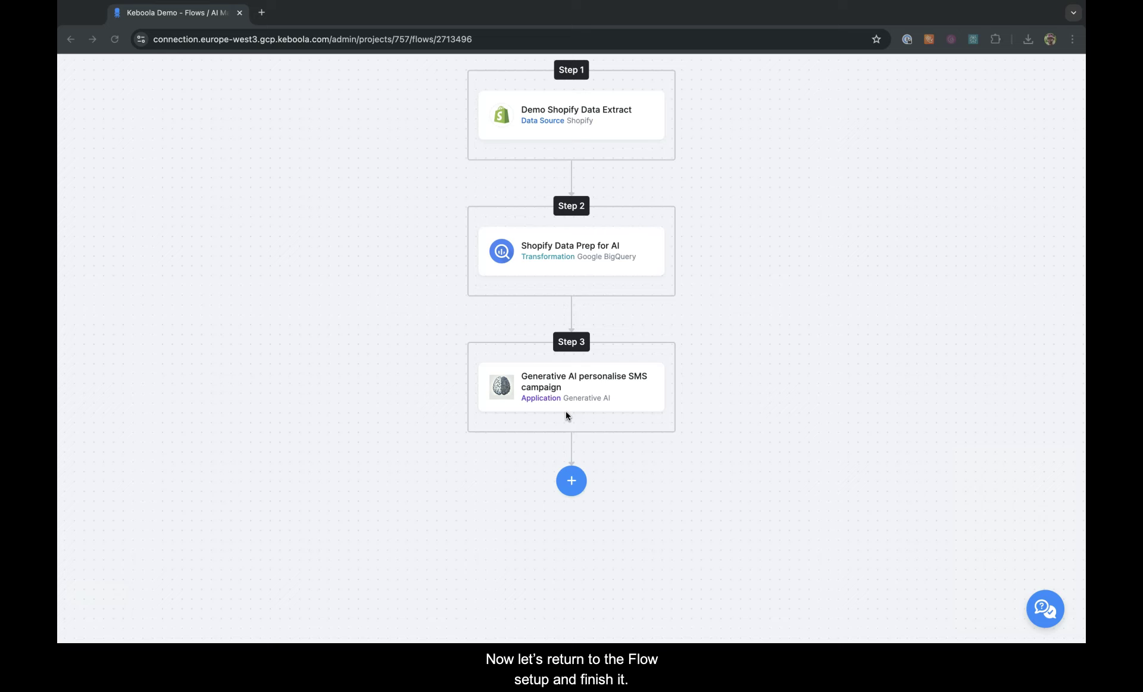
click(571, 481)
click(708, 248)
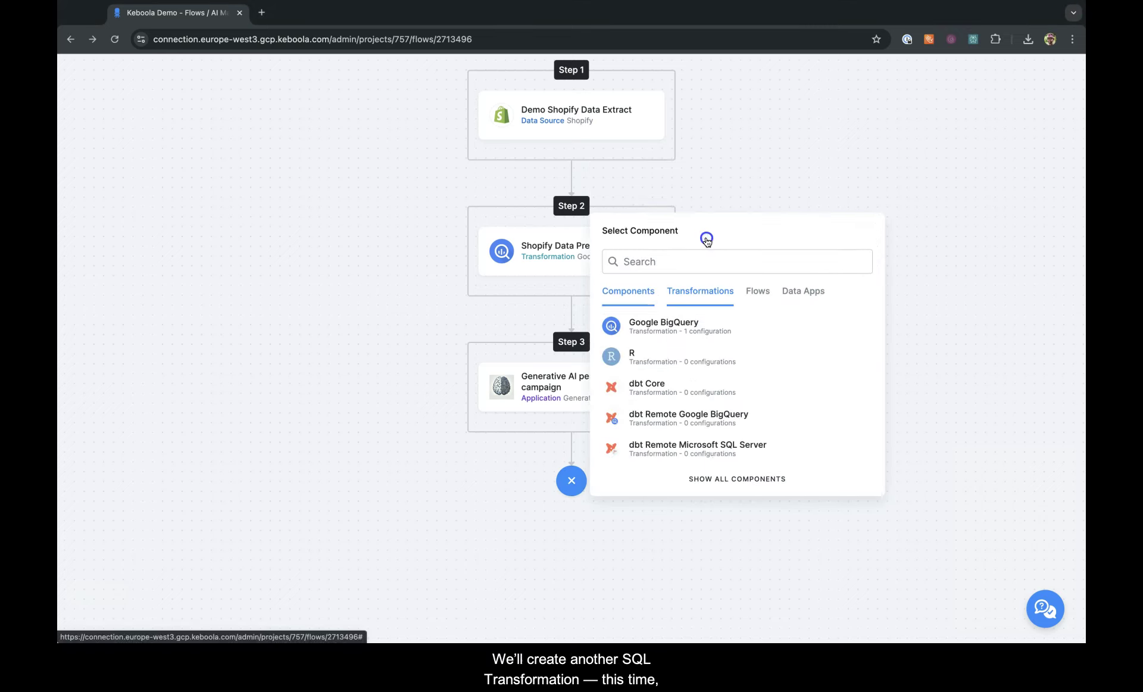
click(652, 326)
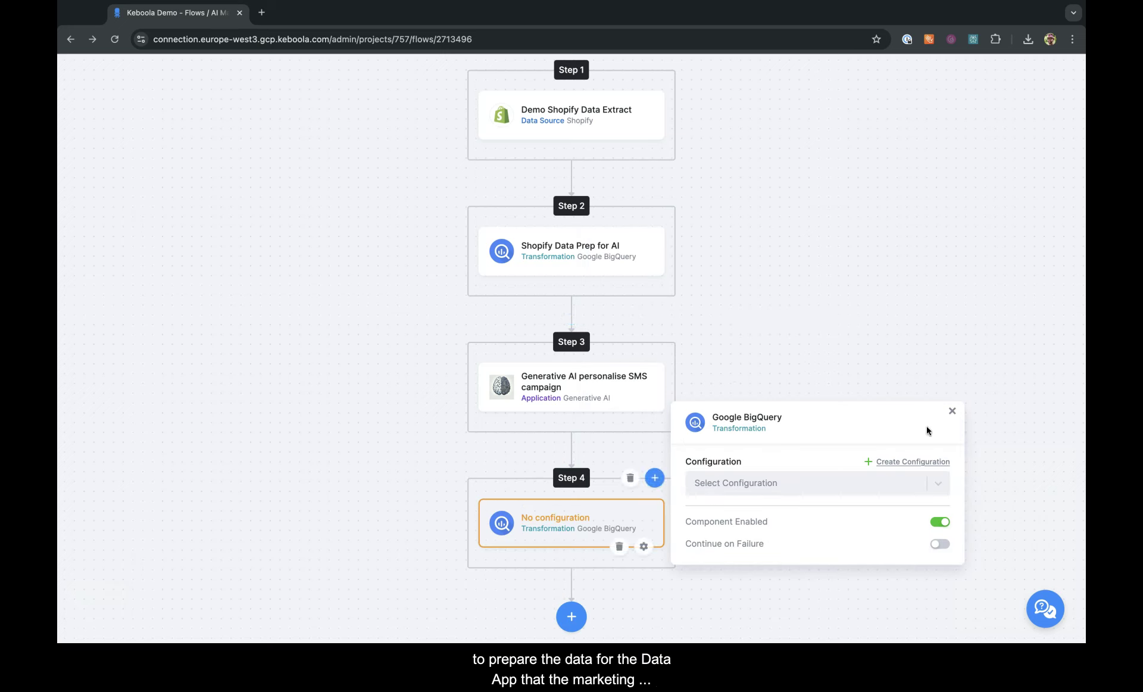
- Create a configuration named "Twilio SMS data preparation" for the new BigQuery transformation
click(912, 461)
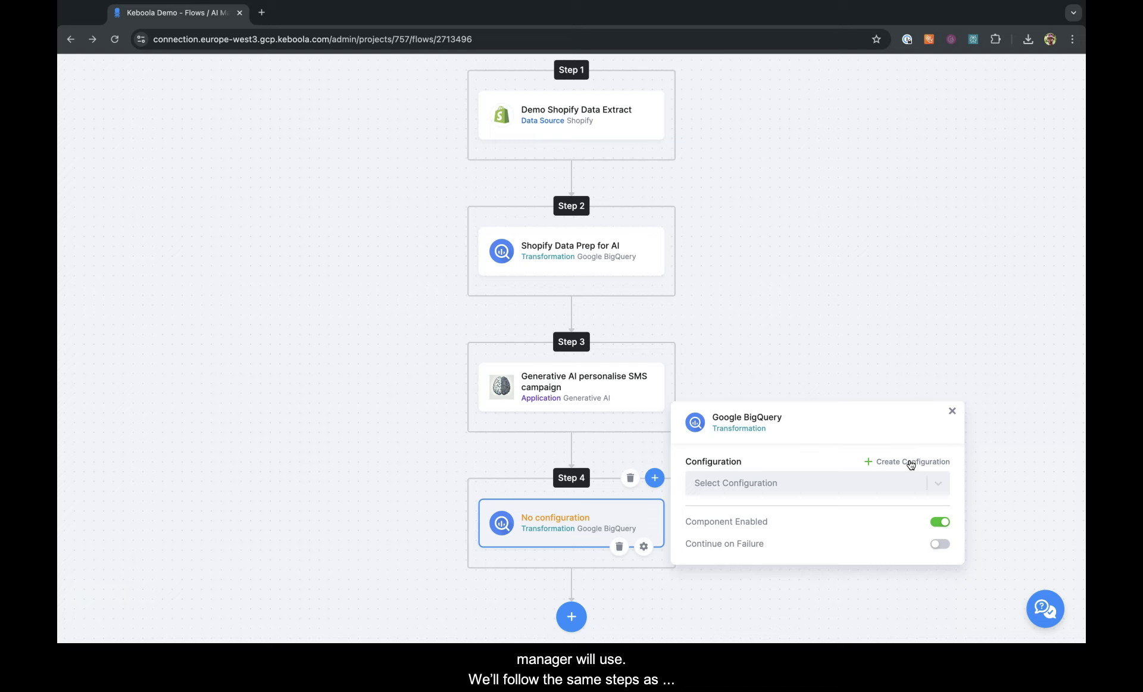
click(911, 462)
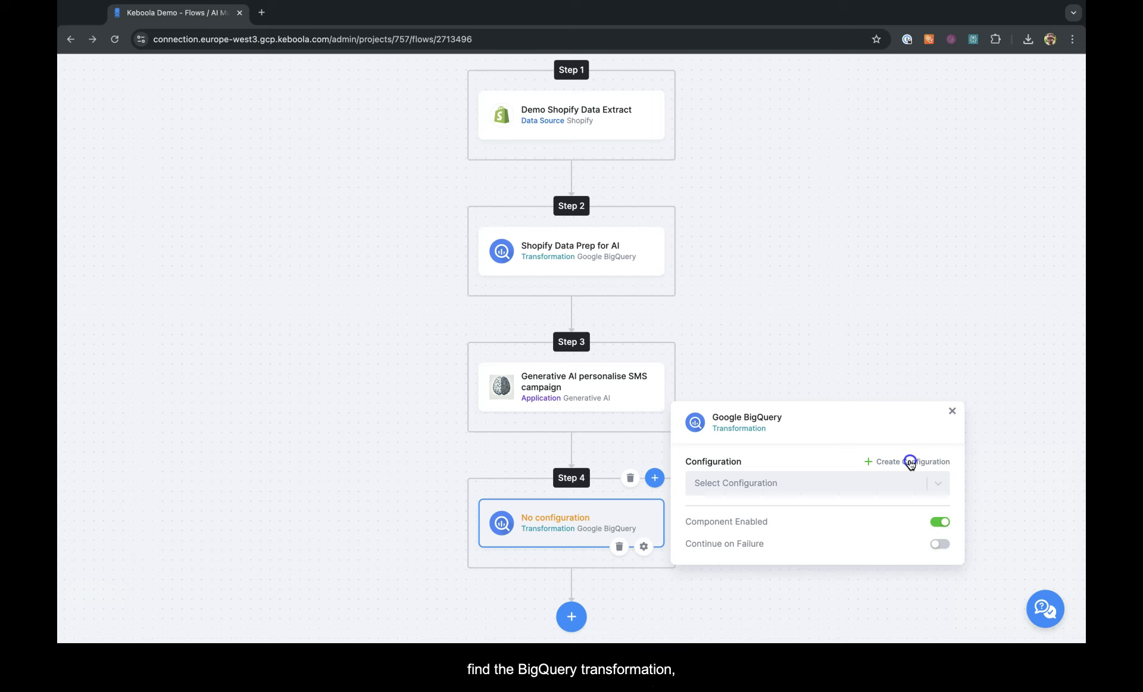
text(Twilio SMS data preparation)
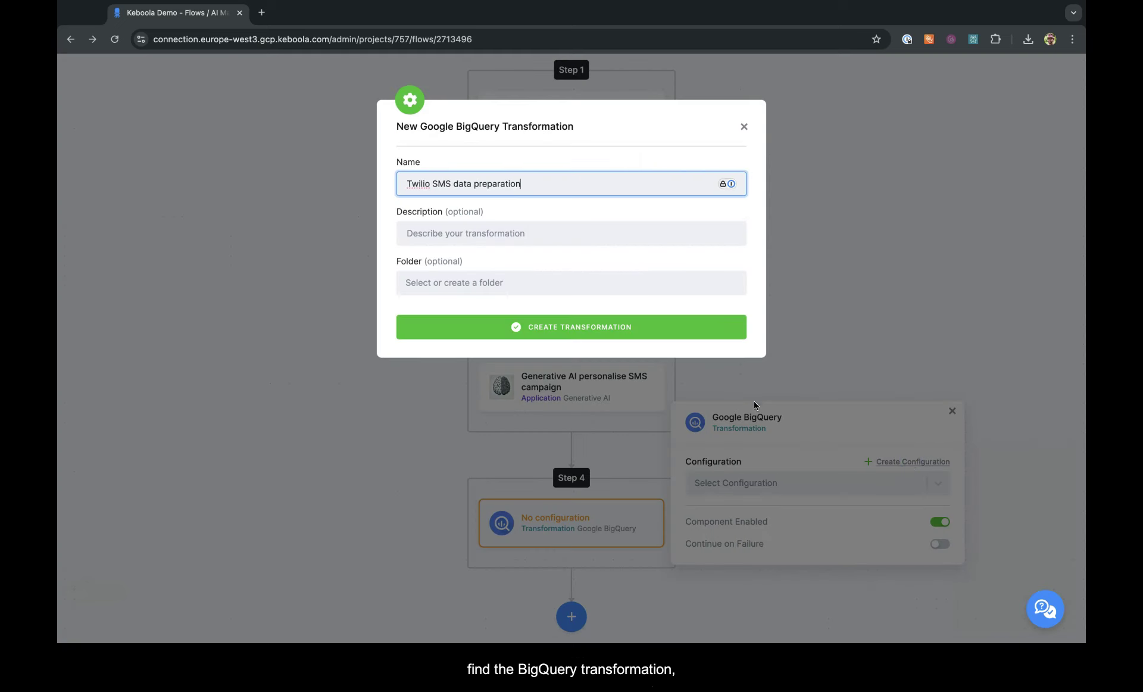
click(627, 327)
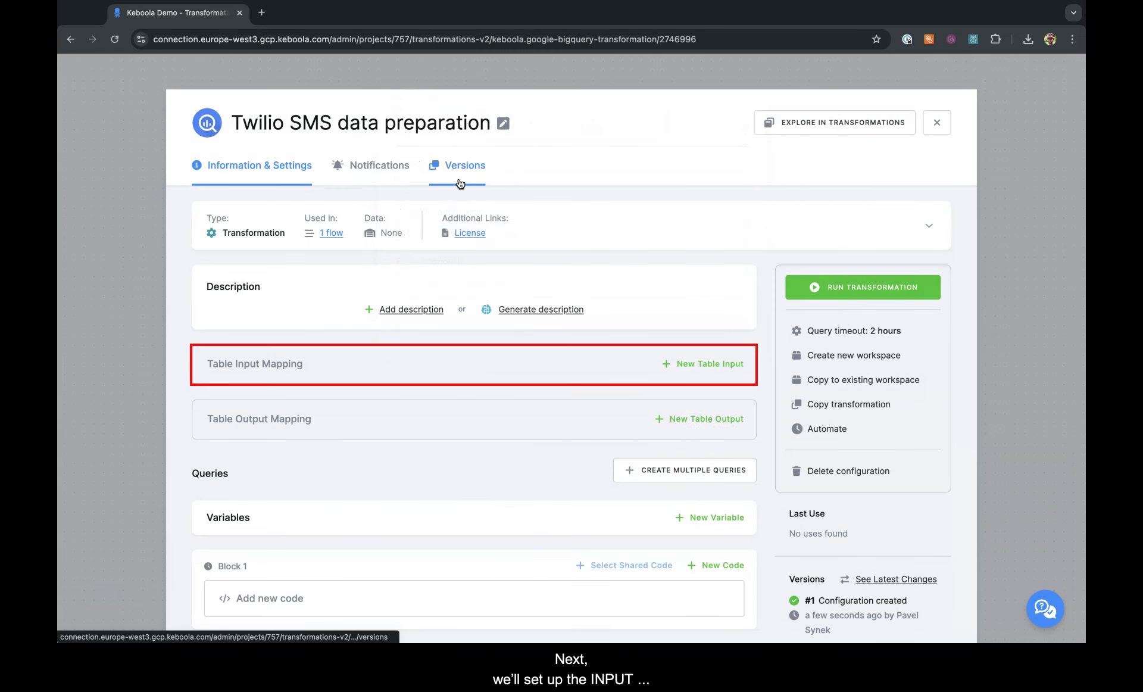
- Add the table twilio_sms_campaign_source_data from the Generative AI bucket to the transformation's table input mapping
click(692, 363)
text(twilio)
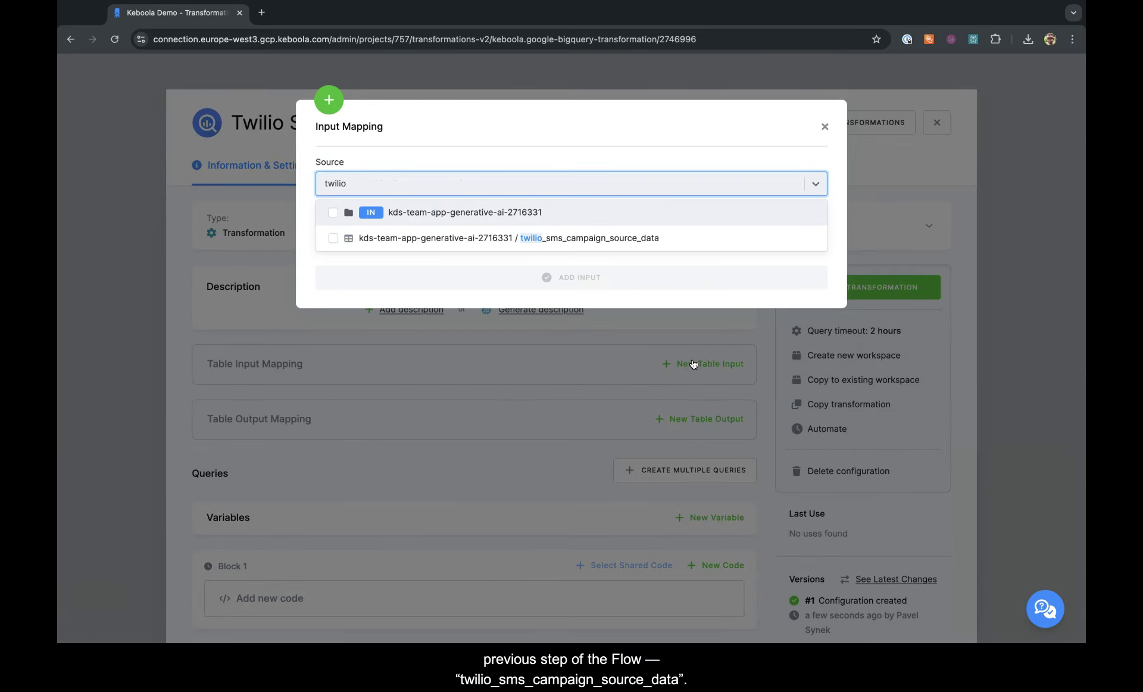
text(s)
key(BackSpace)
text(_sm)
click(648, 239)
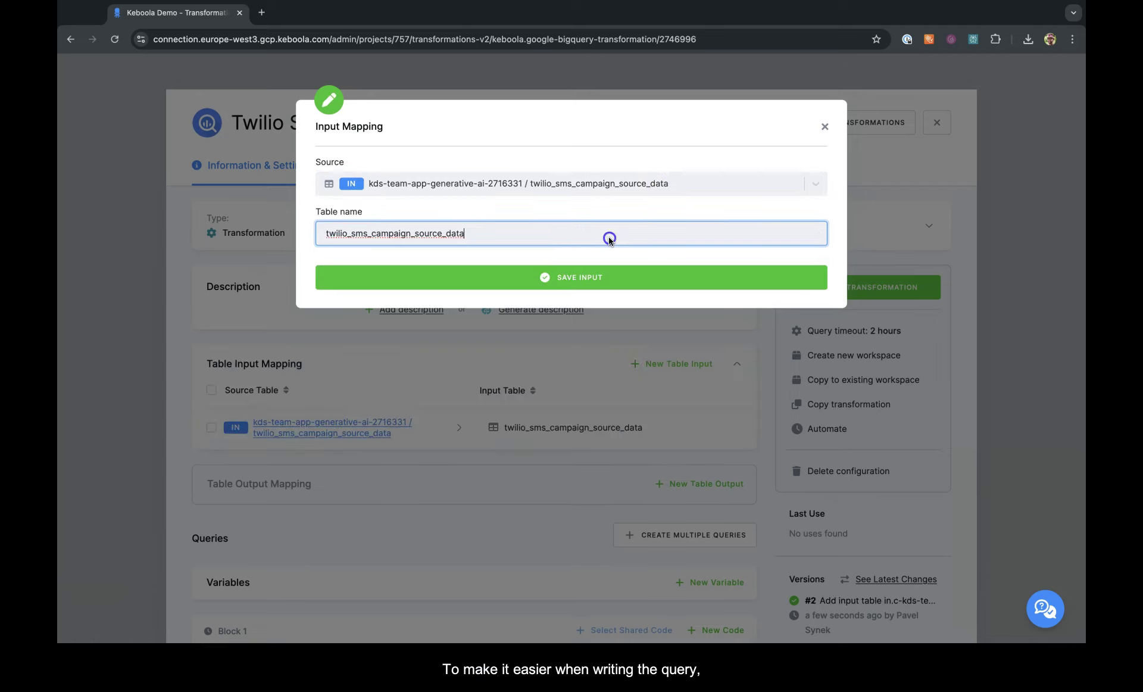
- Rename the mapped input table to twilio_source_data within the transformation and save the mapping
triple_click(610, 236)
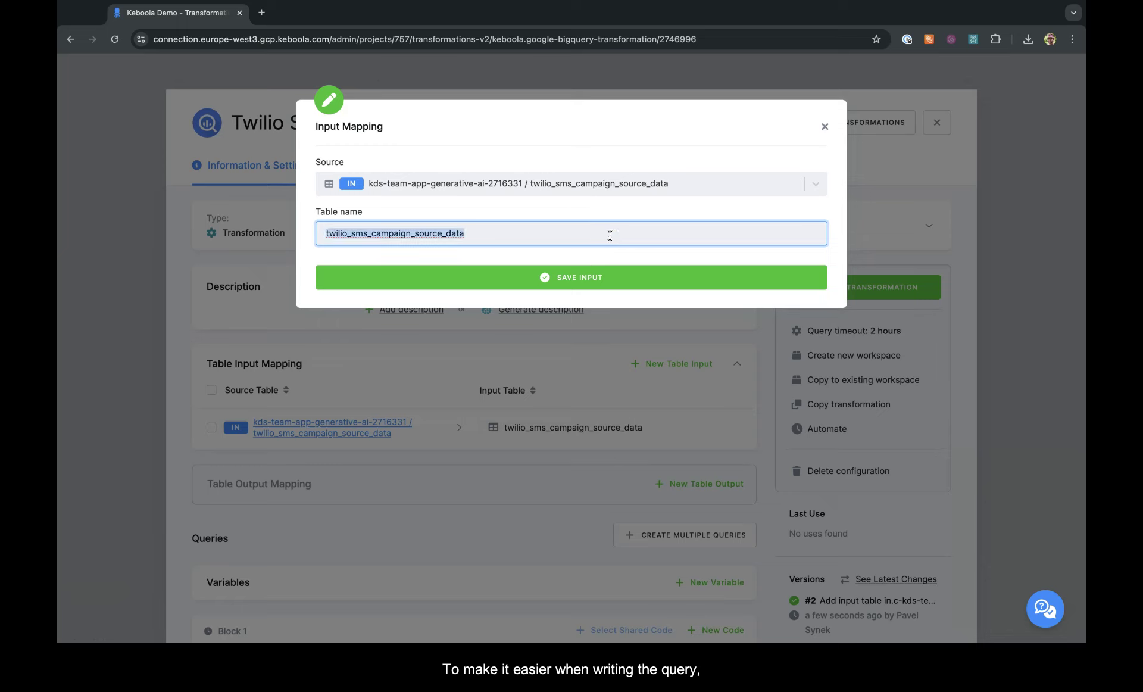
text(twilio)
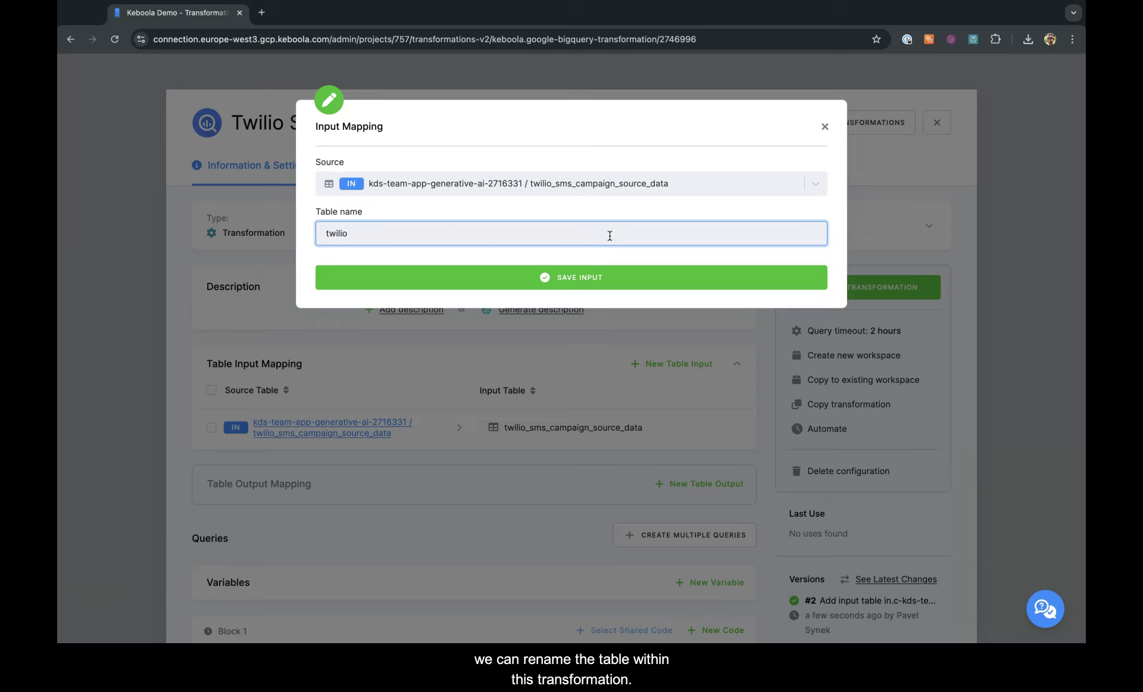
text(_source_data)
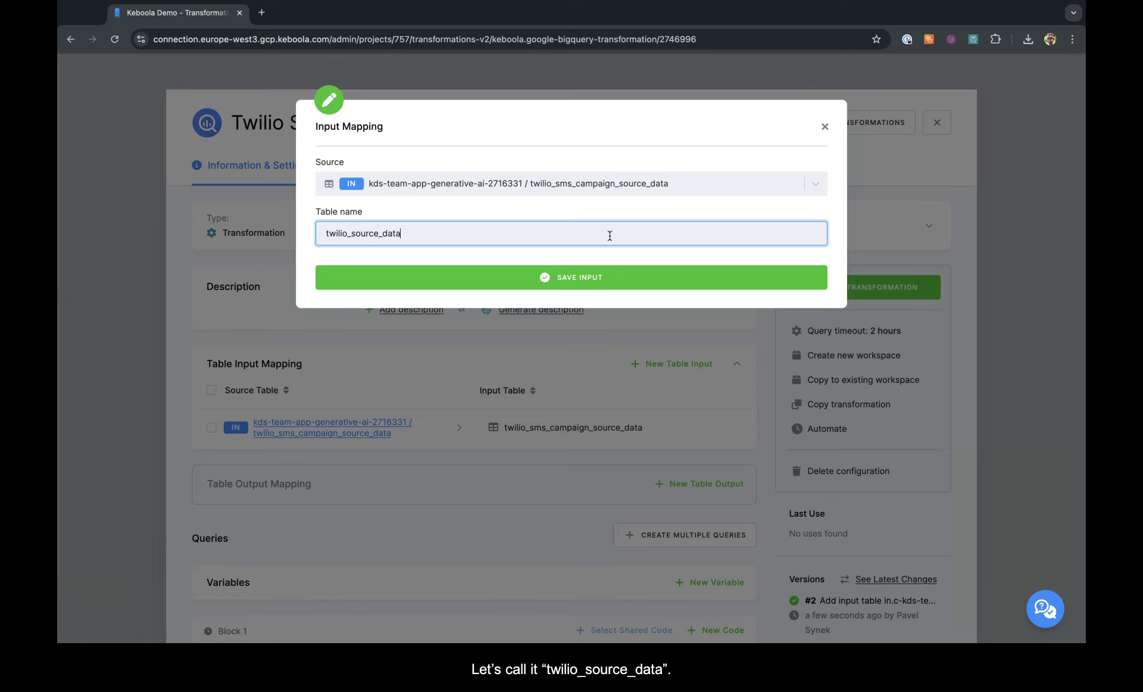
click(576, 277)
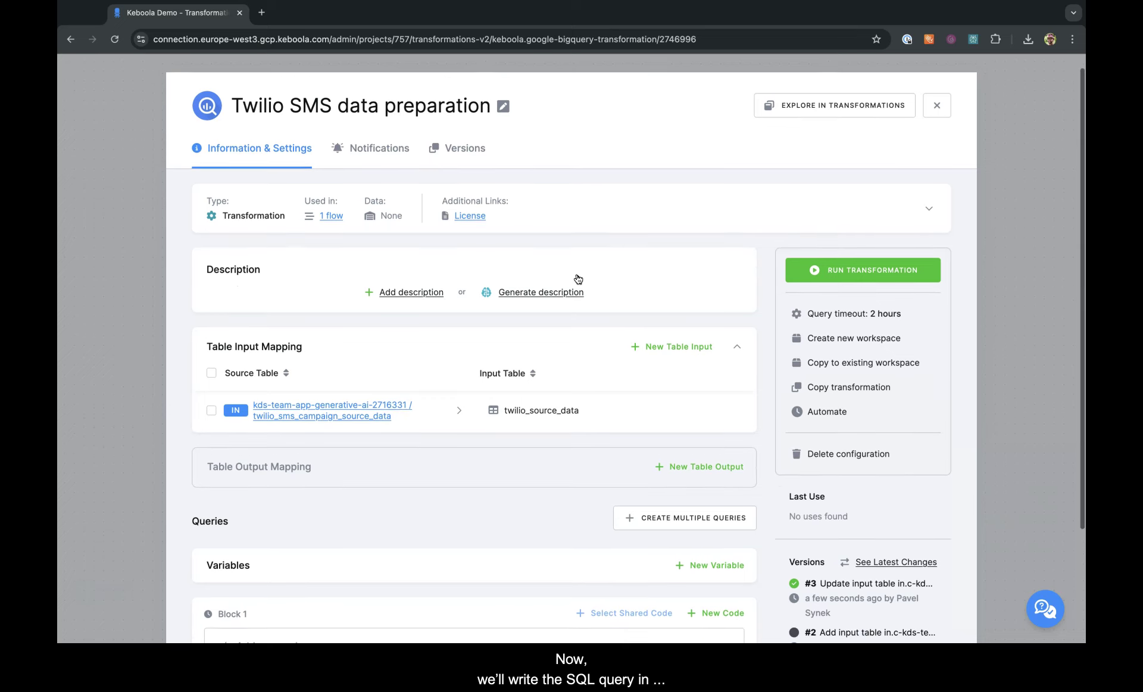
- Add and save SQL code in Block 1 that creates twilio_sms_campaign_ready, filtered to one customer ID, and twilio_sms_campaign_approval_request from twilio_source_data
scroll(576, 276, down, 3)
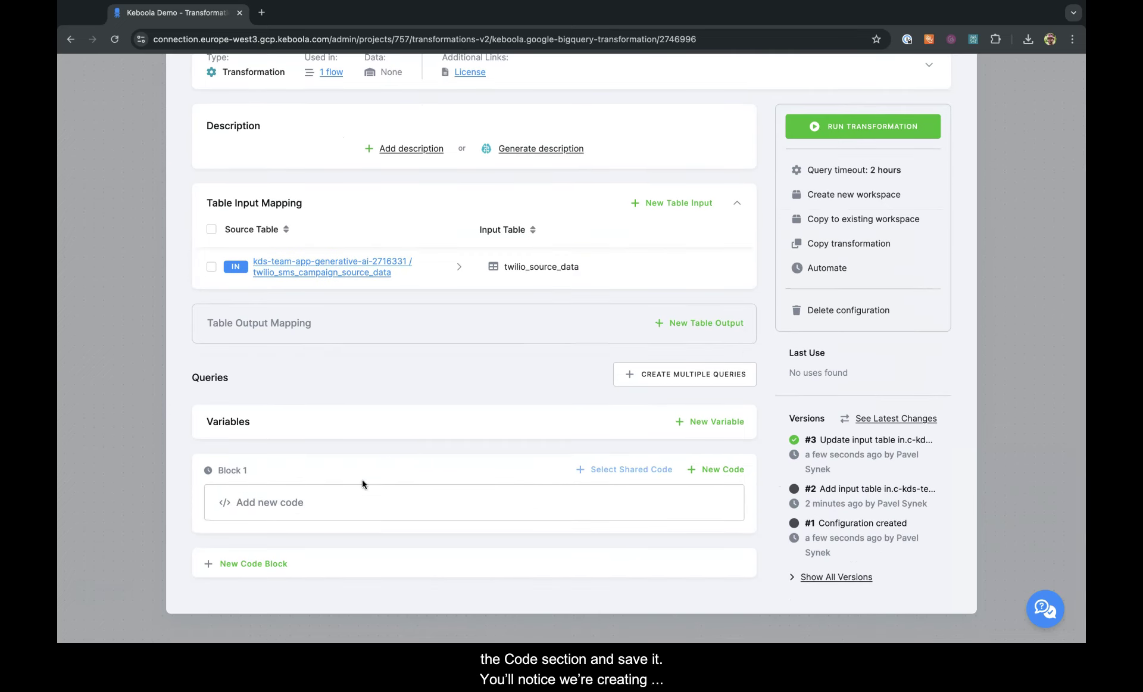
click(331, 500)
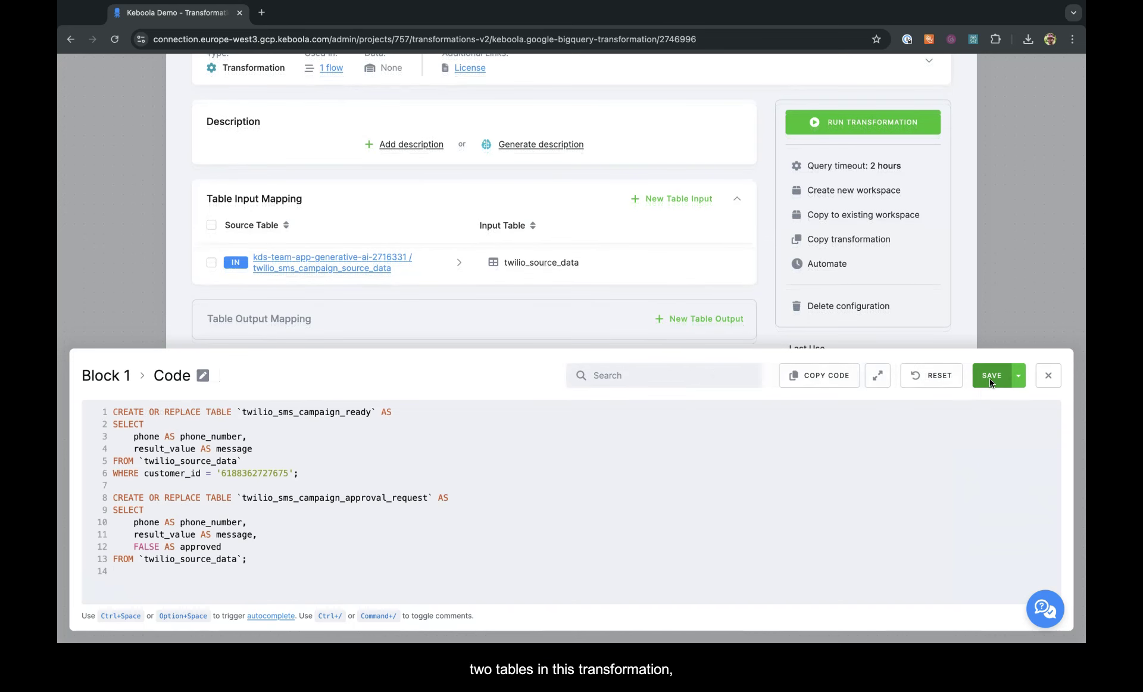
click(990, 377)
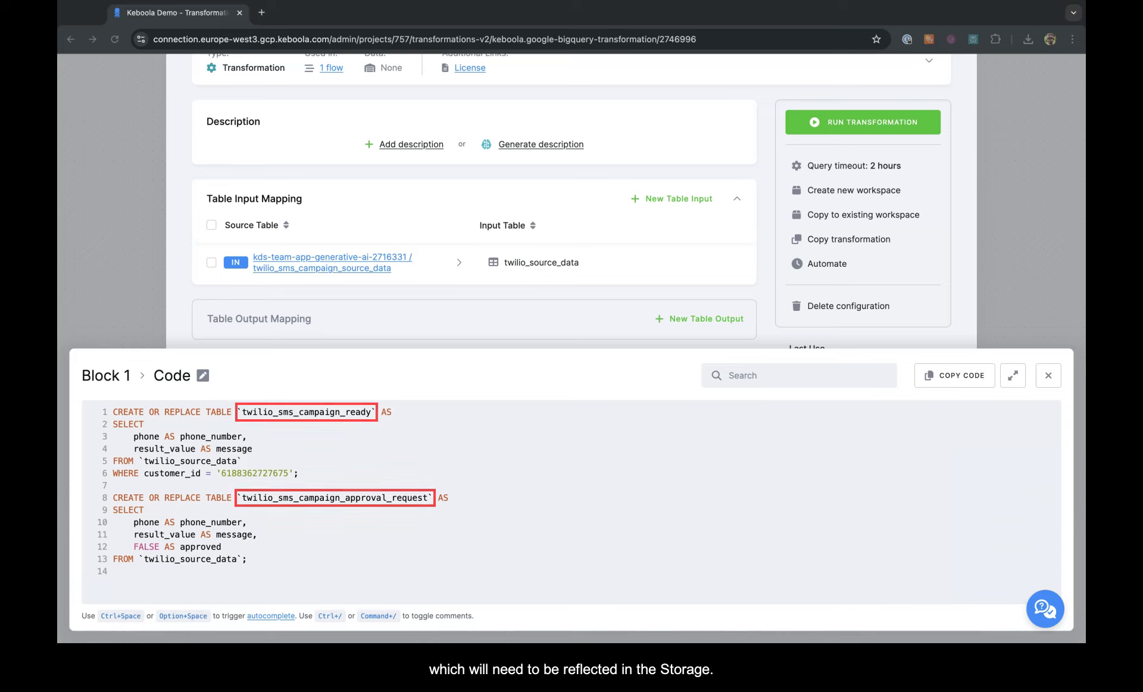
click(1049, 376)
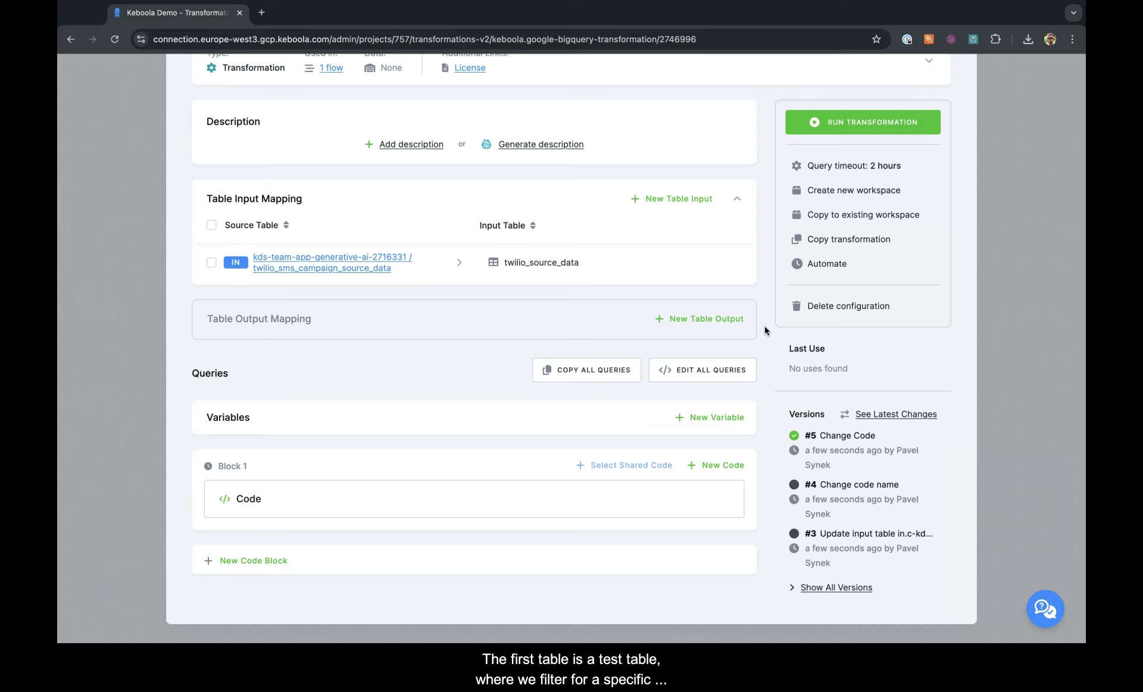
- Start a new table output for the transformation with the table name twilio_sms_campaign_ready
click(708, 321)
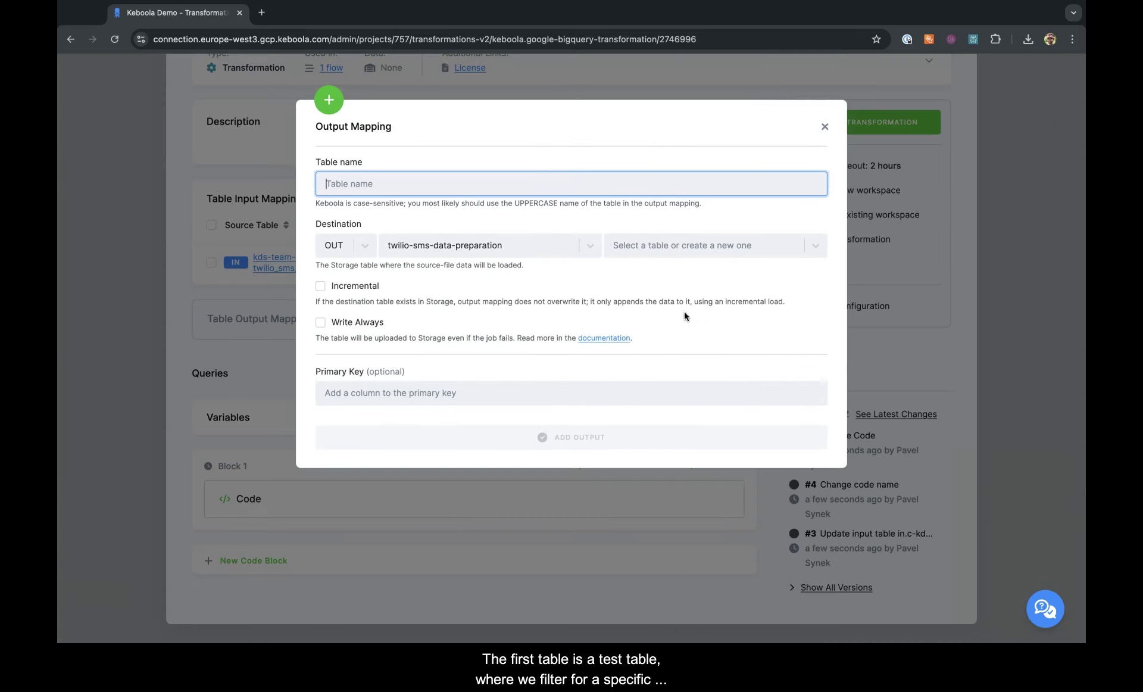
click(574, 190)
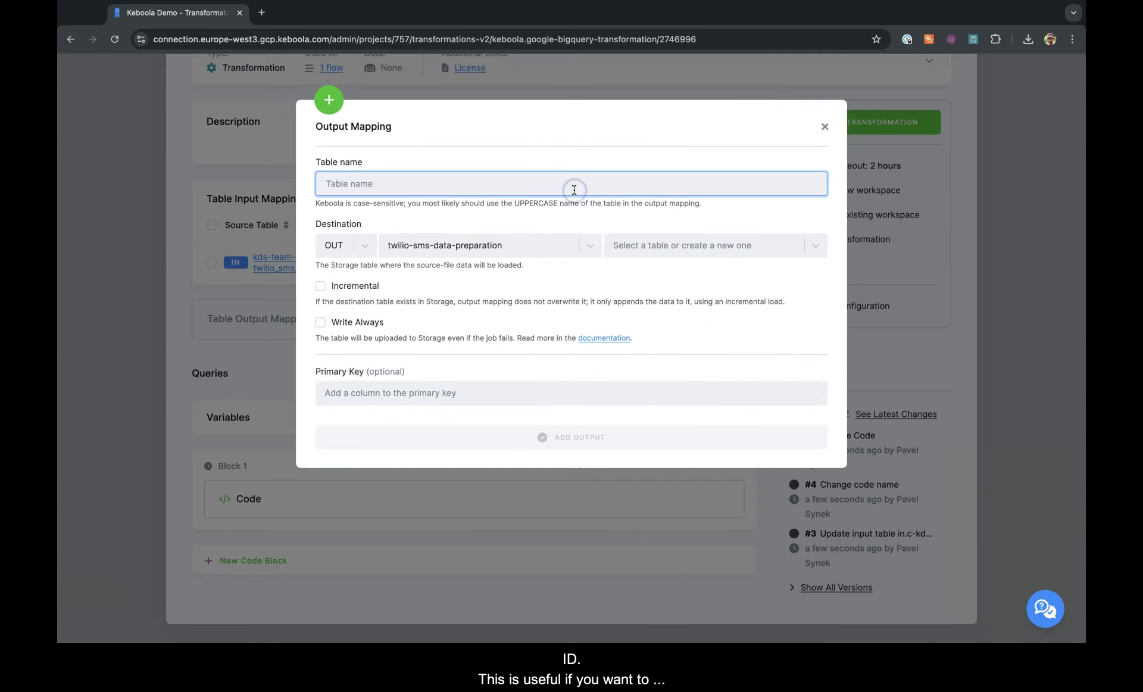
text(t)
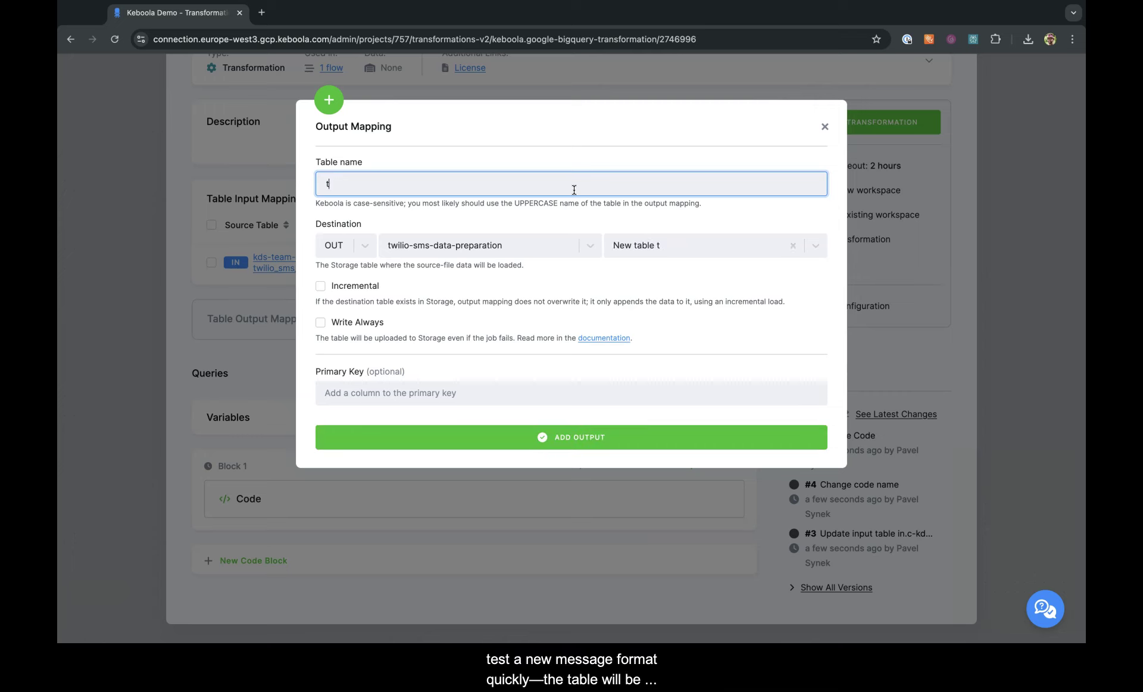
text(wilio_sms_)
text(campa)
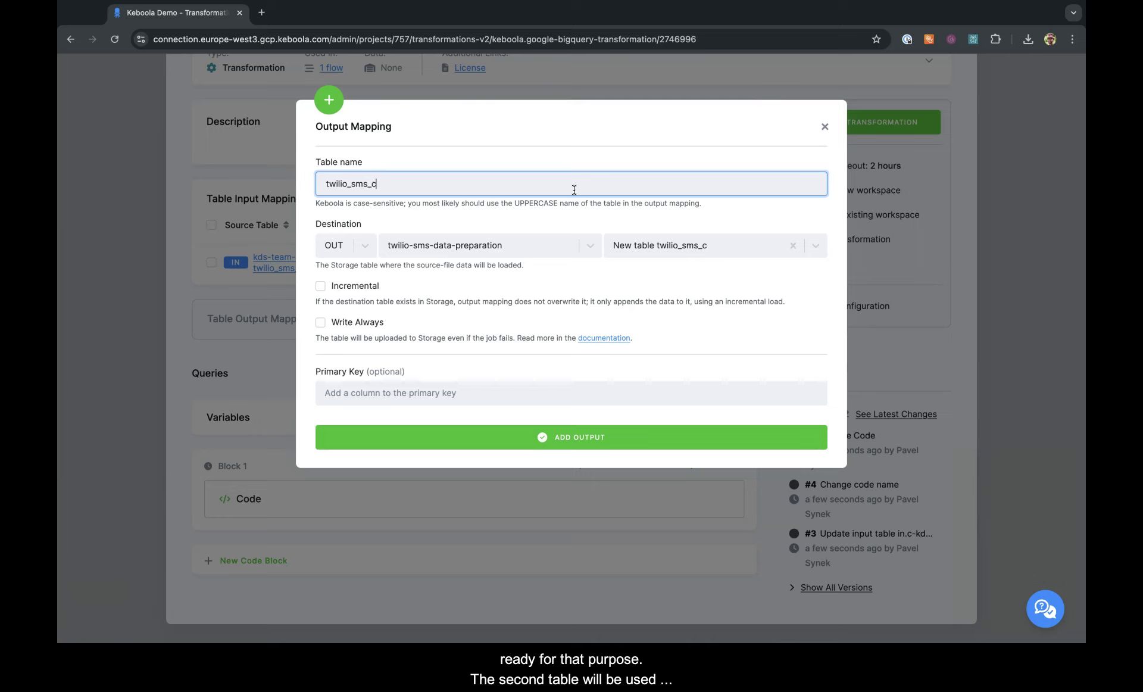
text(ign_ready)
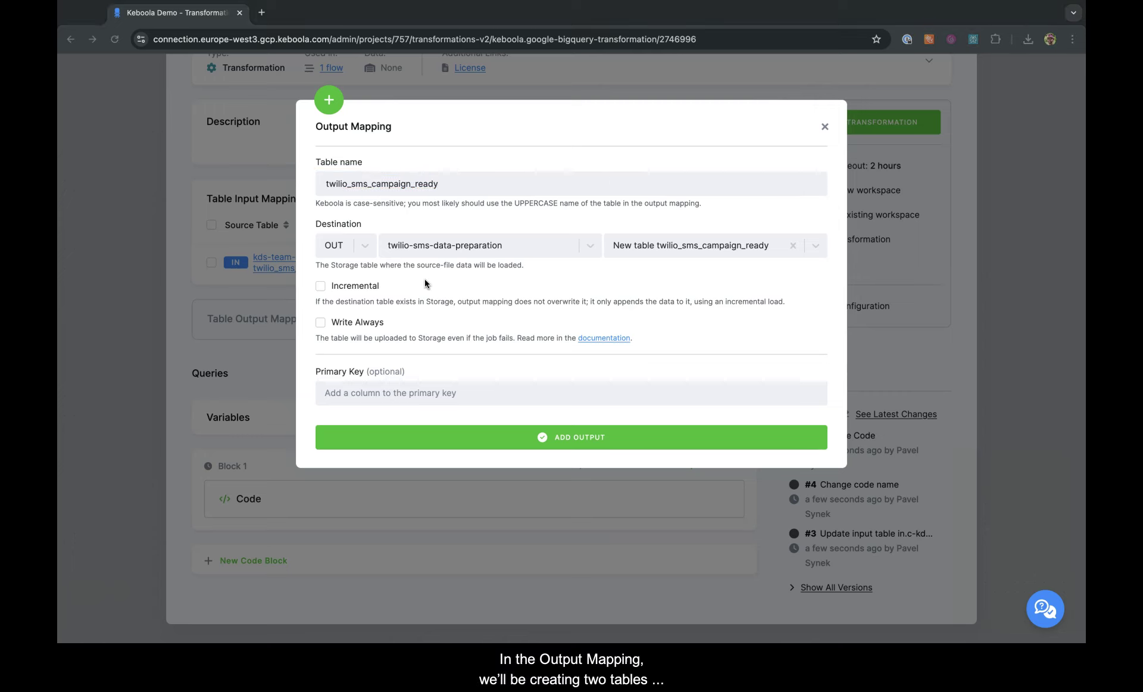
- Set the output's destination to a new bucket named campaign-executer and add the output
click(429, 241)
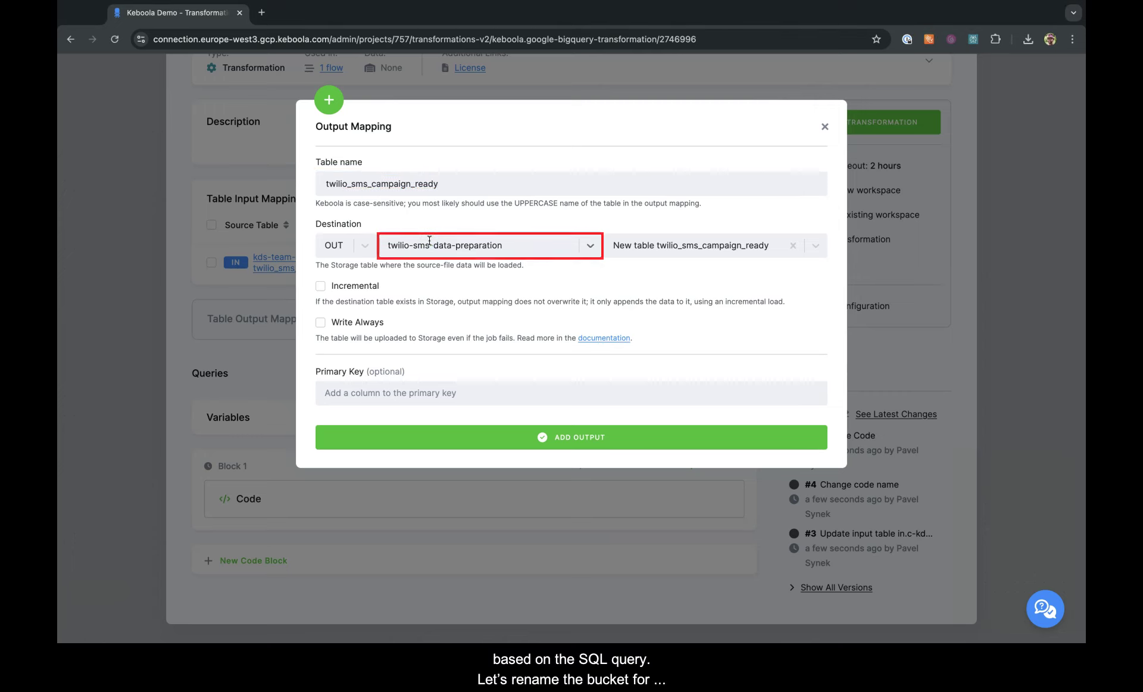
text(camp)
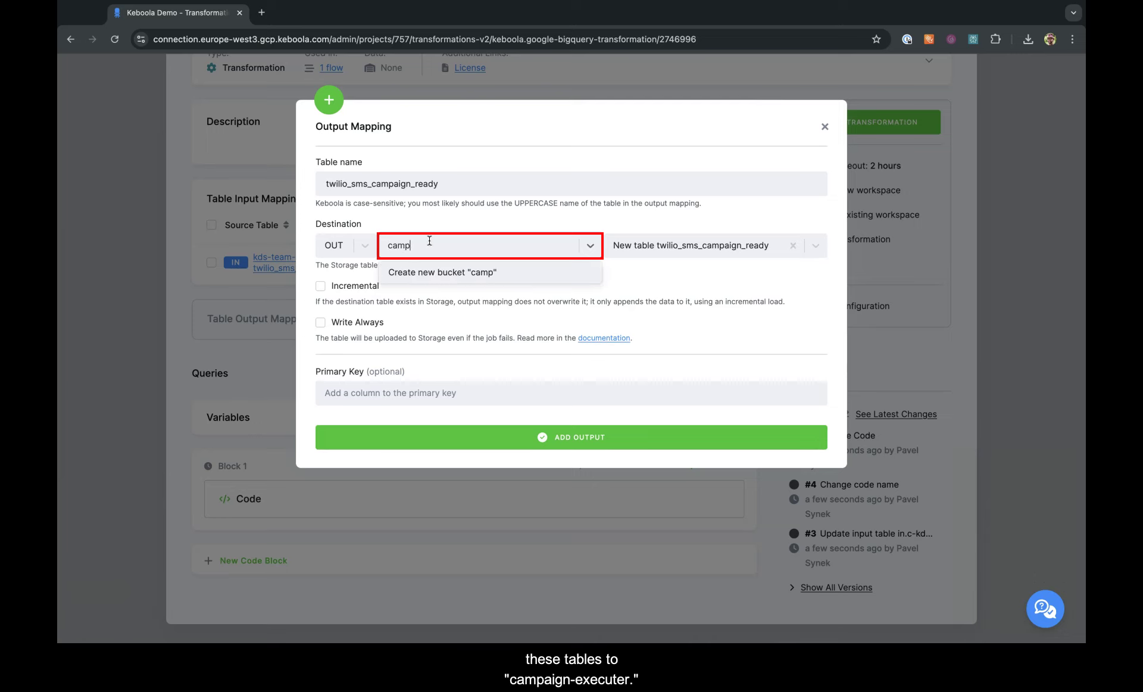
text(aign-exe)
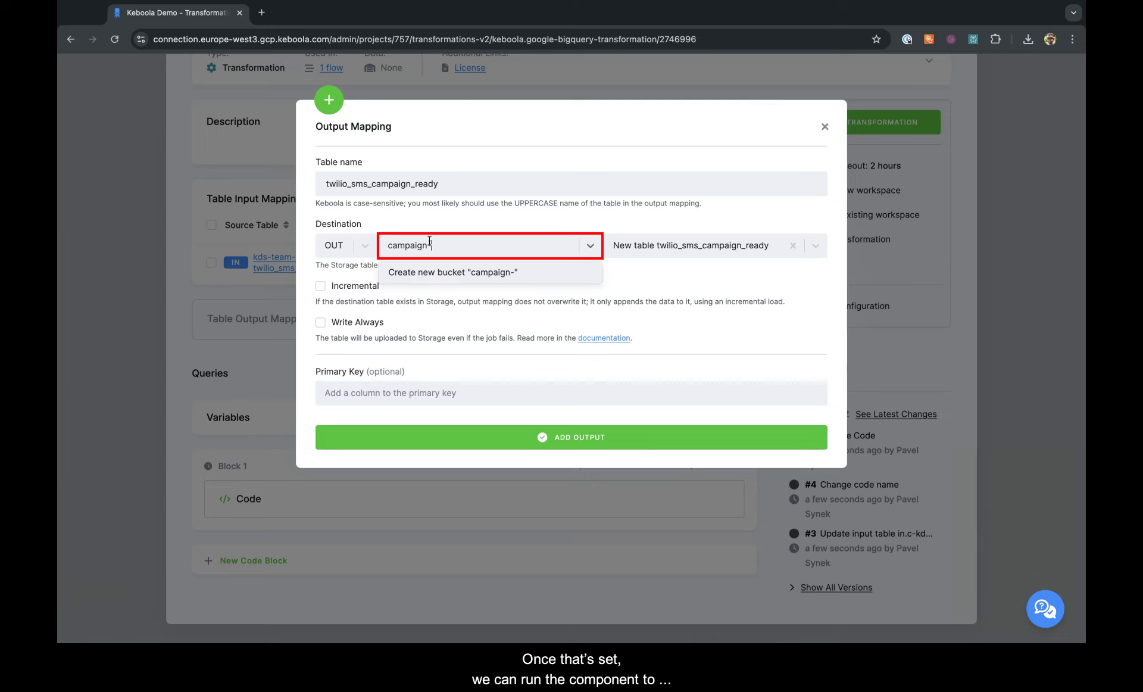
text(cuter)
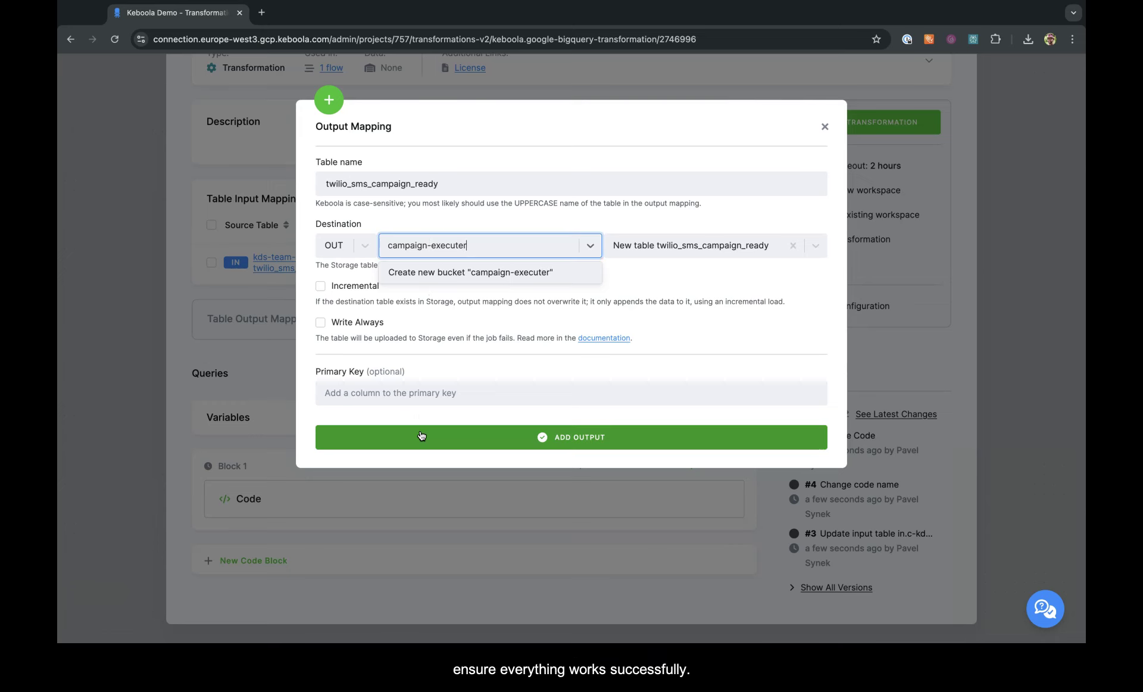
click(421, 435)
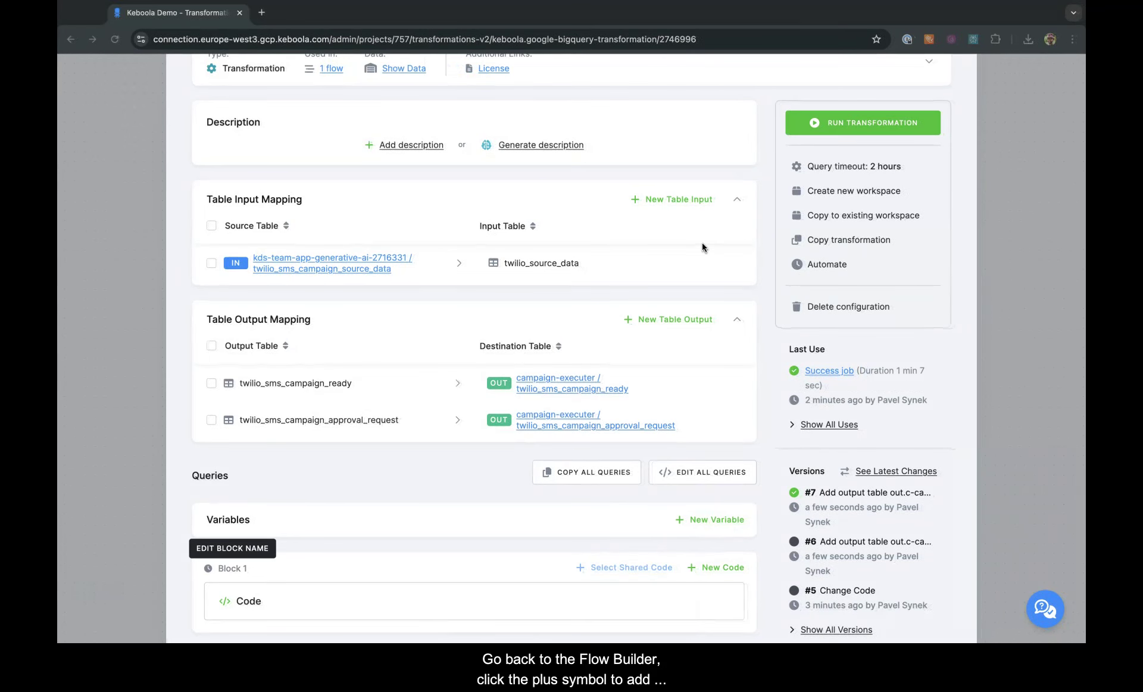
- Return to the flow and add a Data App as a new step after Twilio SMS data preparation
scroll(702, 244, up, 3)
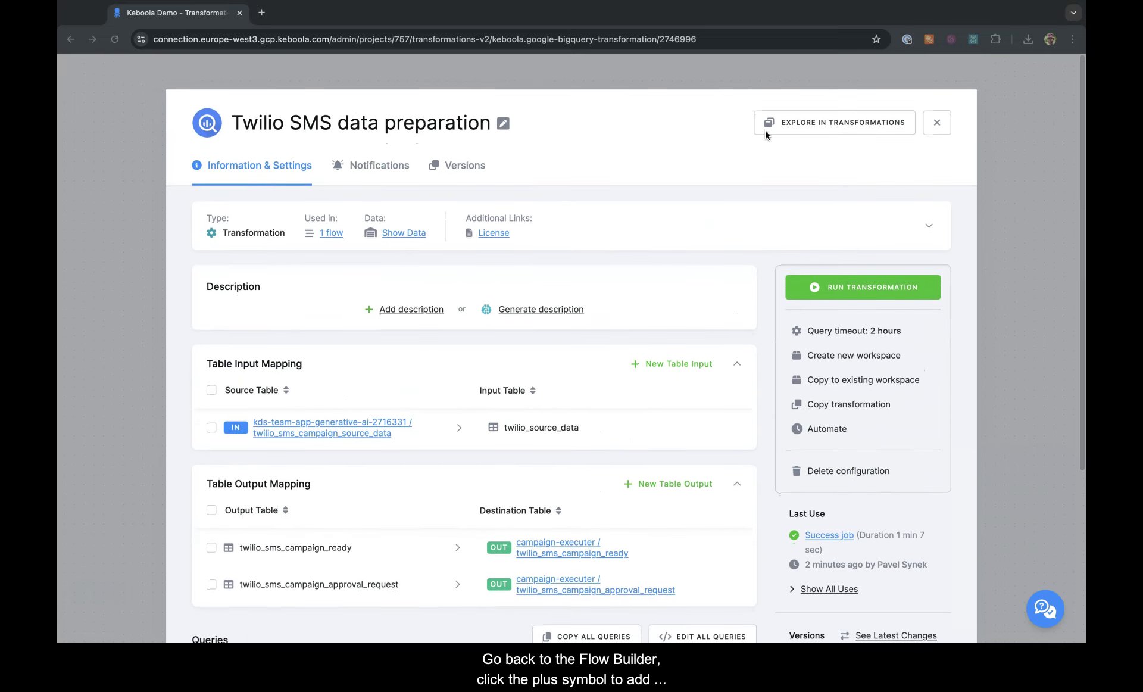
click(937, 122)
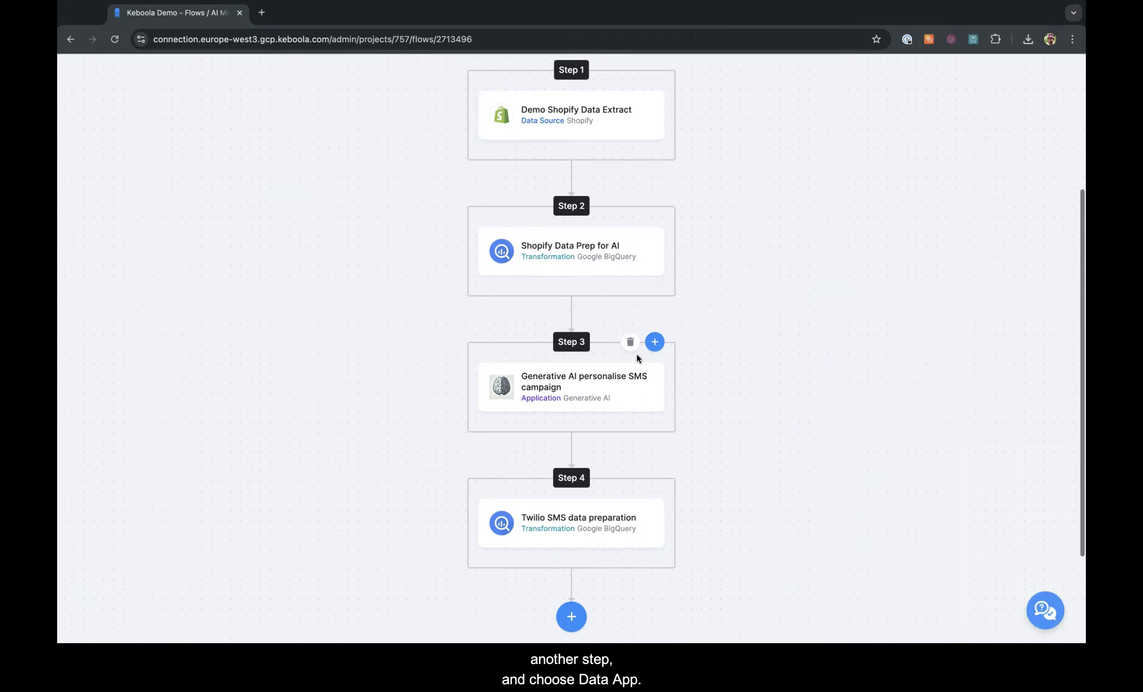
scroll(637, 356, down, 2)
click(571, 480)
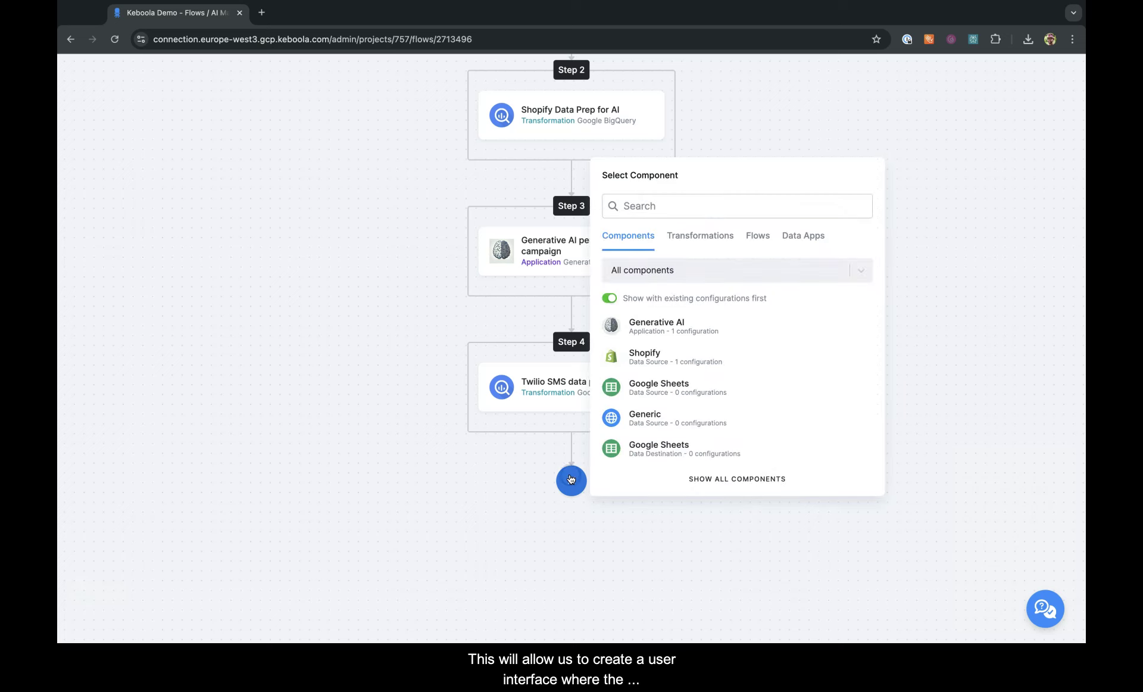
click(800, 236)
click(643, 477)
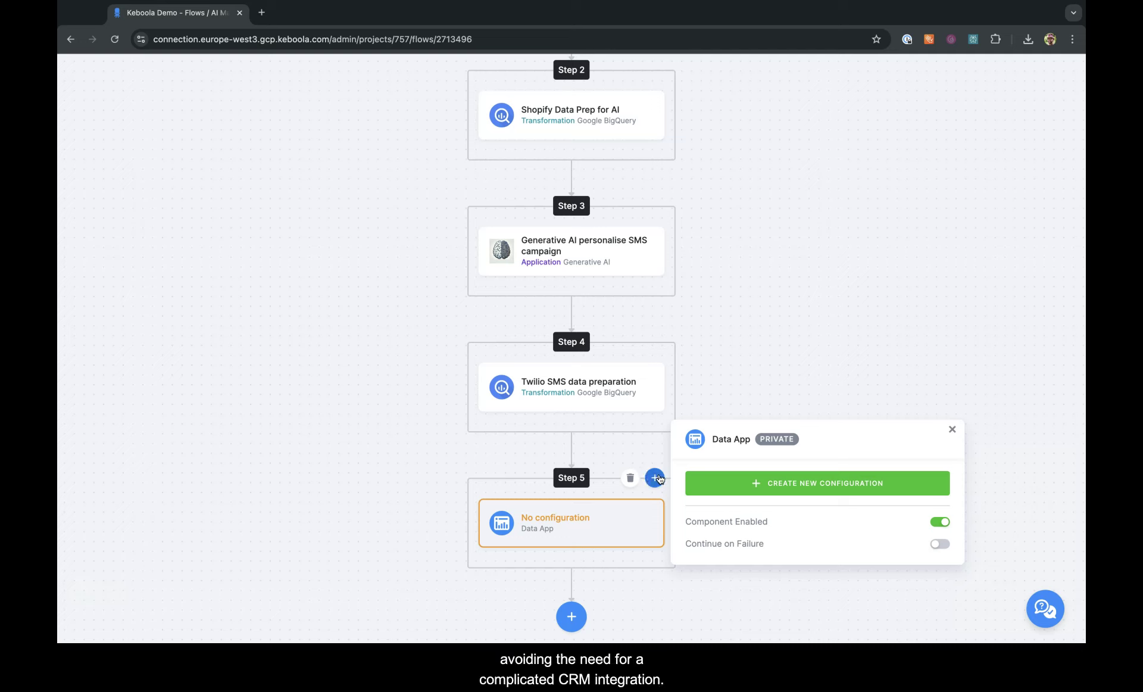
- Create a new configuration named "AI campaign executer" for the Data App step
click(744, 485)
click(580, 258)
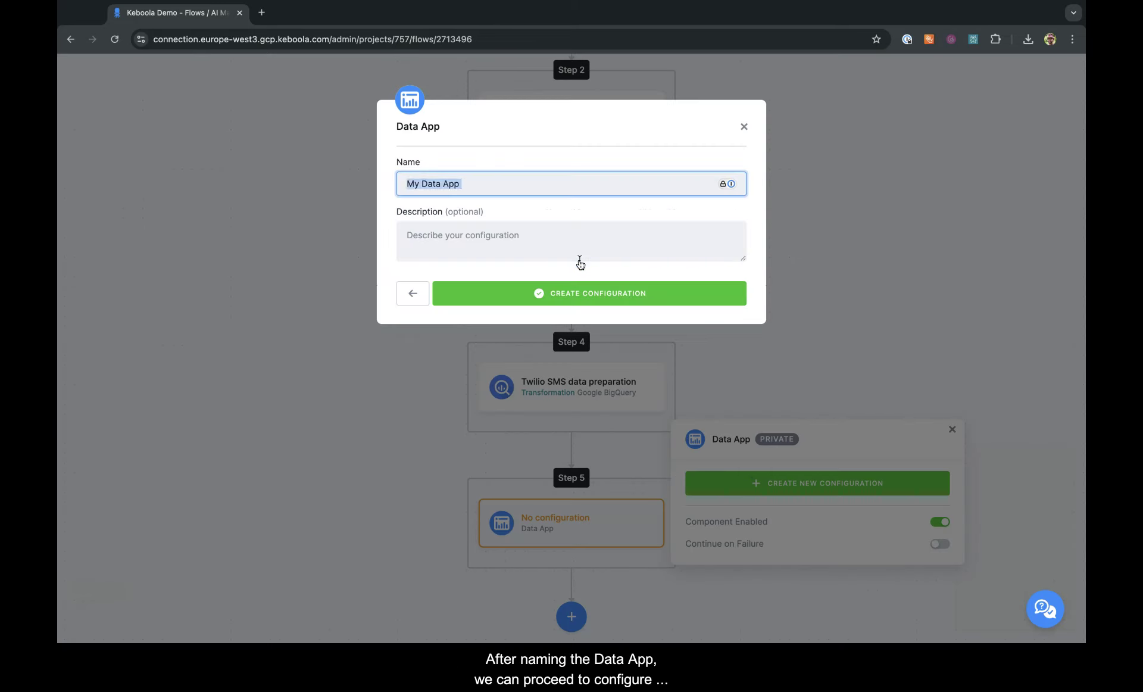
text(AI campaign executer)
click(575, 287)
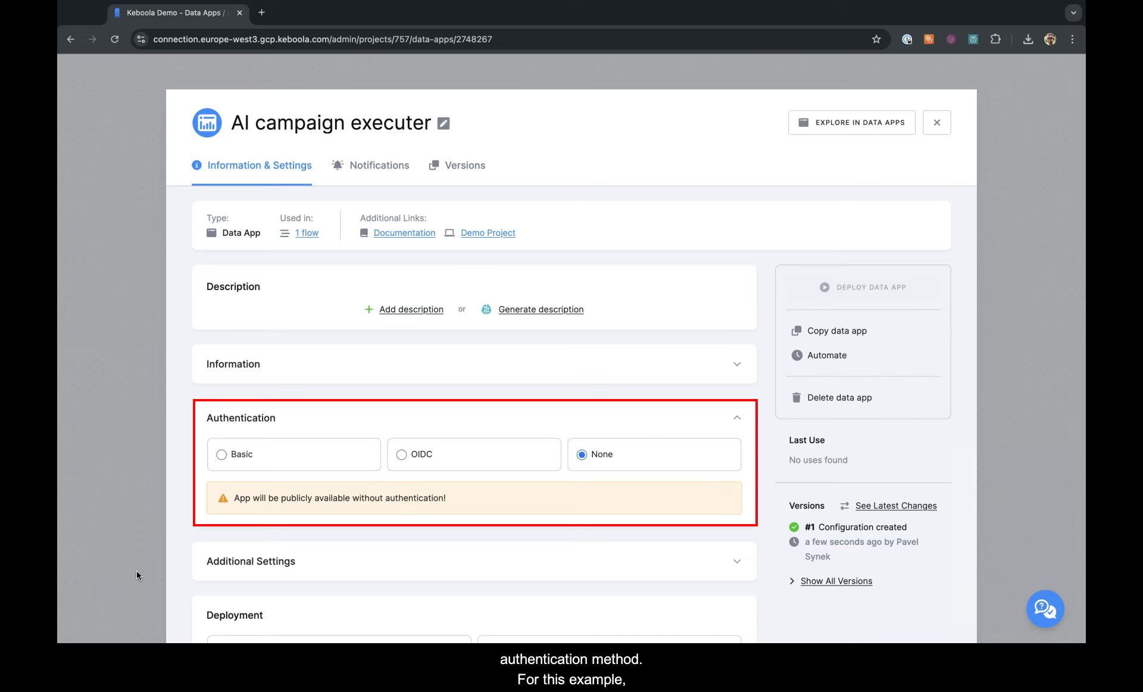
- Set the data app's authentication to Basic and save it
click(242, 461)
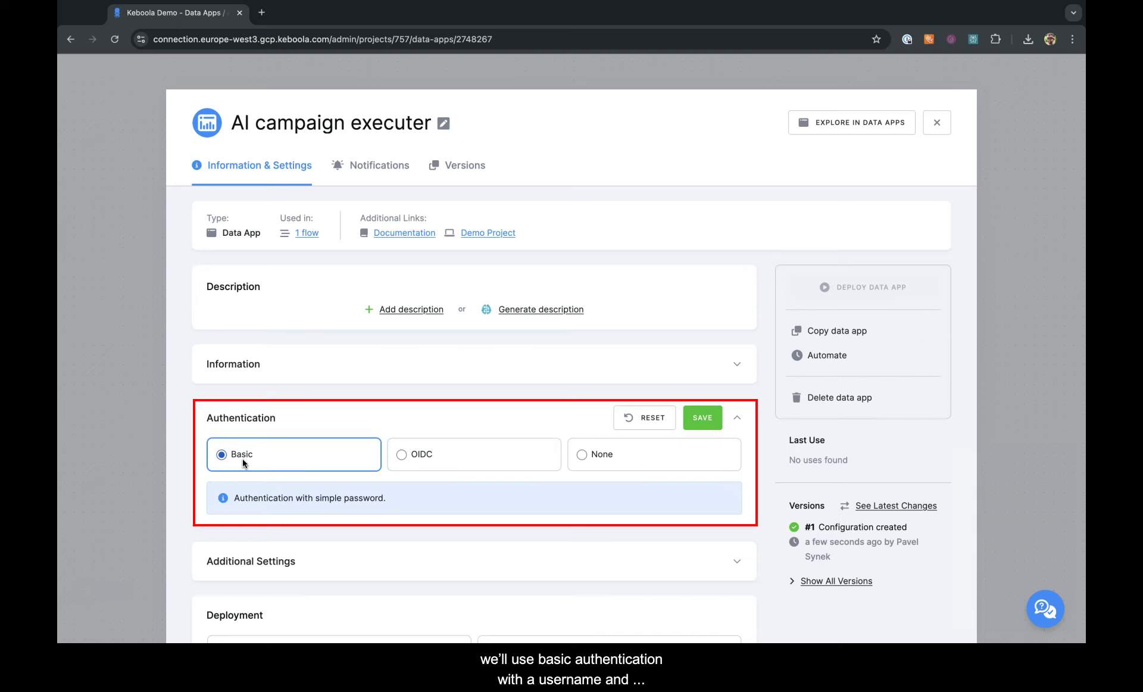
click(694, 423)
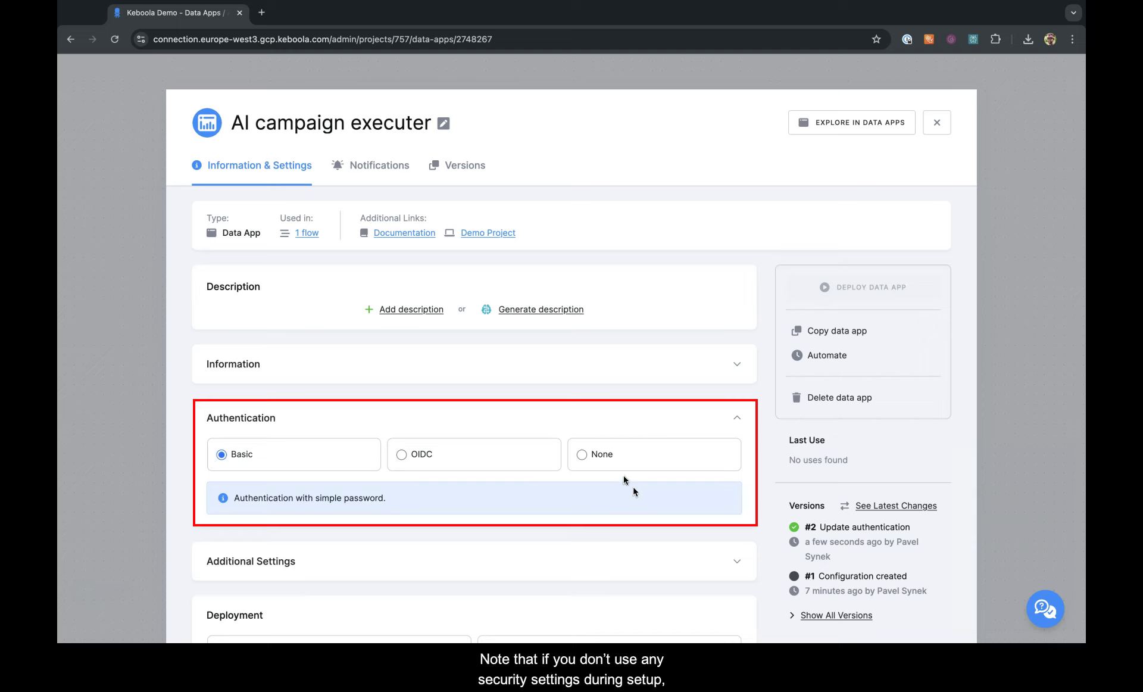
click(606, 454)
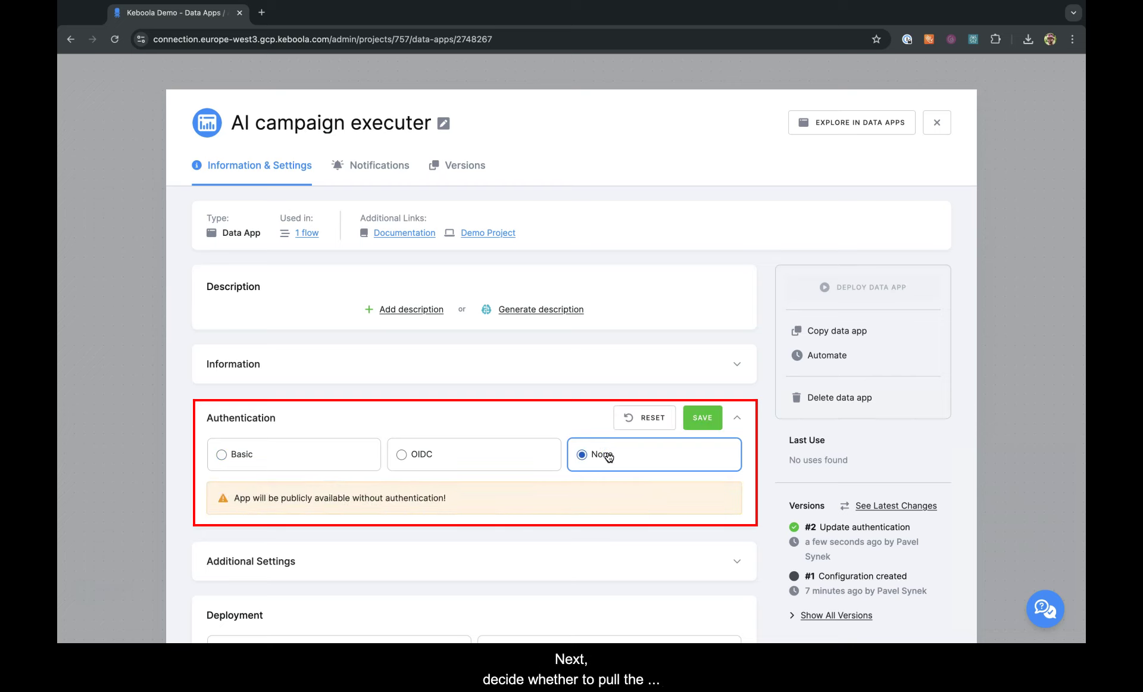
click(337, 450)
scroll(609, 538, down, 5)
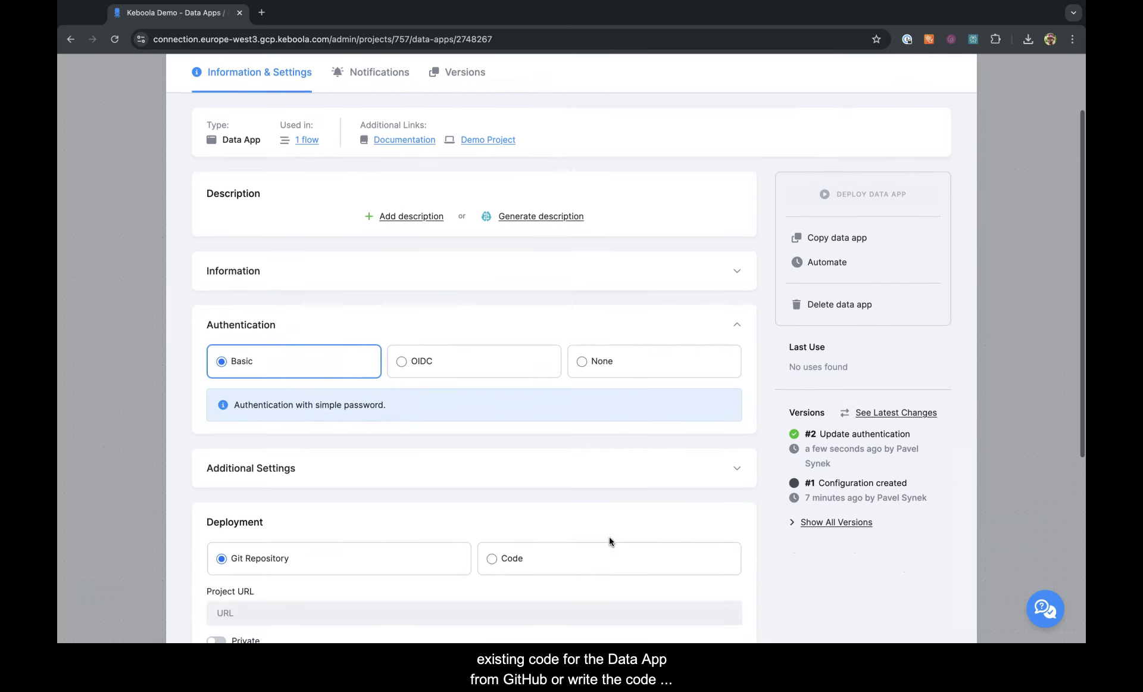
scroll(609, 541, down, 1)
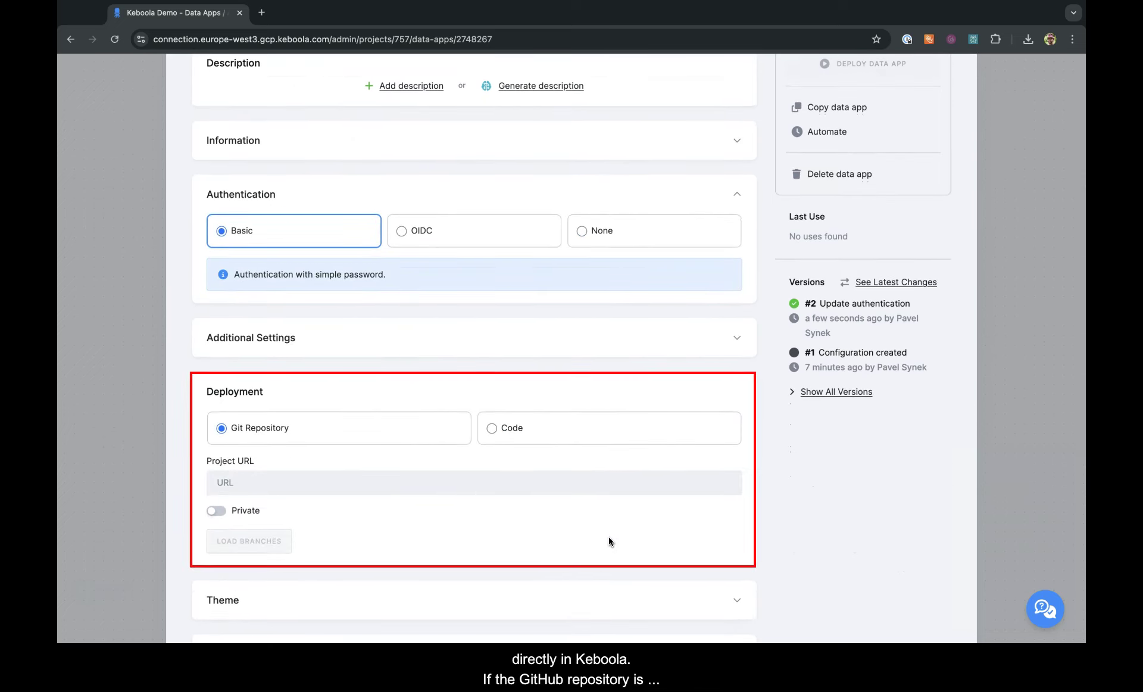
click(499, 436)
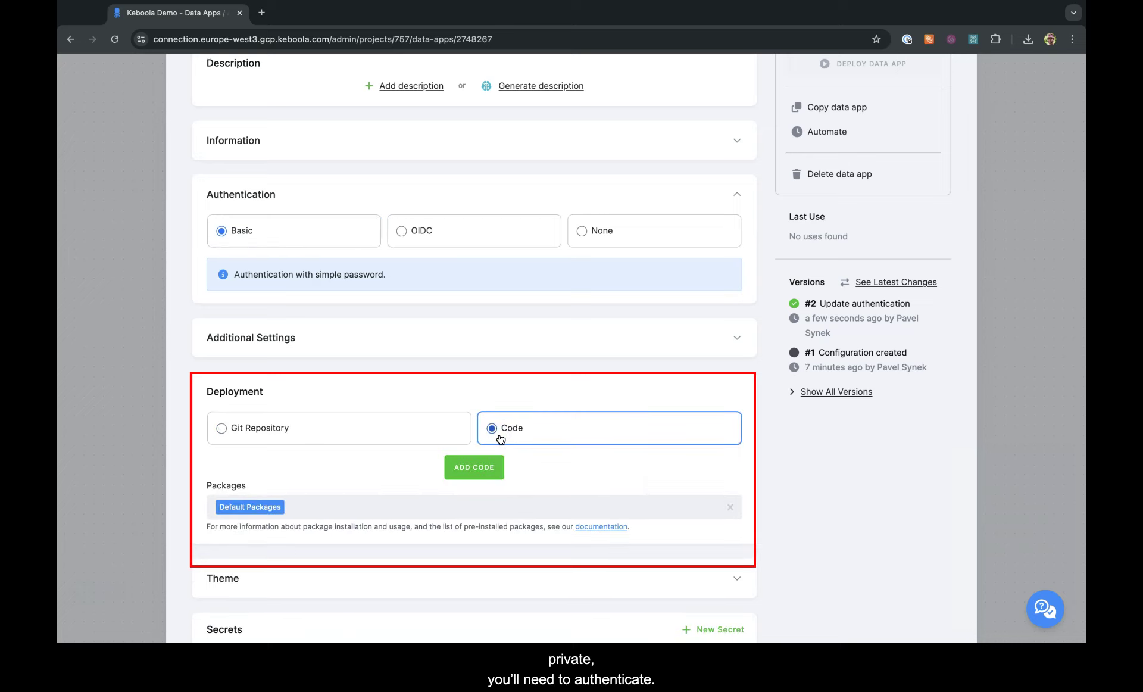
click(442, 437)
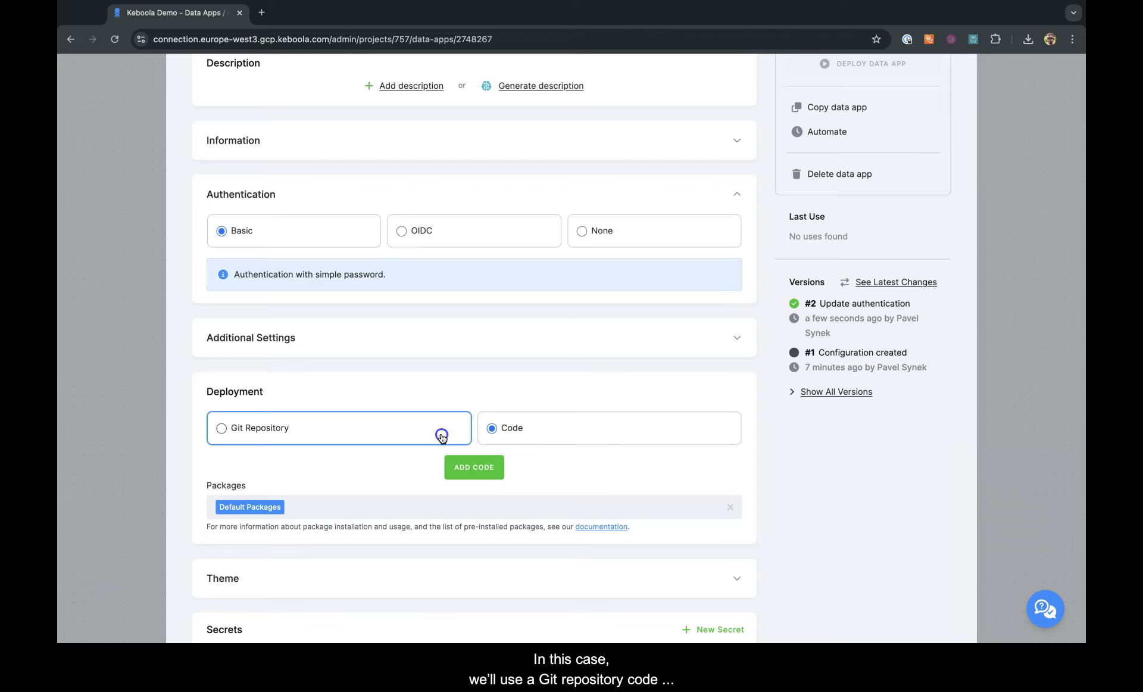
click(361, 487)
click(216, 511)
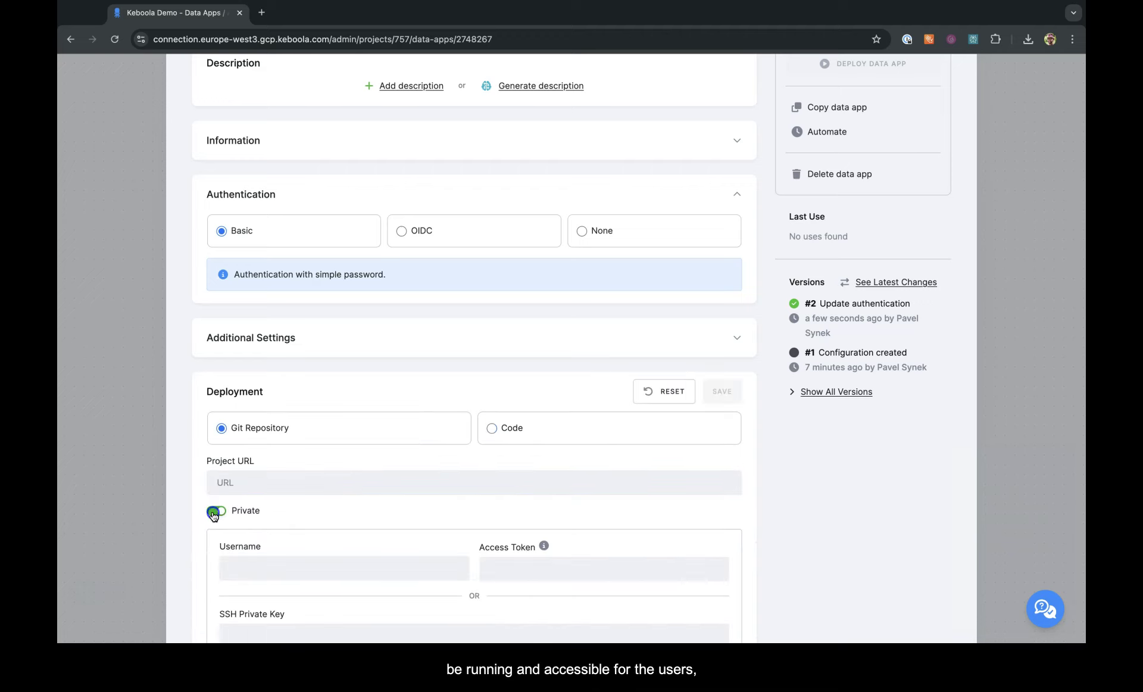
click(215, 512)
click(238, 482)
key(super+v)
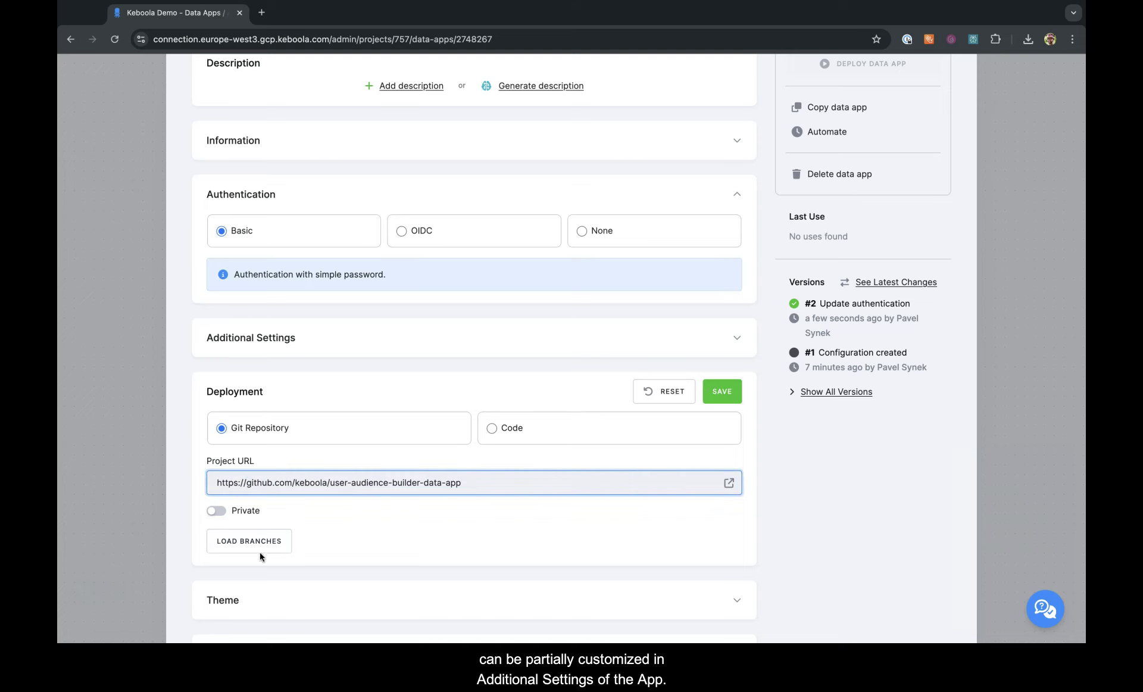
click(249, 540)
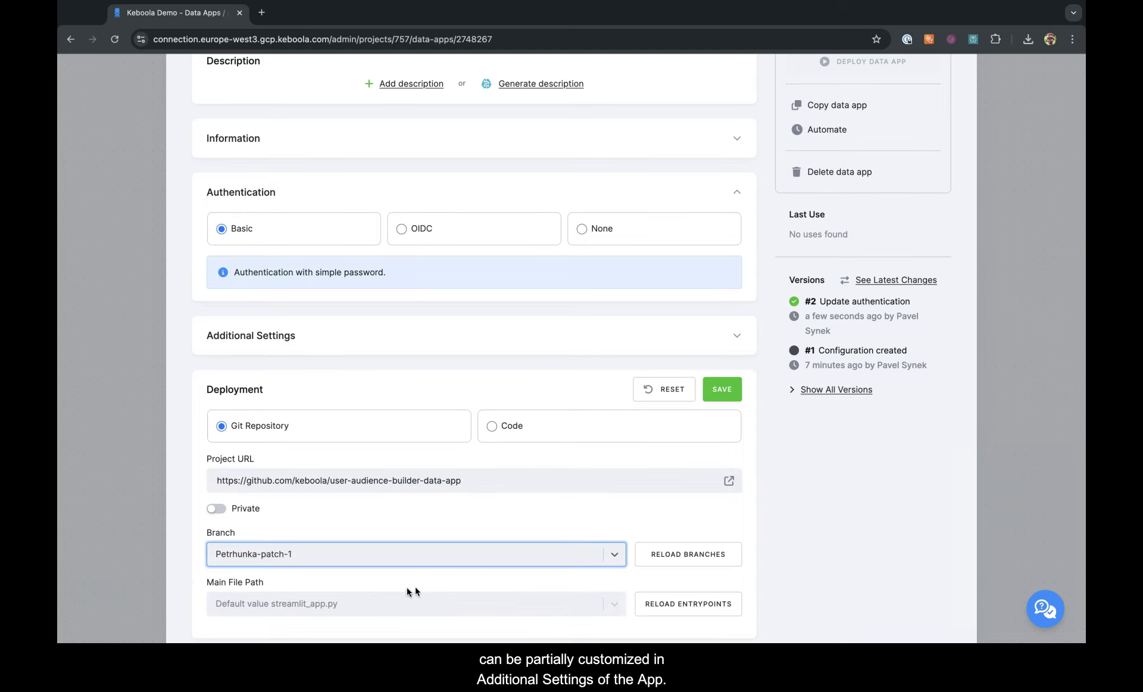
click(369, 599)
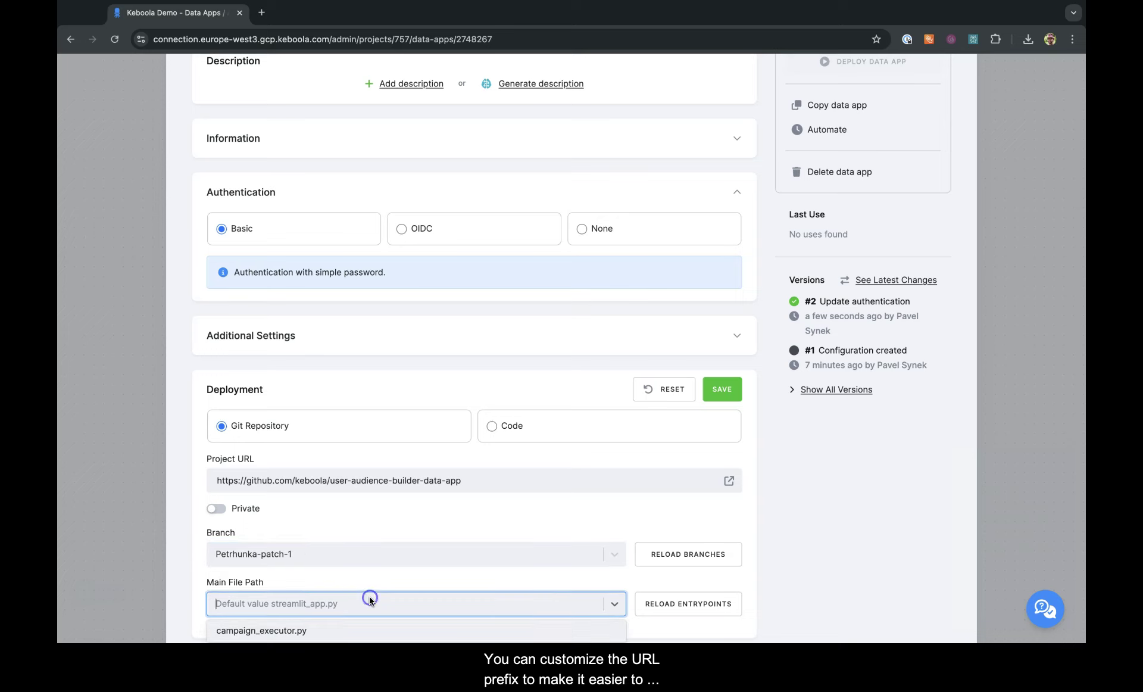
click(349, 634)
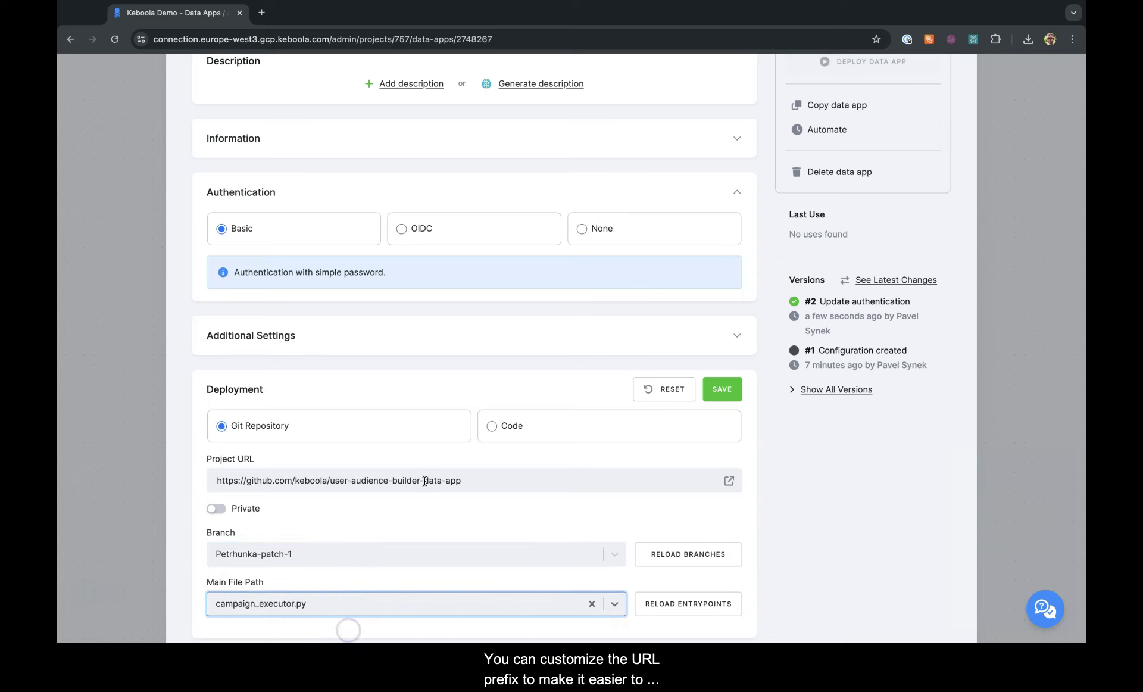
- Set the data app's URL prefix to sms-app and save both the additional settings and the deployment settings
click(426, 342)
click(433, 380)
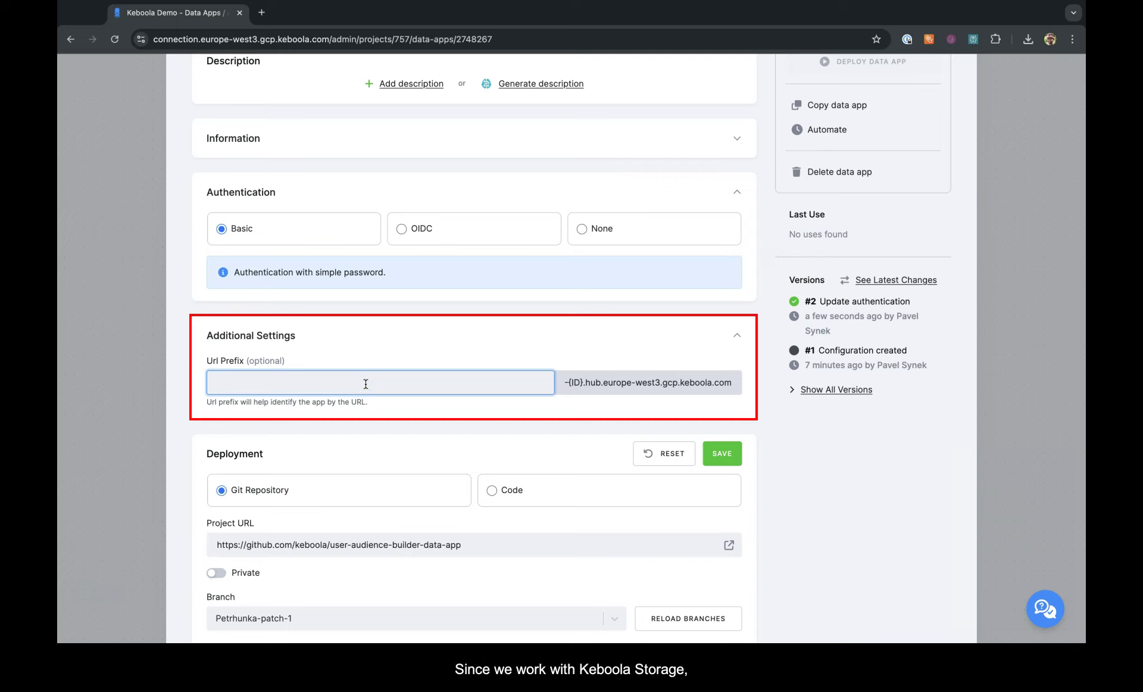
text(sms)
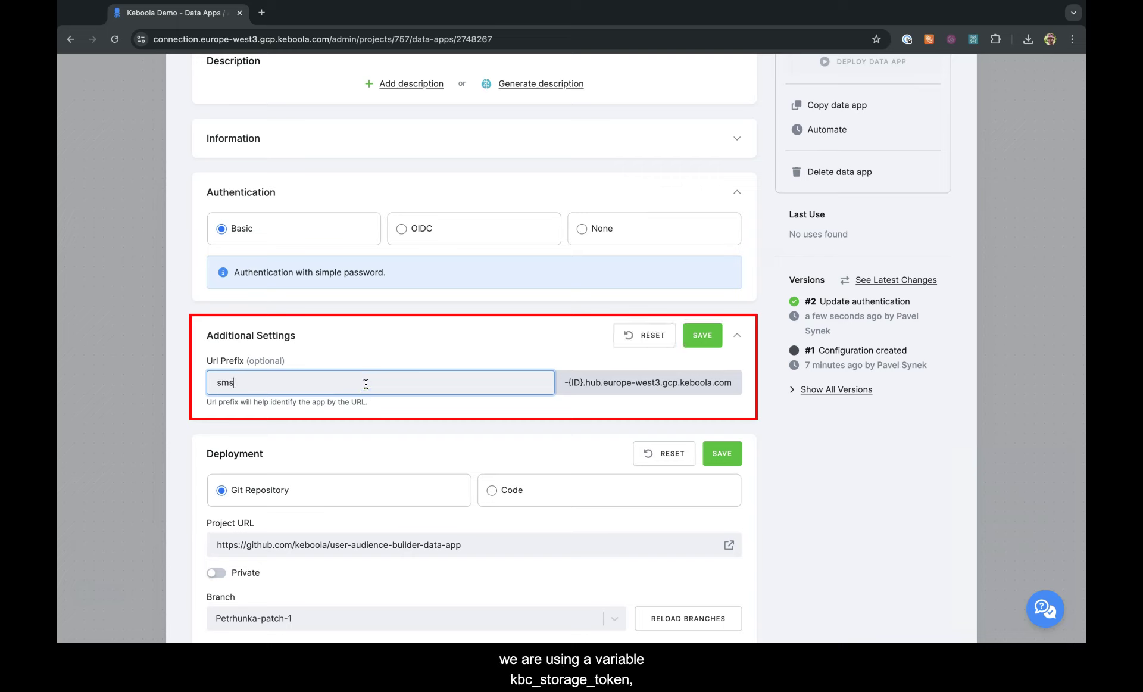
text(-app)
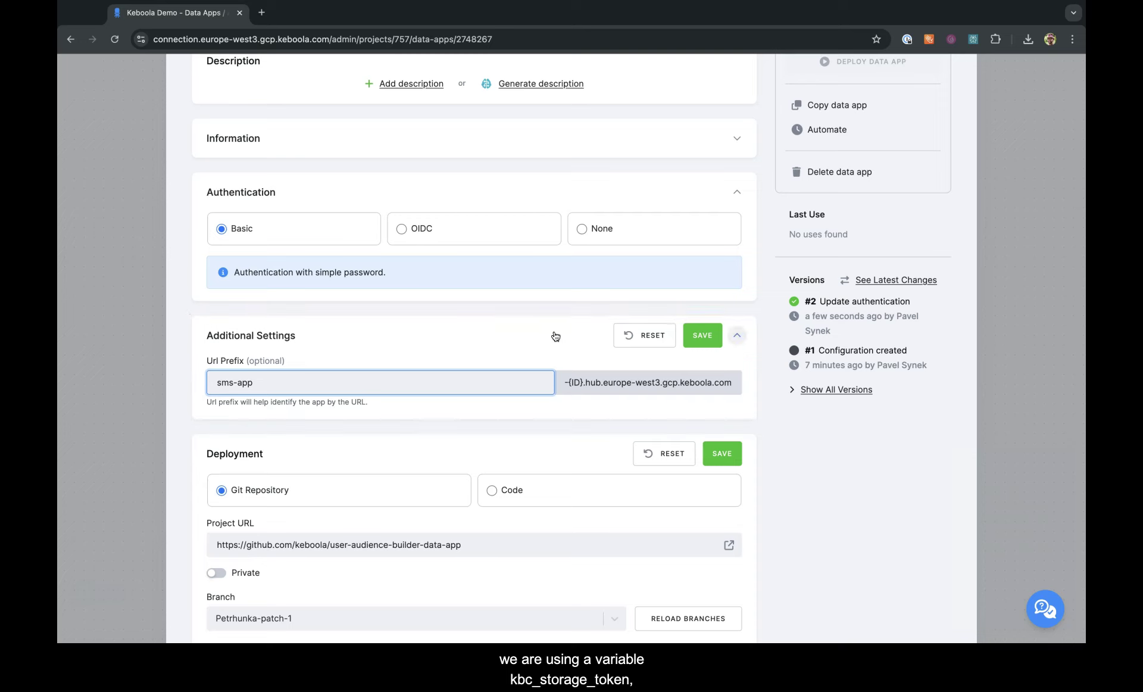
click(696, 338)
click(721, 457)
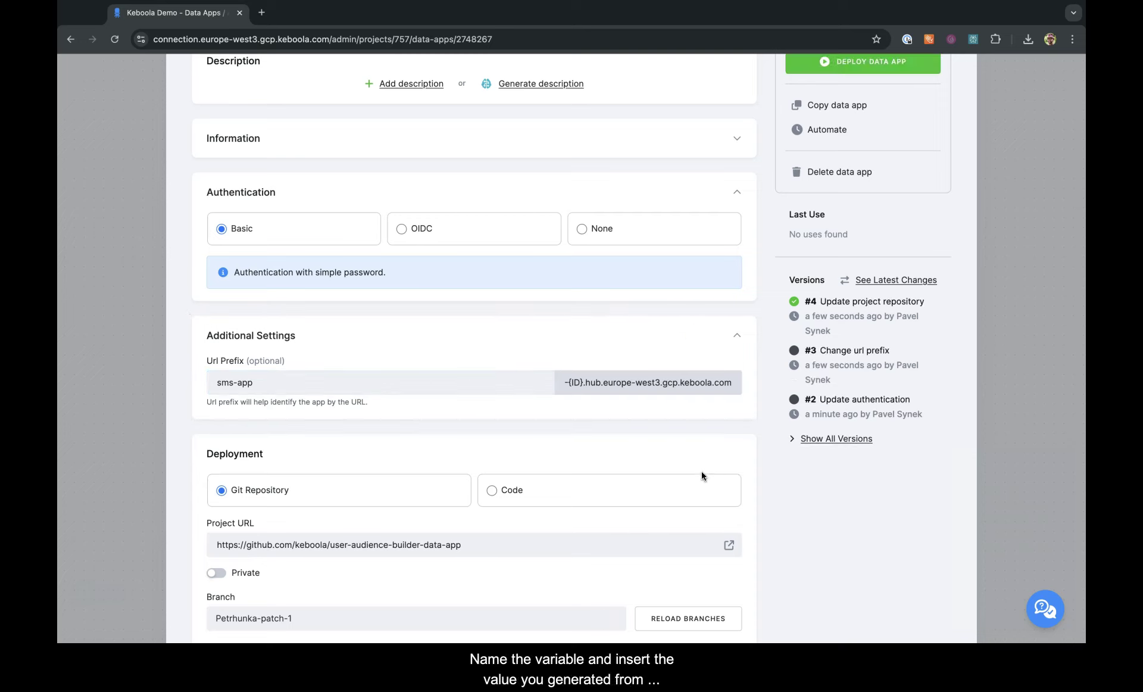
- Start a new secret for the data app with the name kbc_storage_token
scroll(702, 476, down, 5)
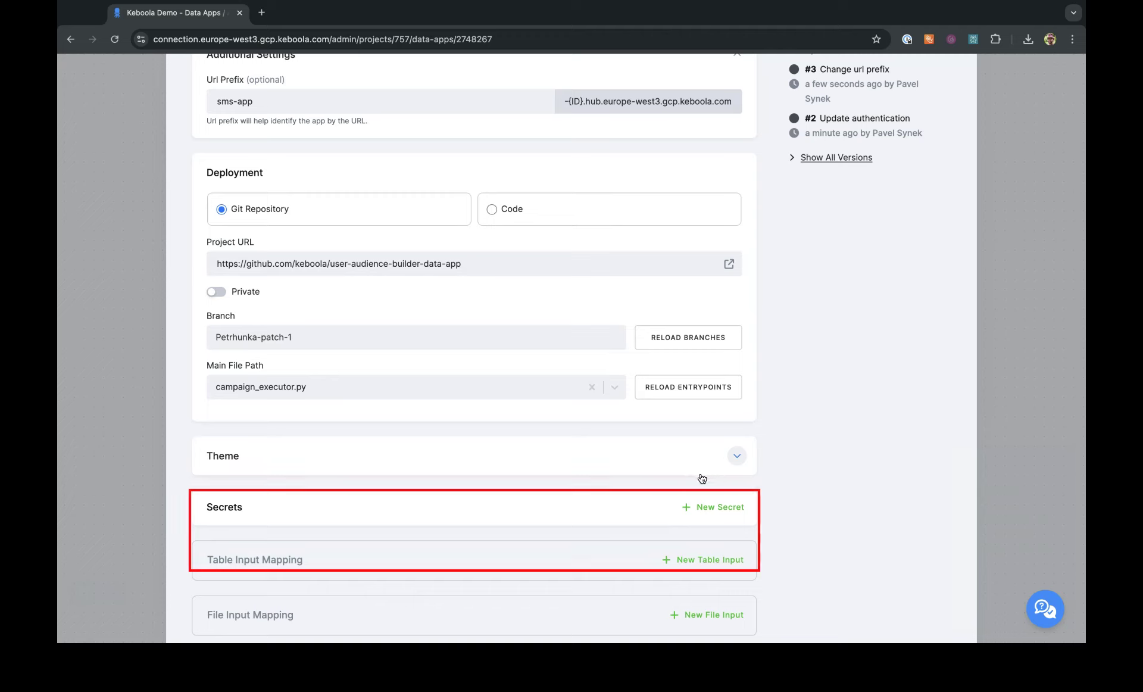
click(695, 506)
click(276, 540)
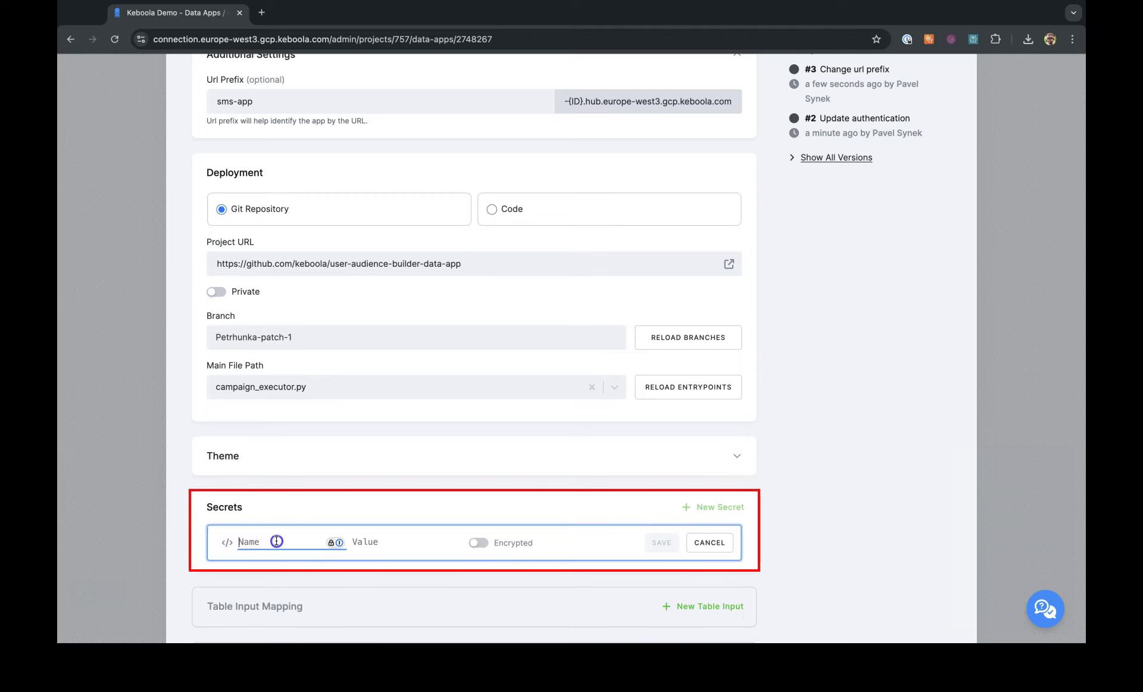
text(kbc)
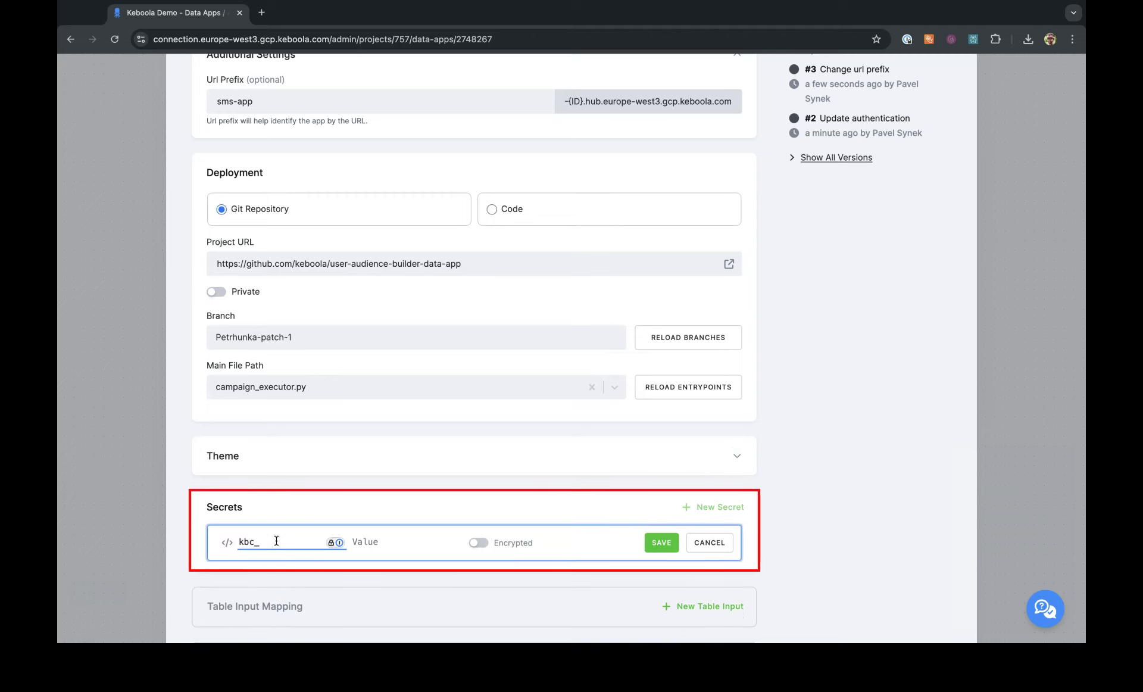
text(_store)
key(BackSpace)
text(age_token)
key(Tab)
scroll(121, 593, down, 2)
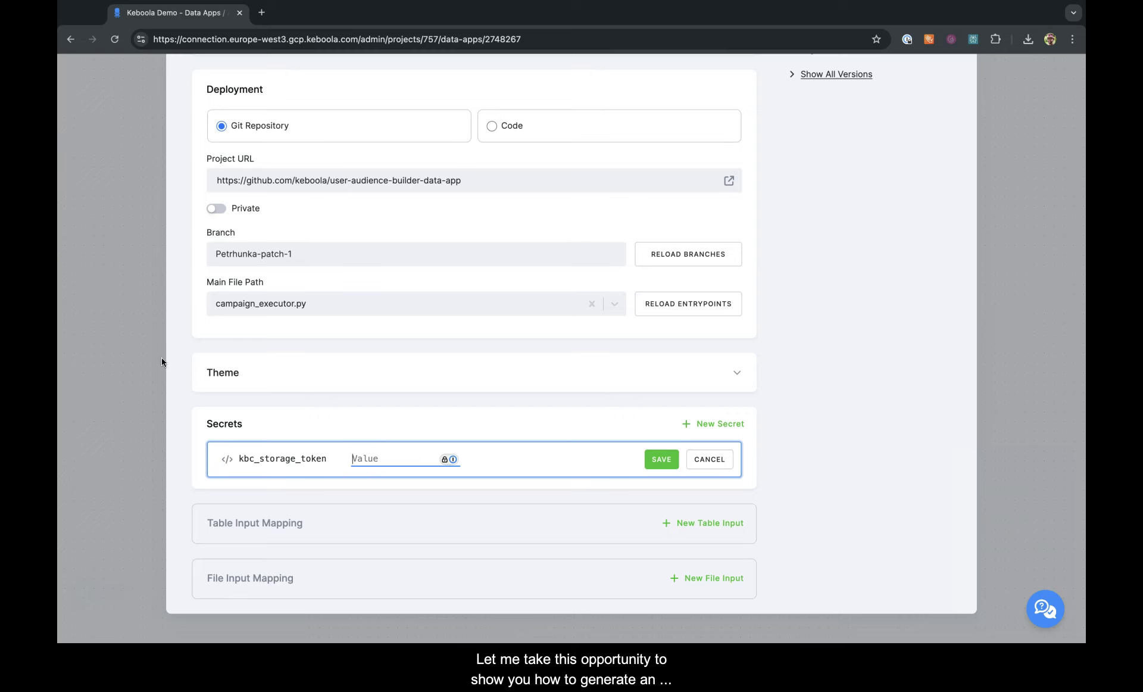
- Open the Keboola project in a new browser tab and go to the API tokens in its project settings
click(261, 12)
text(https://connection.europe-west3.gcp.keboola.com/admin/projects/757/dashboard)
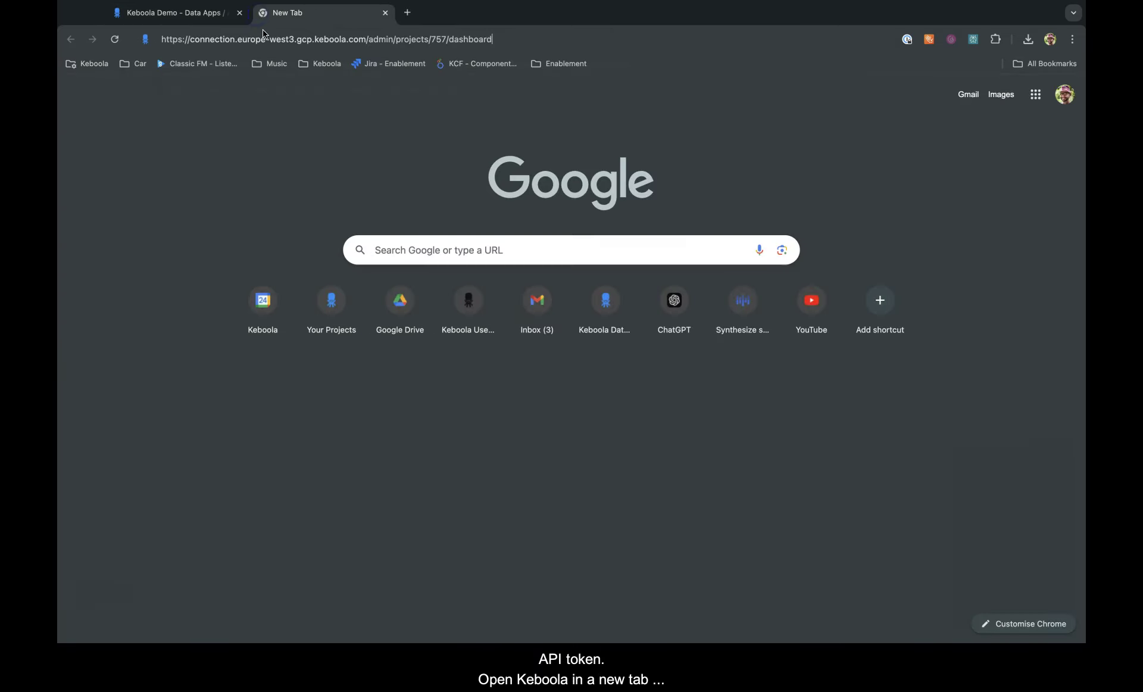
key(Return)
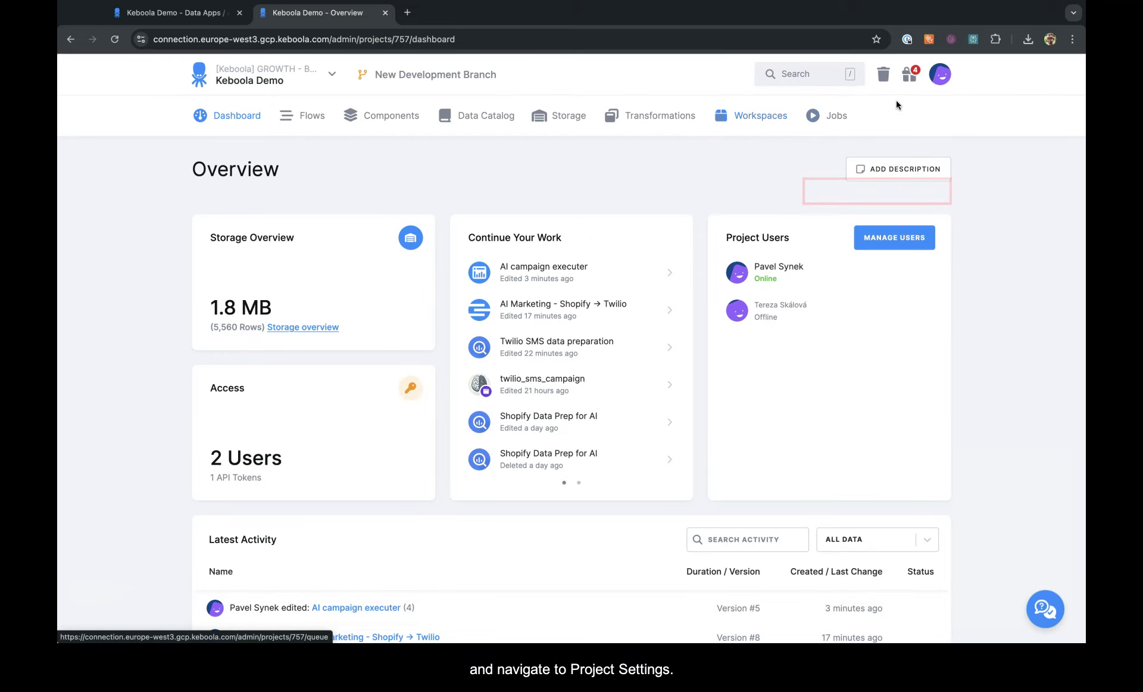
click(939, 74)
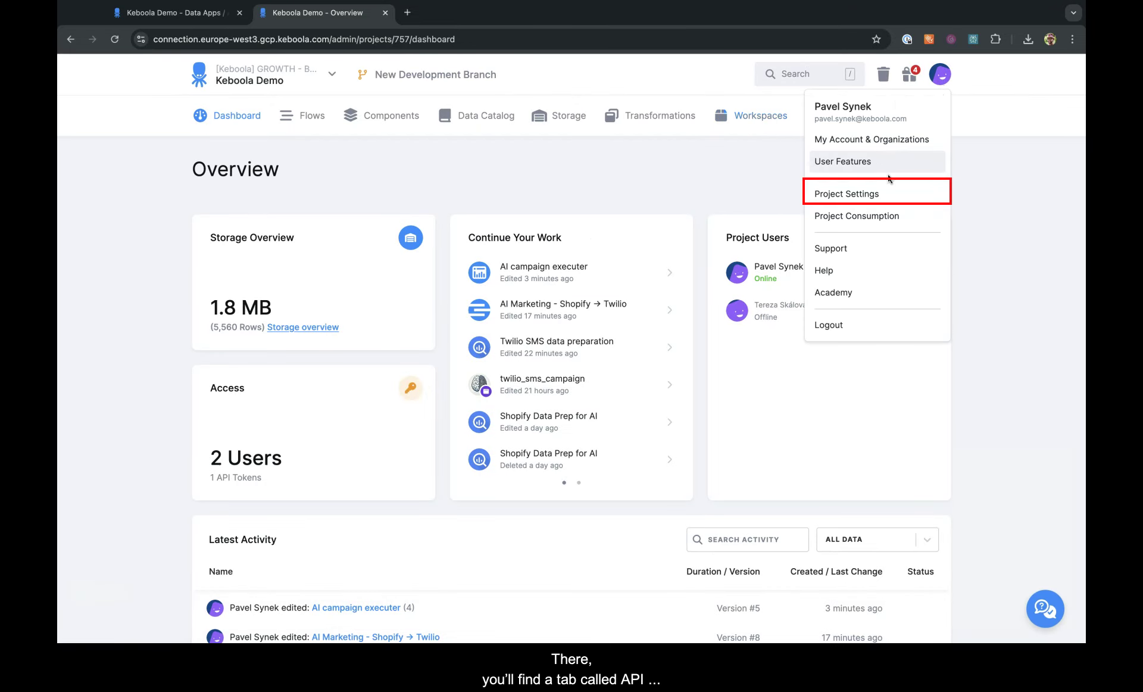
click(874, 193)
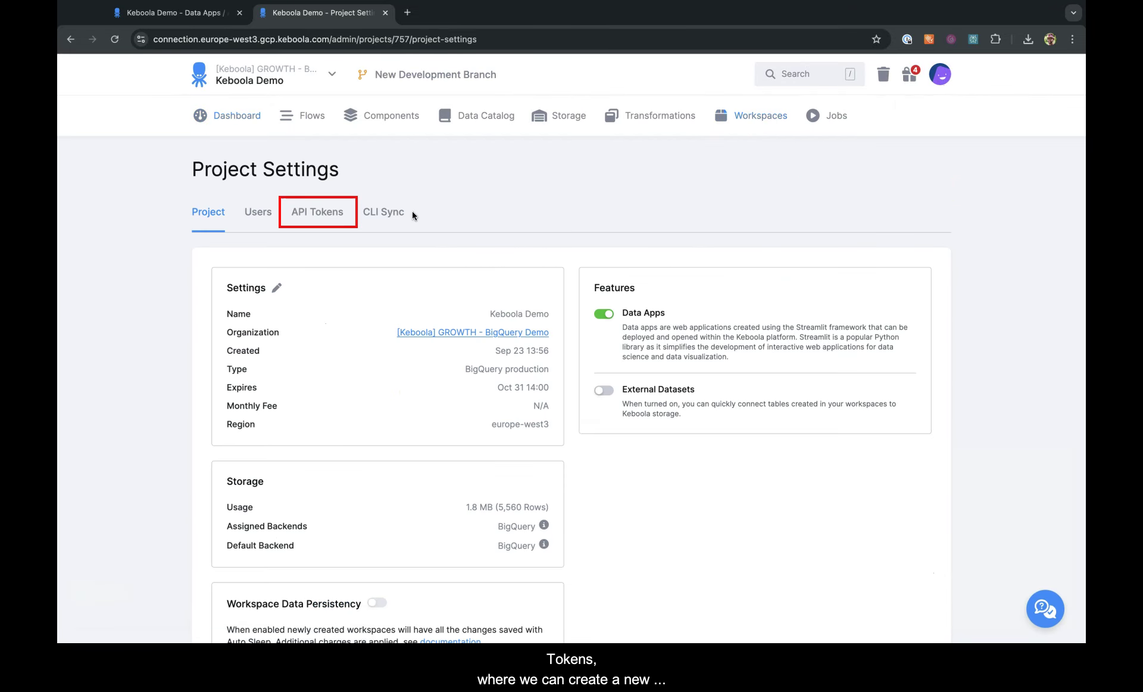
click(300, 218)
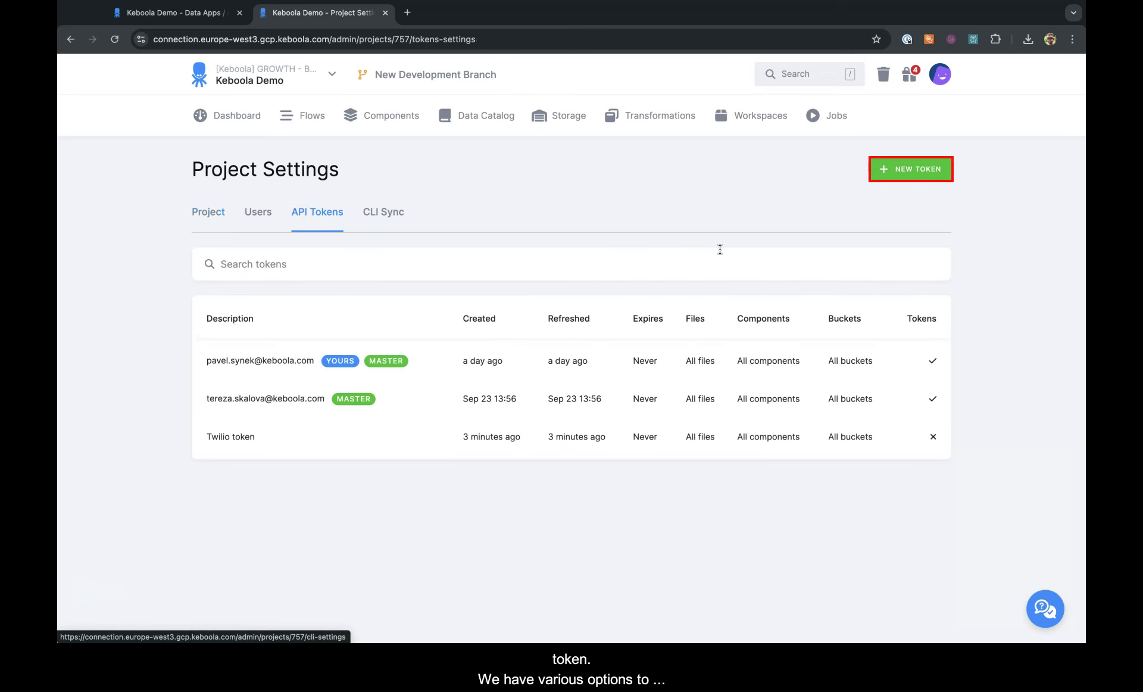
- Create an API token described as "Twilio test token" with full access to files and to components and buckets
click(903, 173)
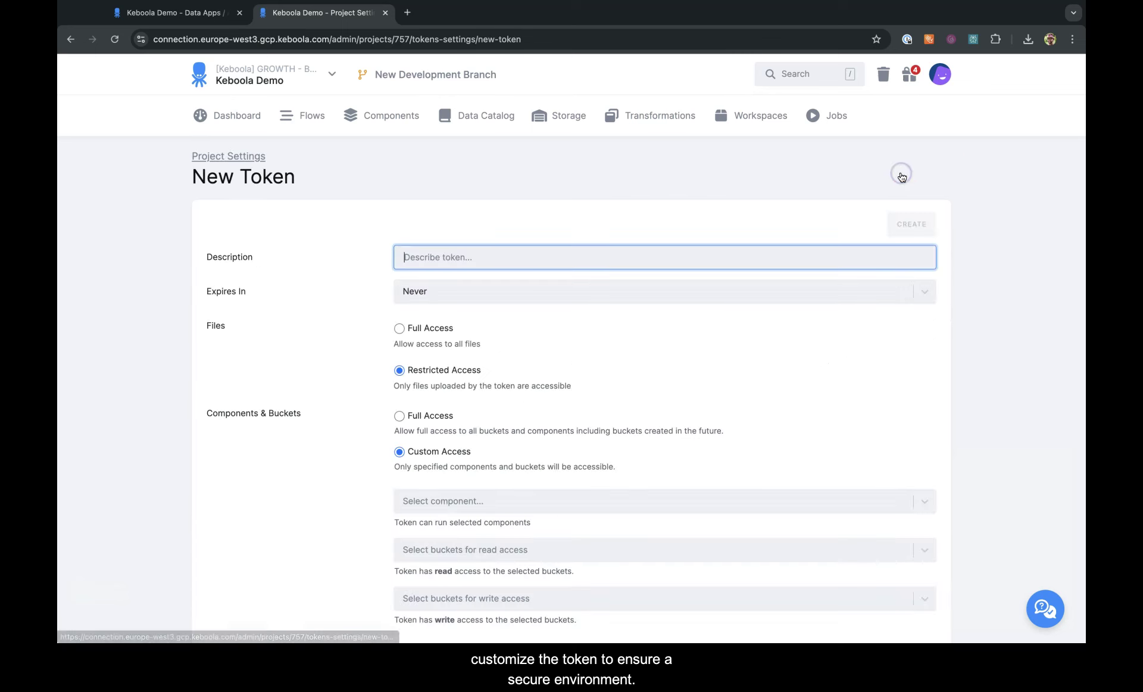
text(Twilio)
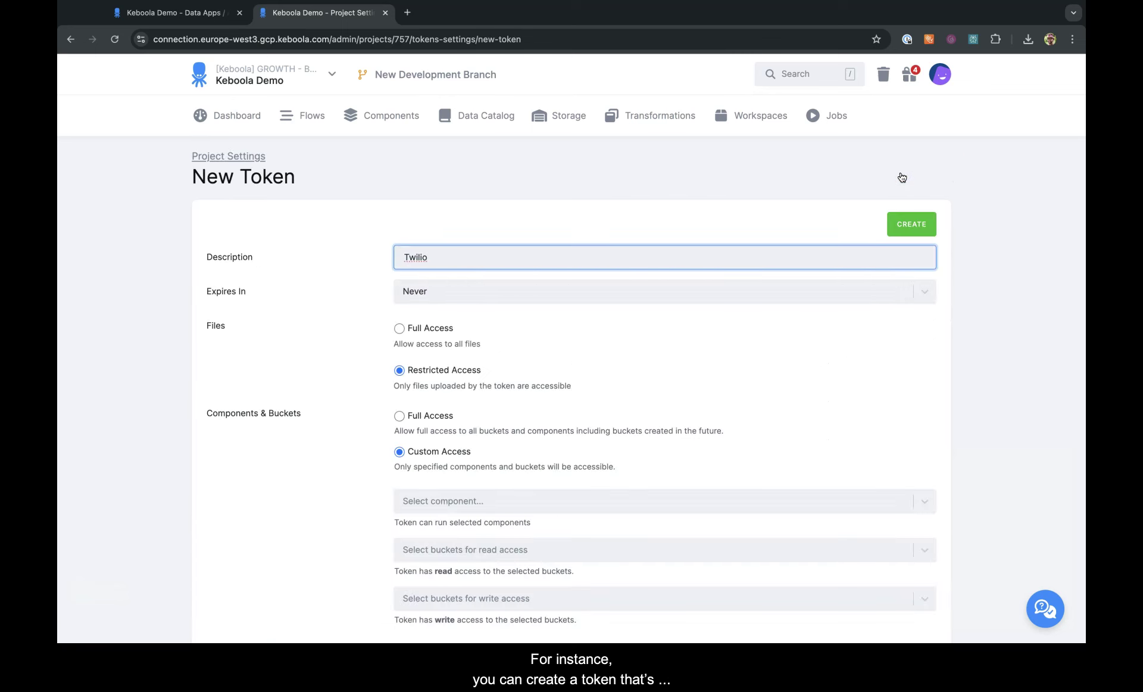
text( test to)
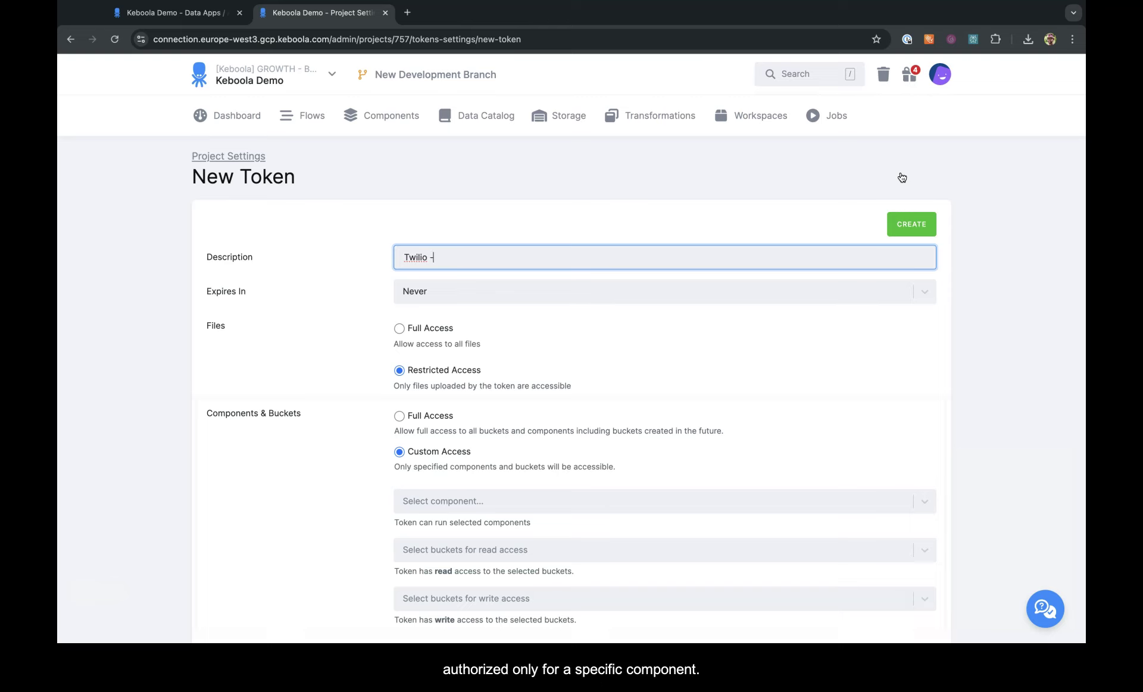
text(ken)
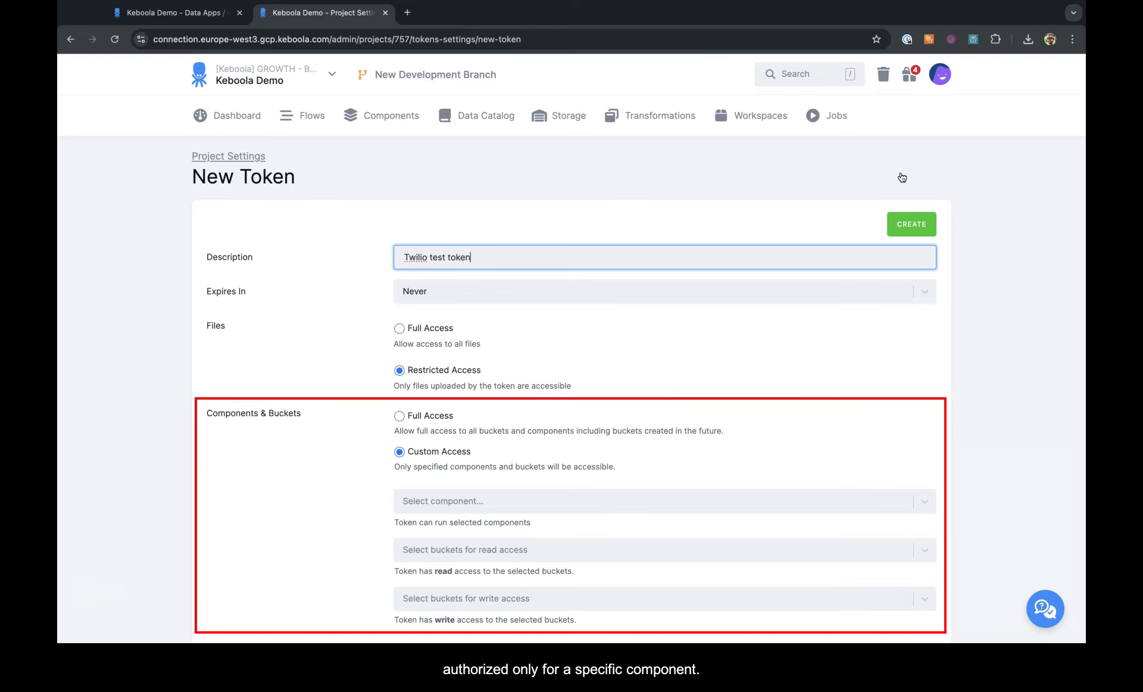
click(425, 329)
click(414, 418)
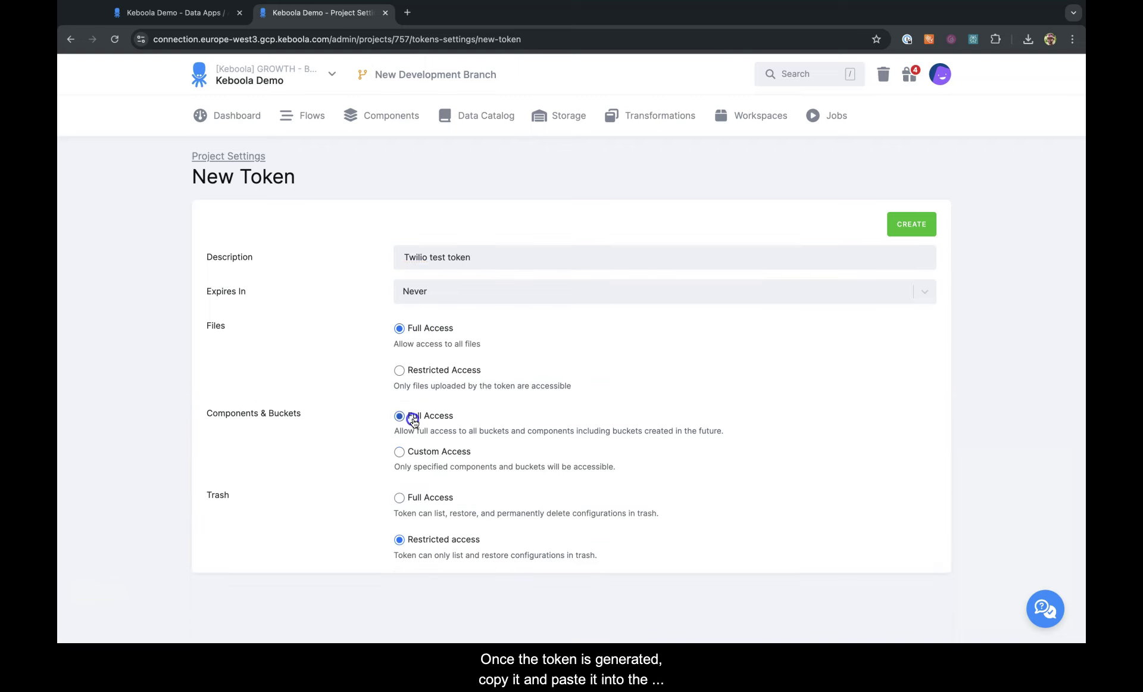
click(901, 235)
- Copy the generated API token, paste it as the value of the kbc_storage_token secret in the data app and save
click(697, 271)
click(191, 17)
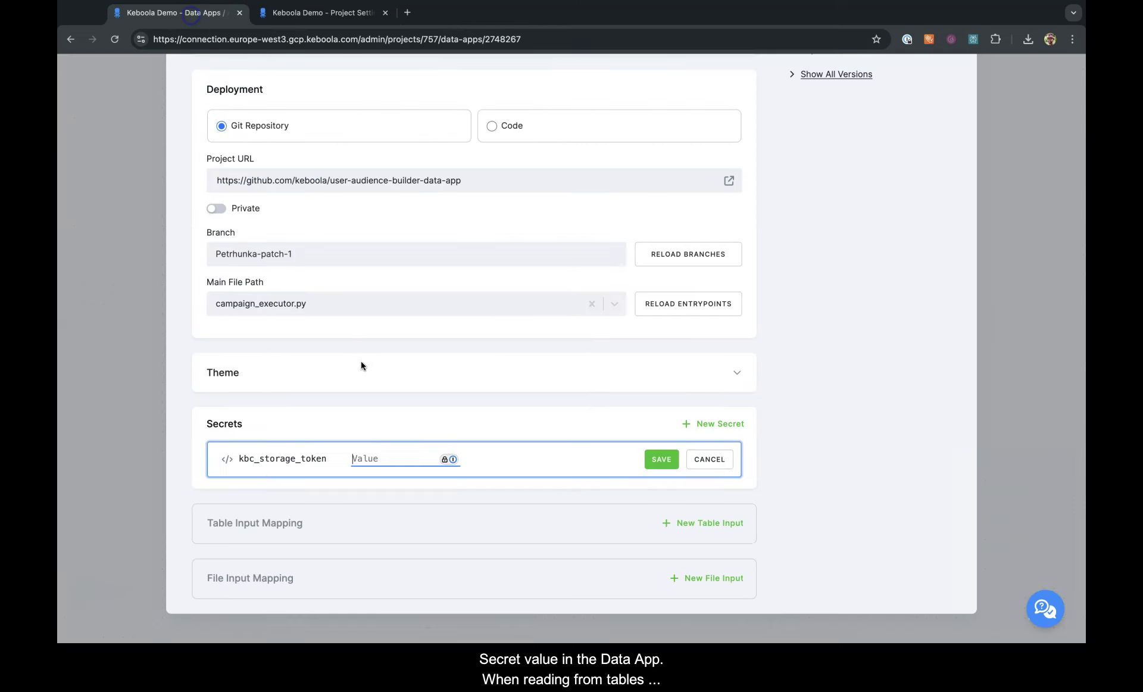
key(ctrl+v)
click(662, 465)
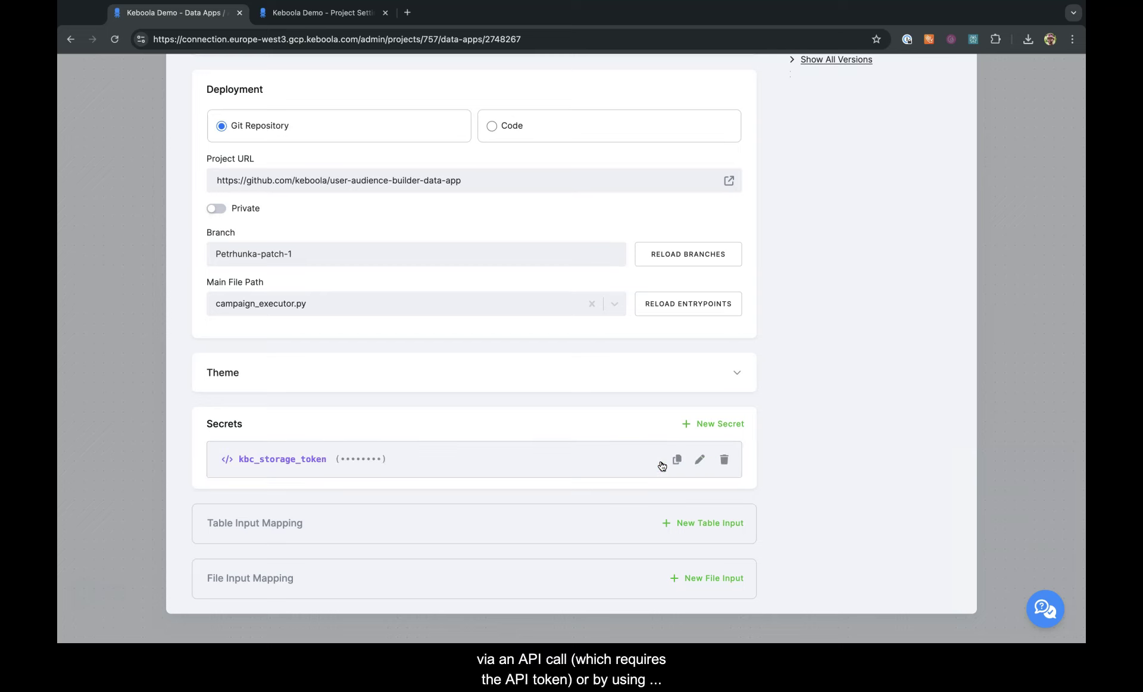
- Start a new table input for the data app and deploy the app with the XSmall backend and 1 hour auto sleep timeout
click(690, 519)
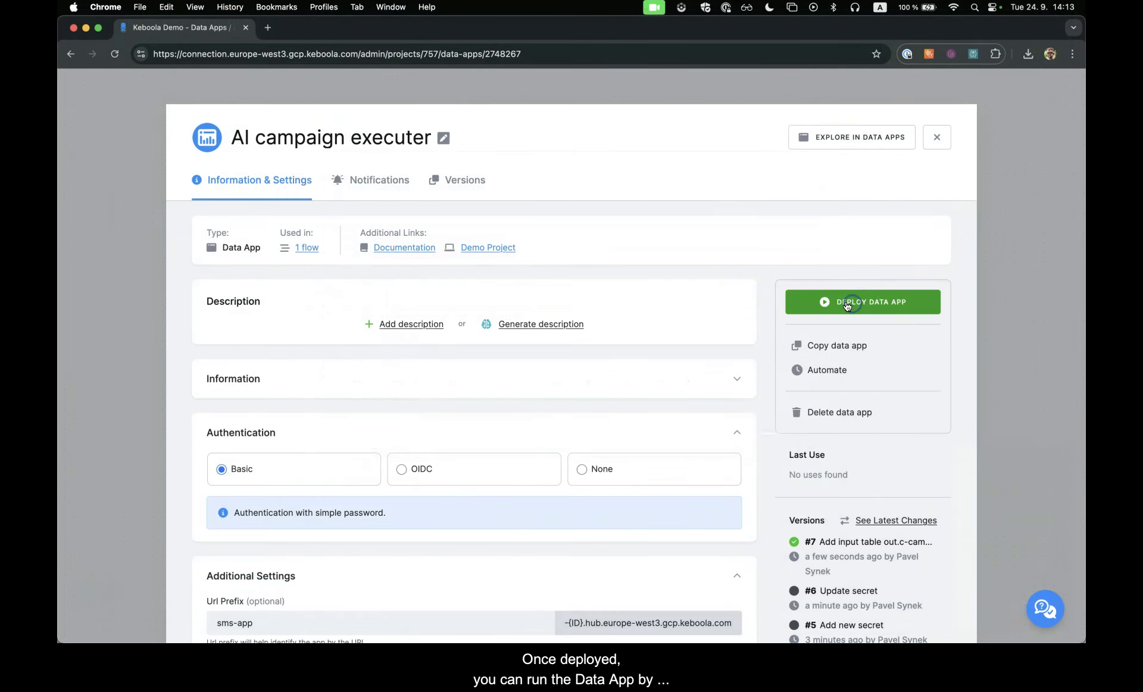
click(848, 303)
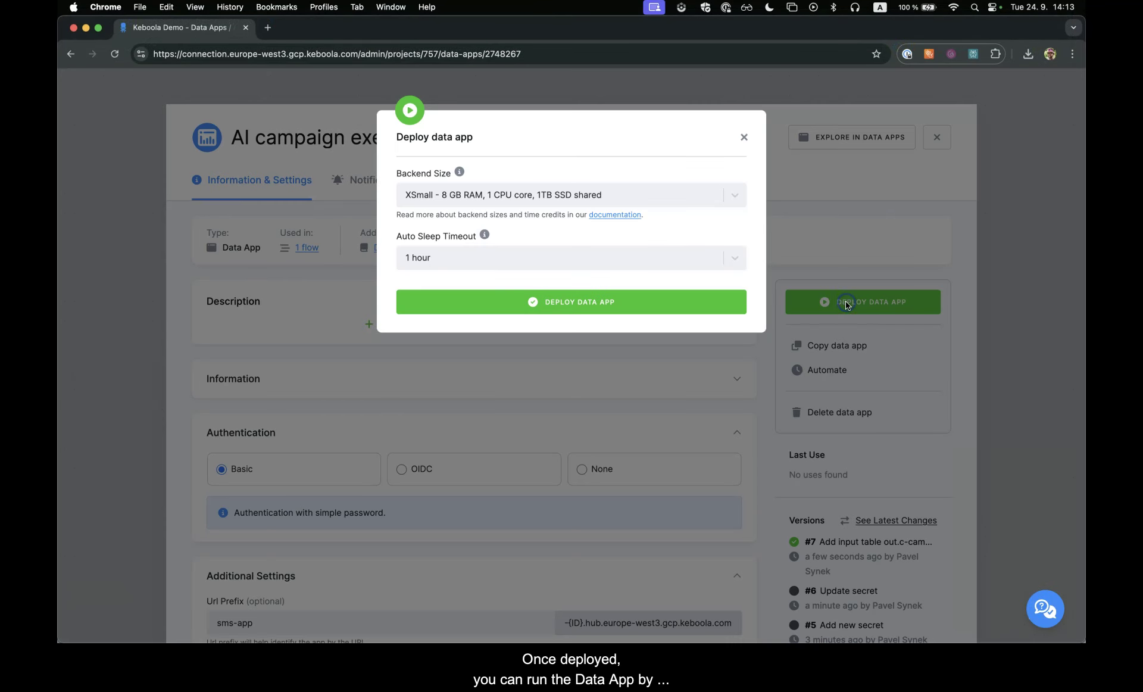
click(687, 310)
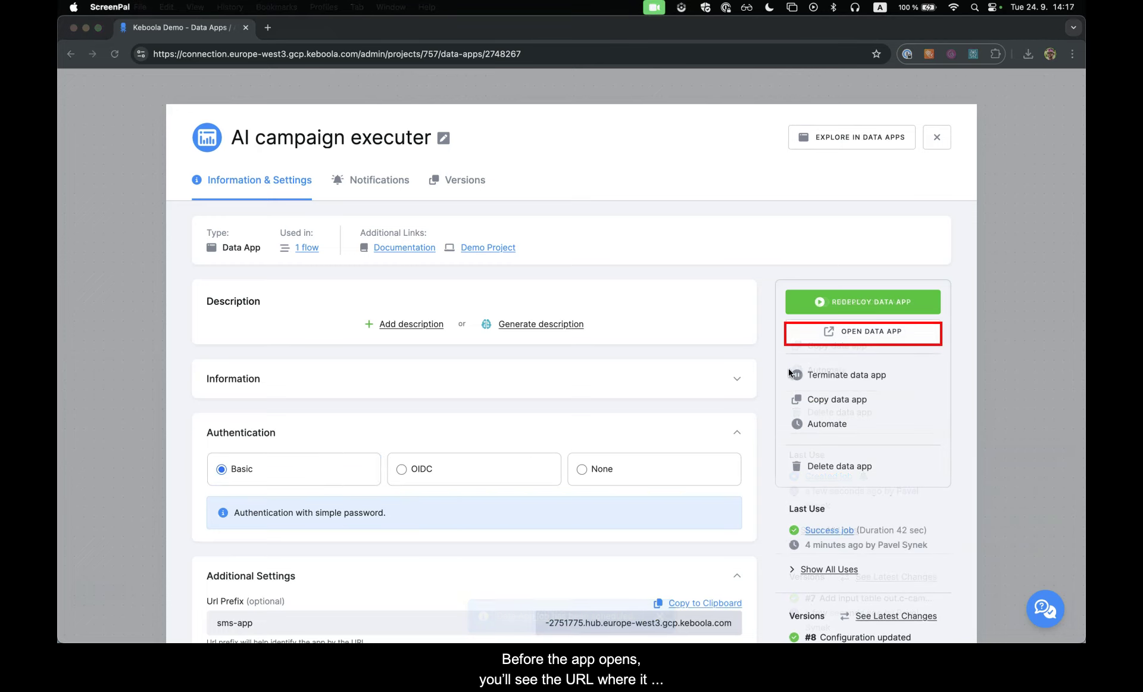
- Open the deployed data app from its credentials and log in with the app password copied there
click(850, 336)
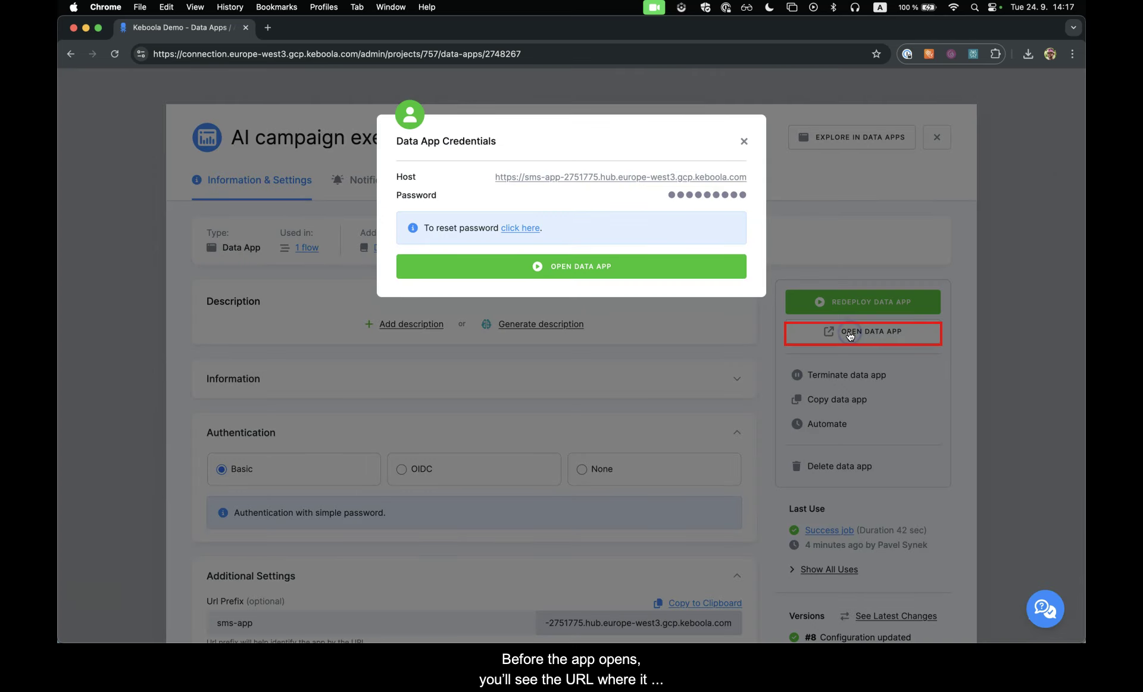
click(716, 195)
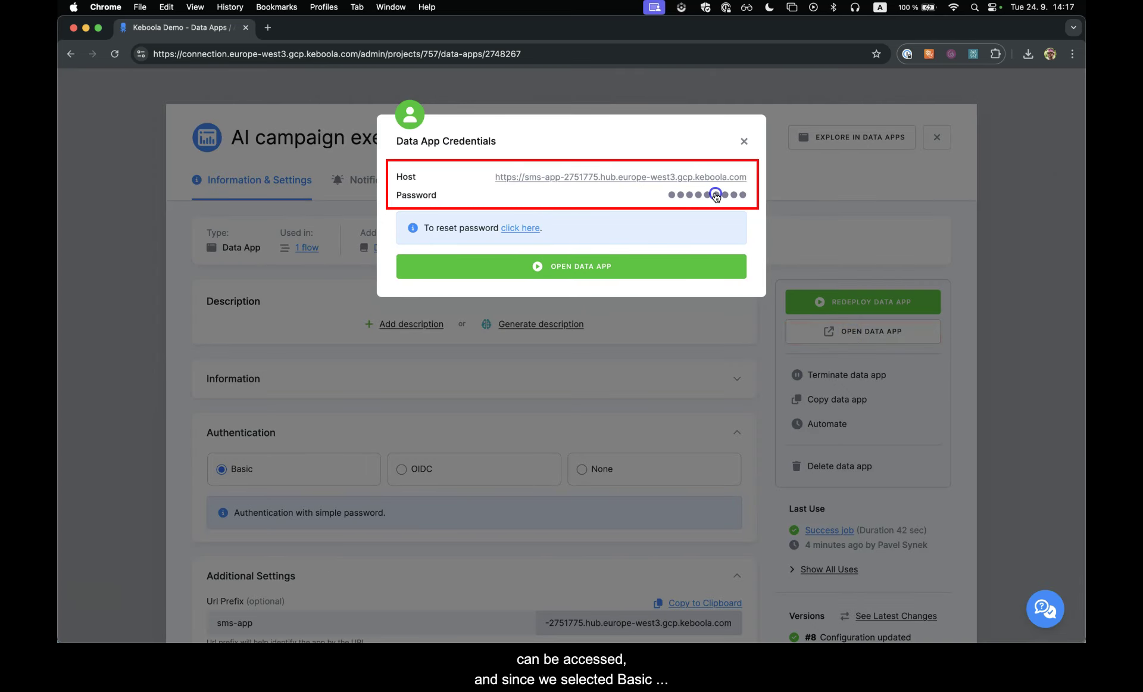
click(635, 277)
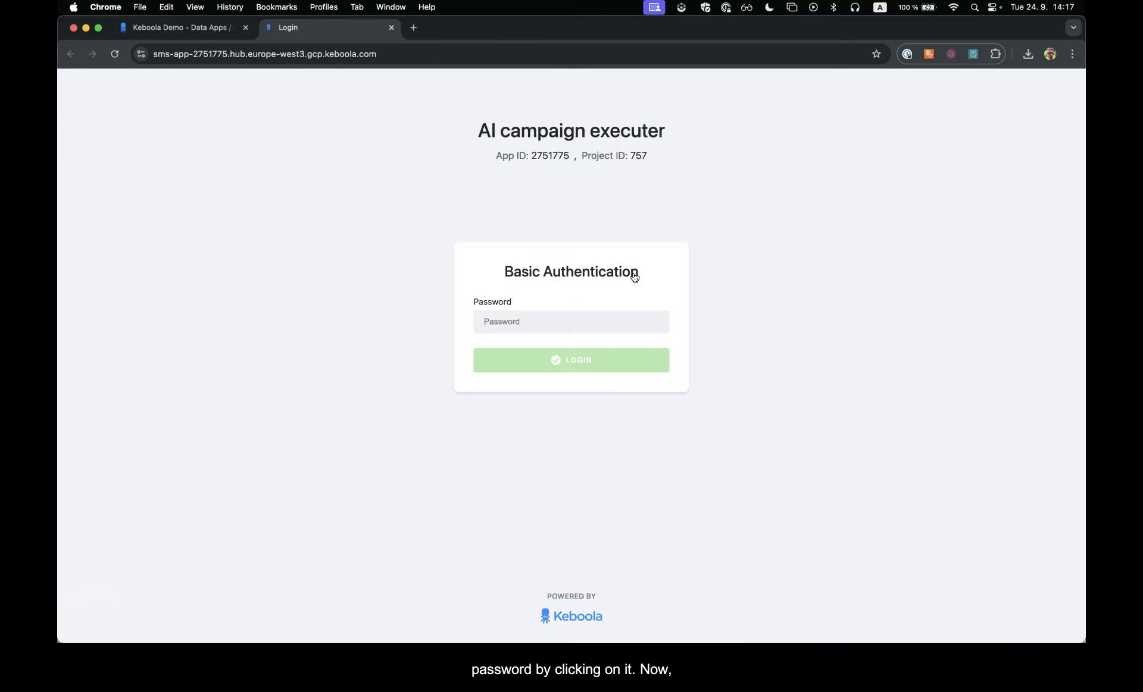
click(588, 319)
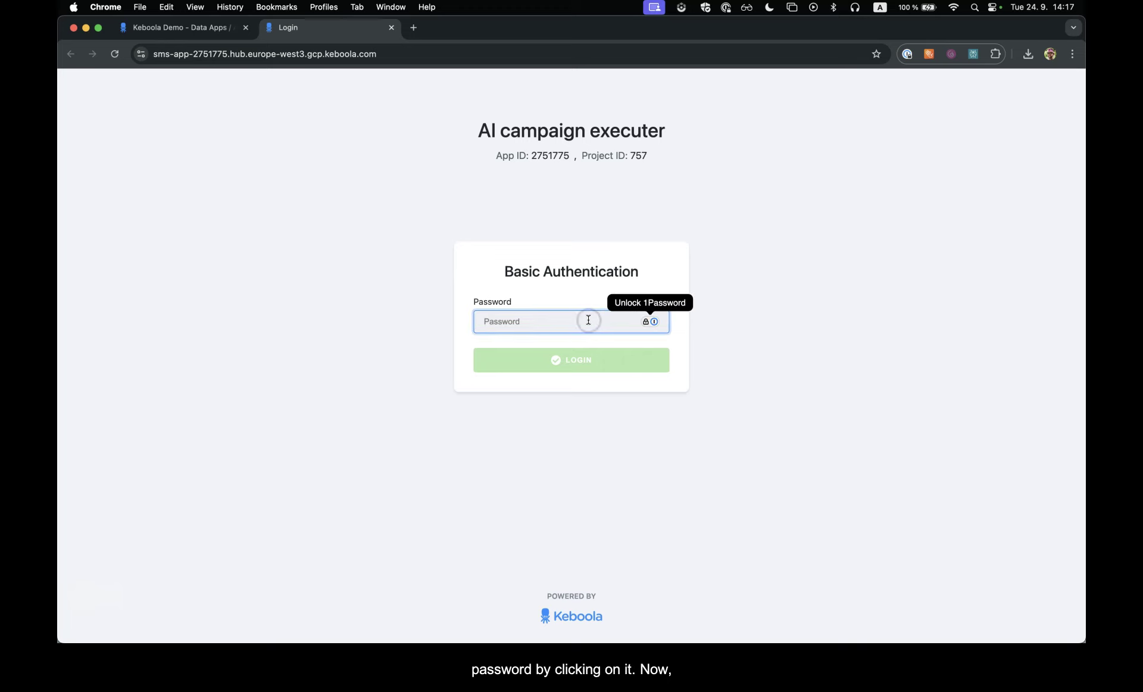
key(super+v)
click(581, 356)
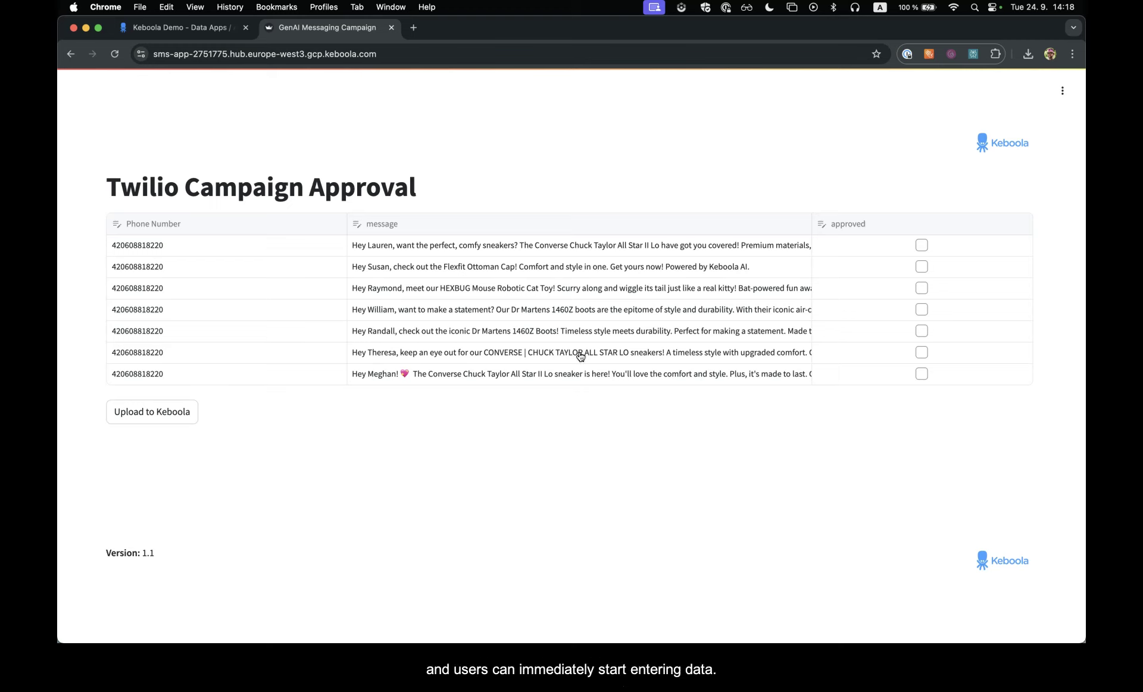
- Approve the first two SMS messages in the Twilio Campaign Approval table and upload the result to Keboola
click(921, 244)
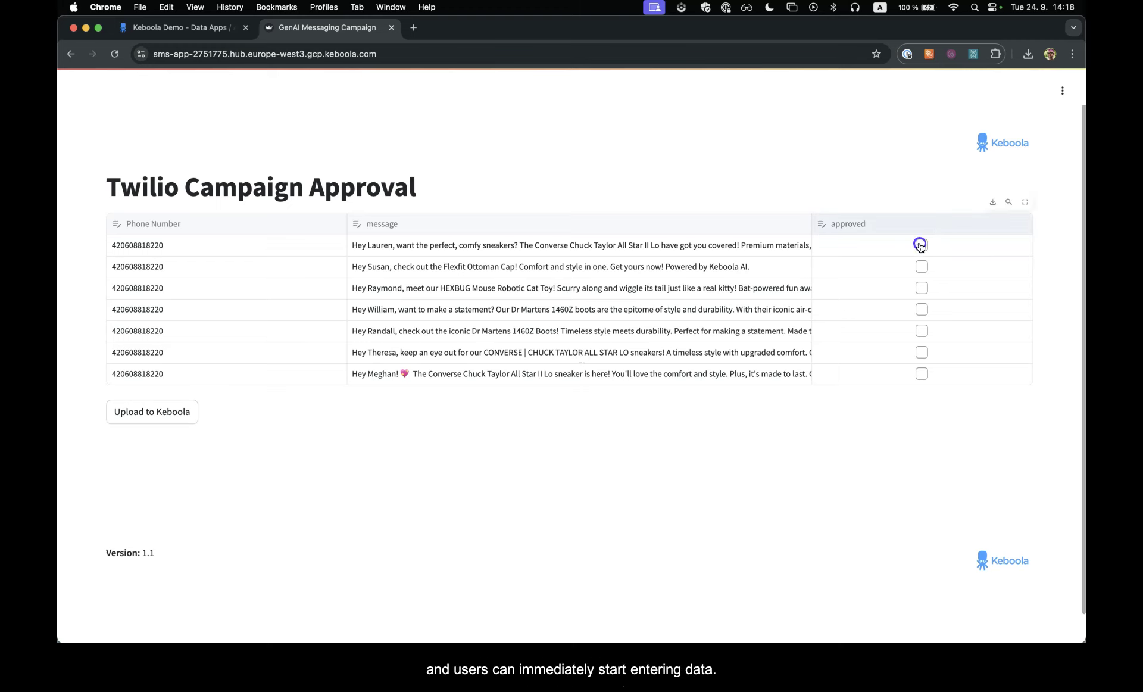
click(923, 266)
click(172, 415)
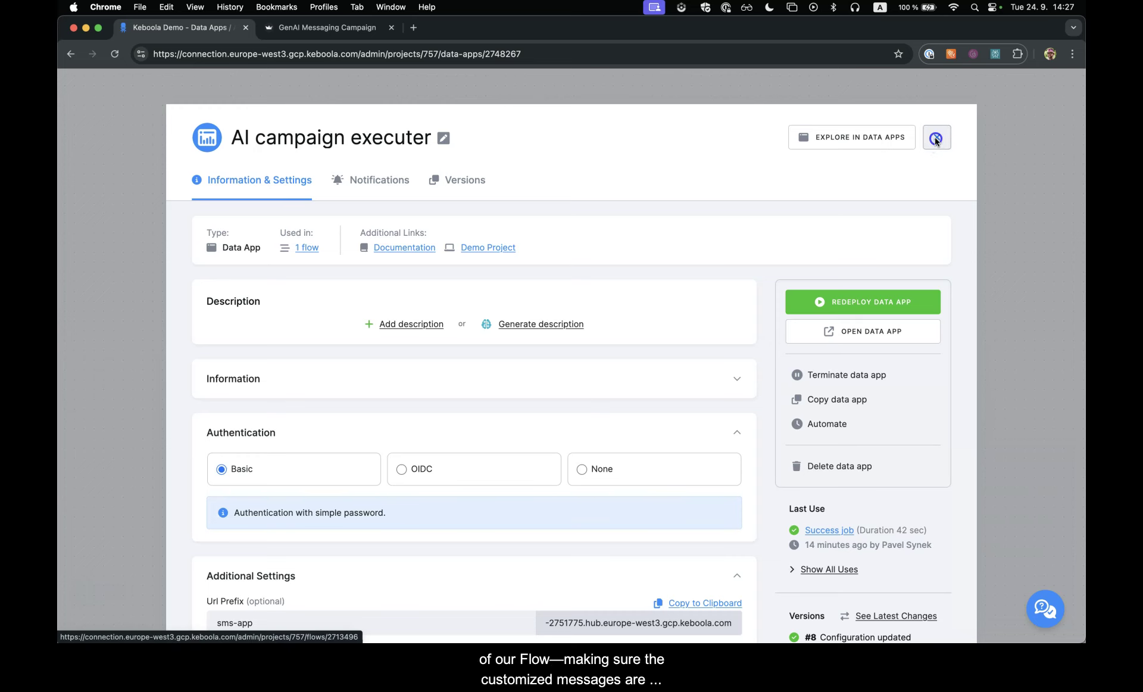
- Return to the flow and add the Twilio data destination component as a new step after AI campaign executer
click(935, 139)
scroll(812, 342, down, 3)
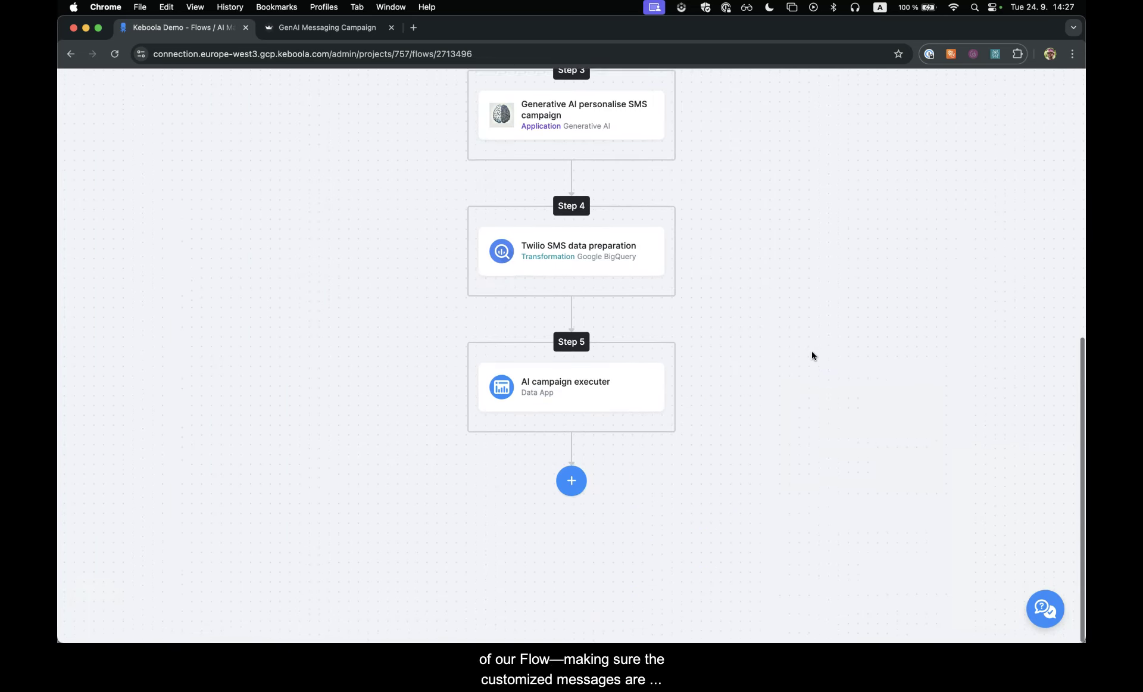
click(571, 481)
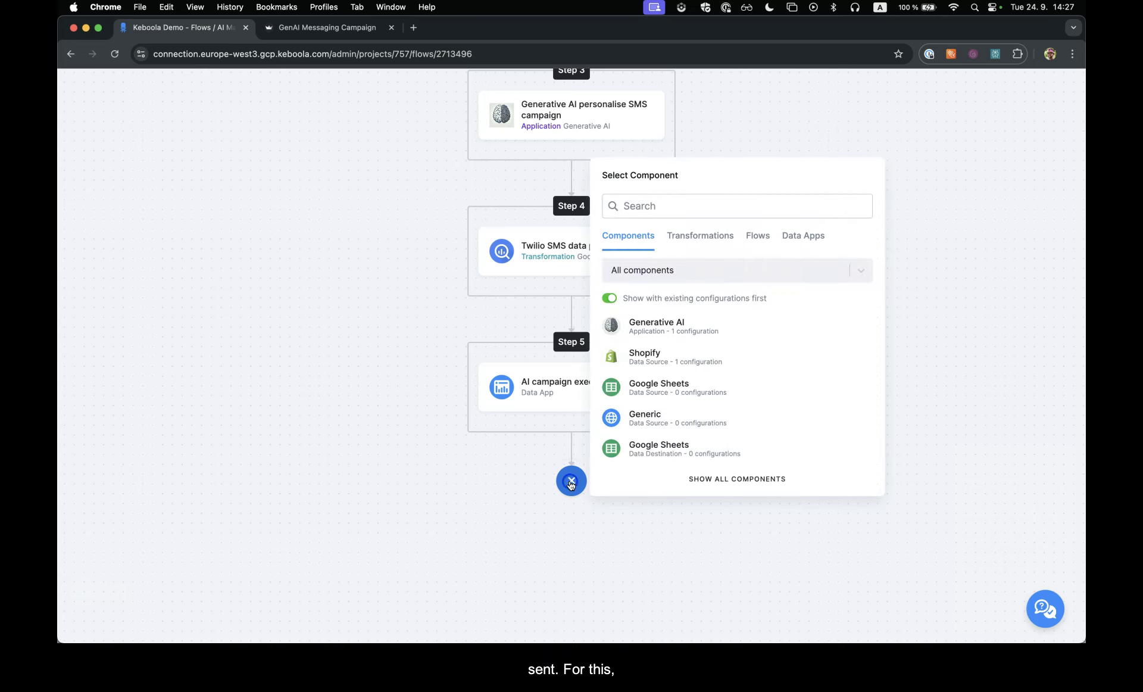
click(686, 205)
text(twi)
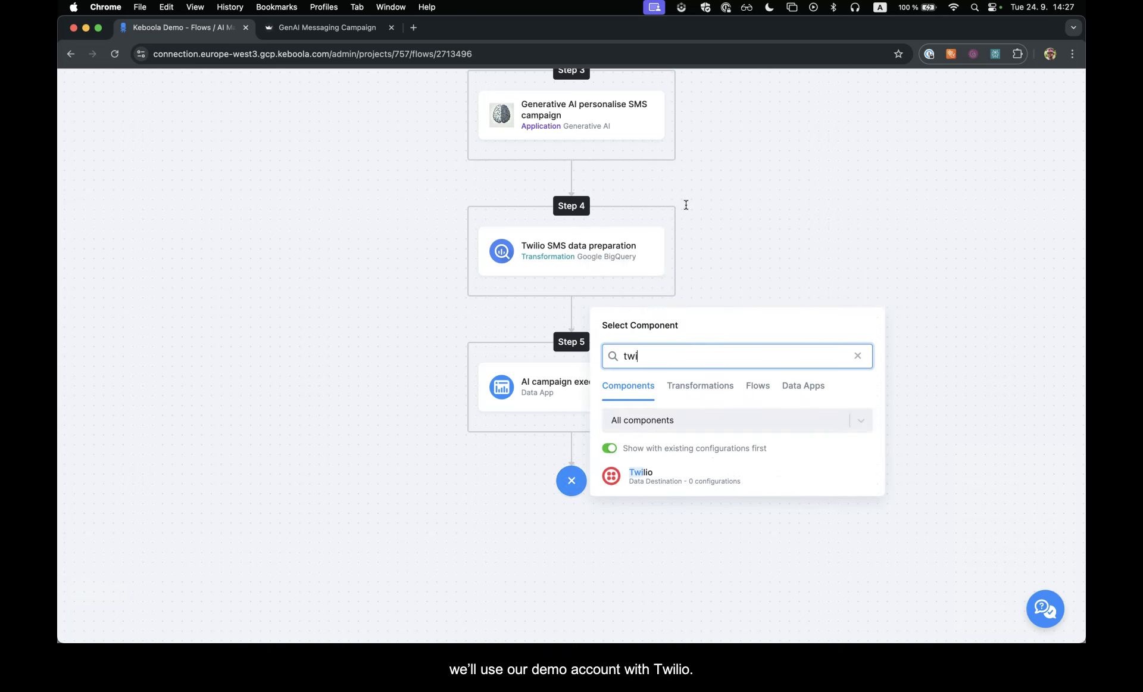
click(673, 481)
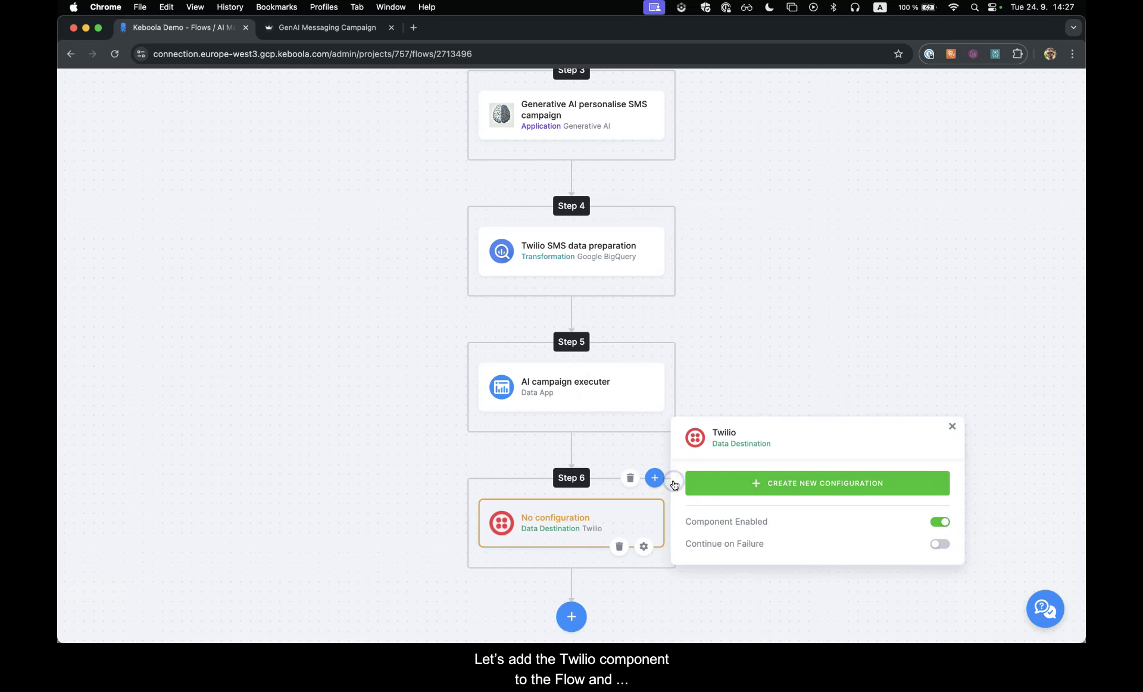
- Create a new configuration for the Twilio component named Twilio campaign sender
click(754, 493)
click(587, 341)
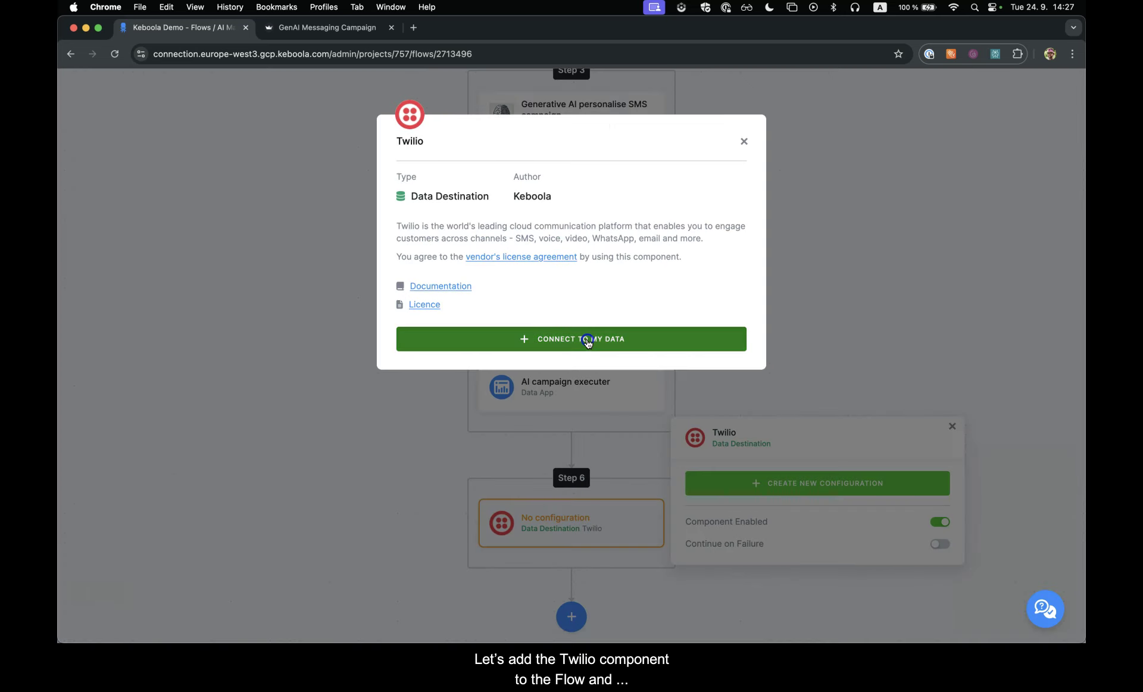
key(super+a)
text(Twilio campaign sender)
click(569, 303)
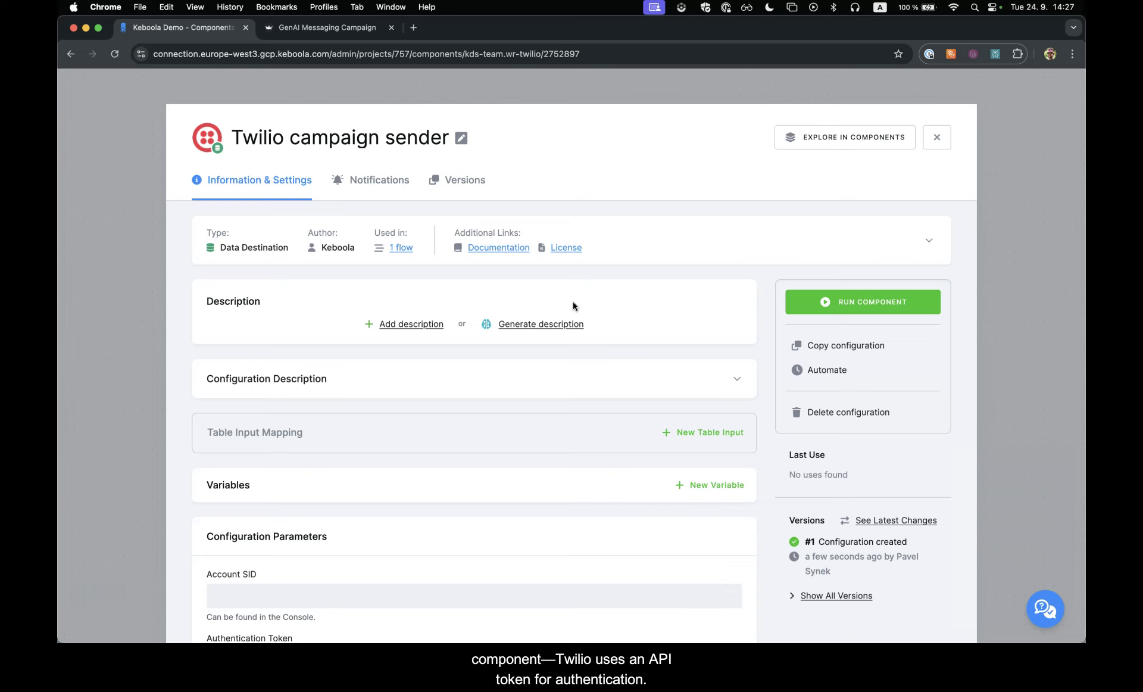
- Fill in the Twilio Account SID, Authentication Token and Messaging Service SID in the configuration parameters and save them
scroll(572, 303, down, 5)
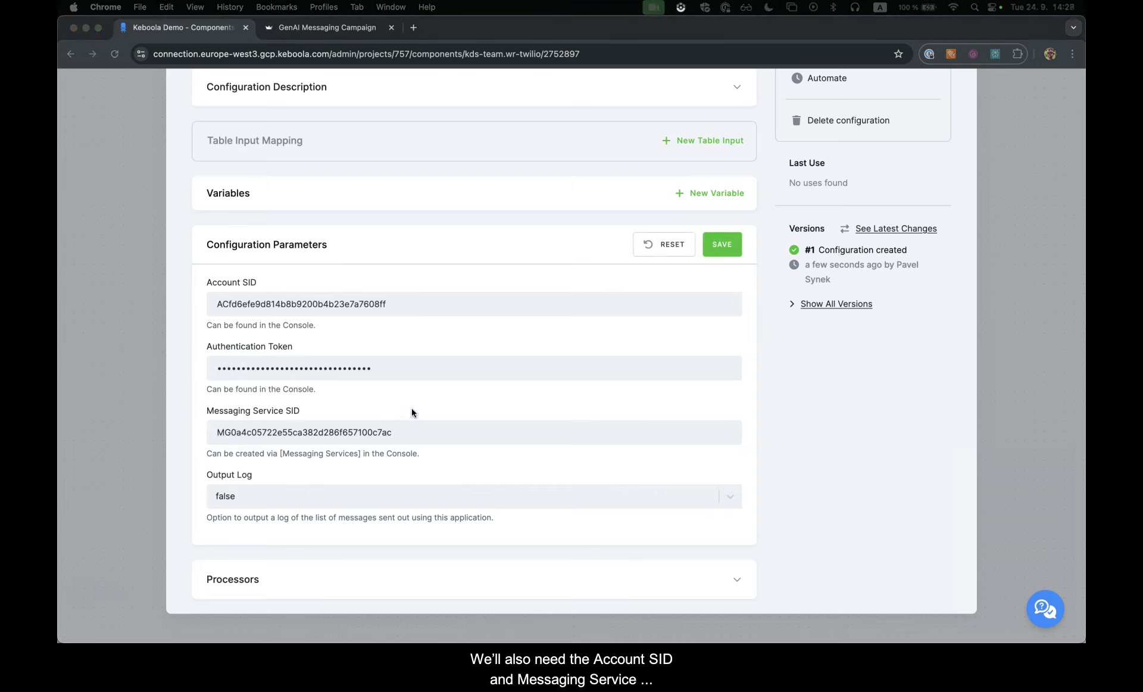
click(722, 246)
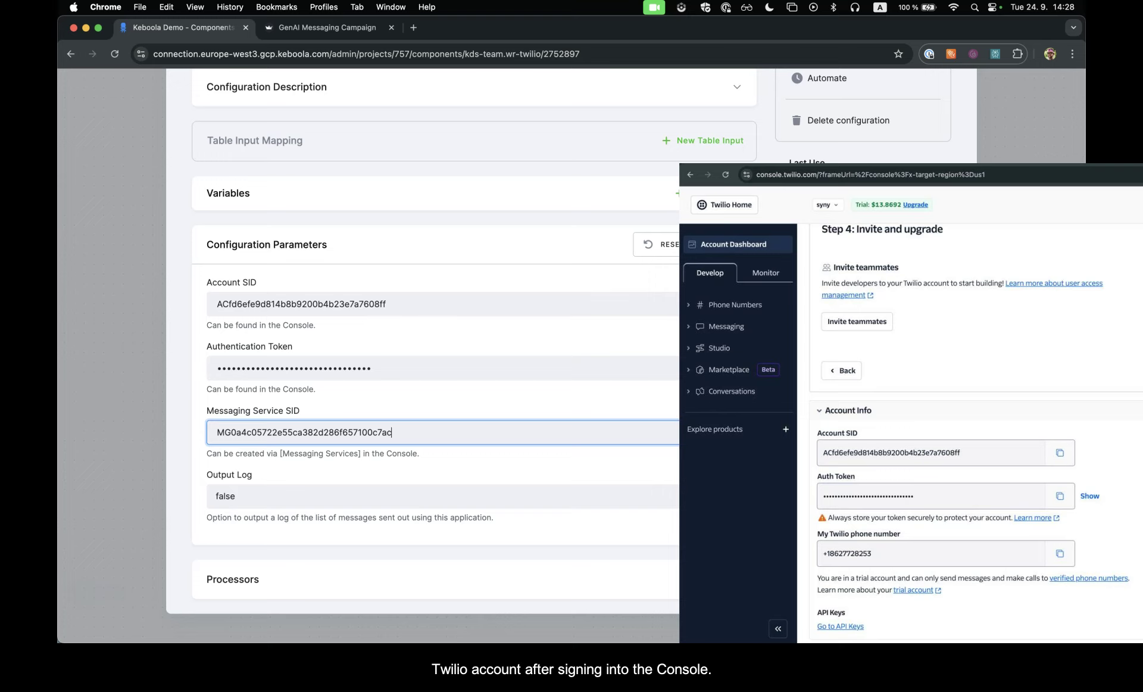
click(722, 246)
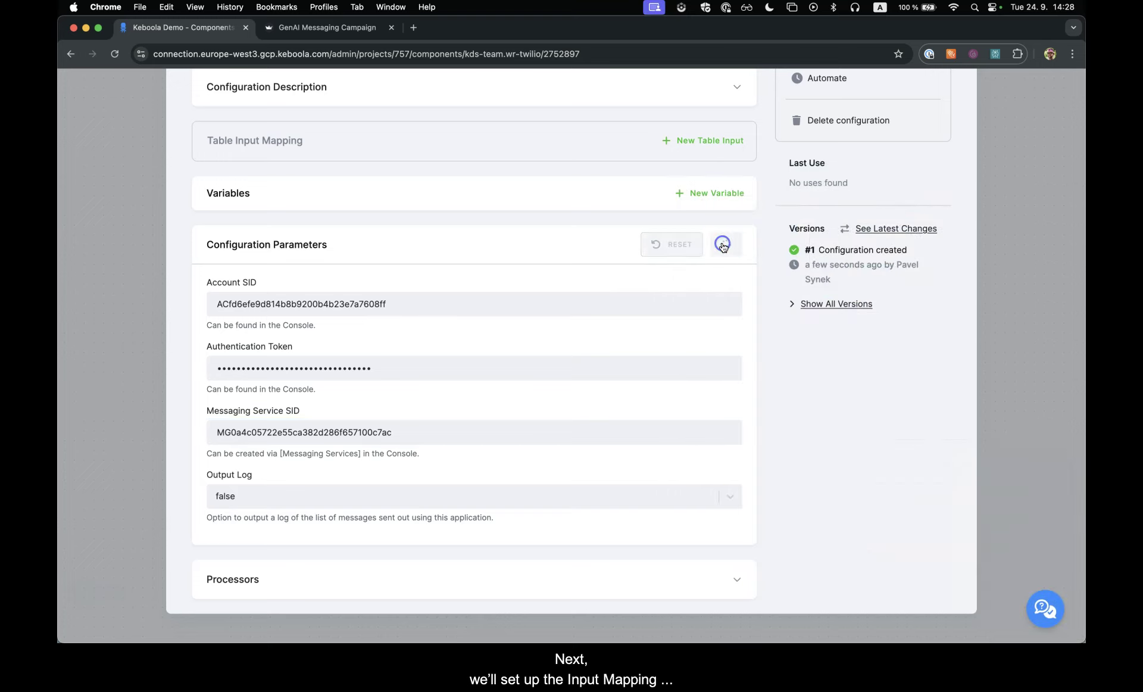
- Start a new table input with campaign-executer / twilio_sms_campaign_approval_request as its source
click(696, 146)
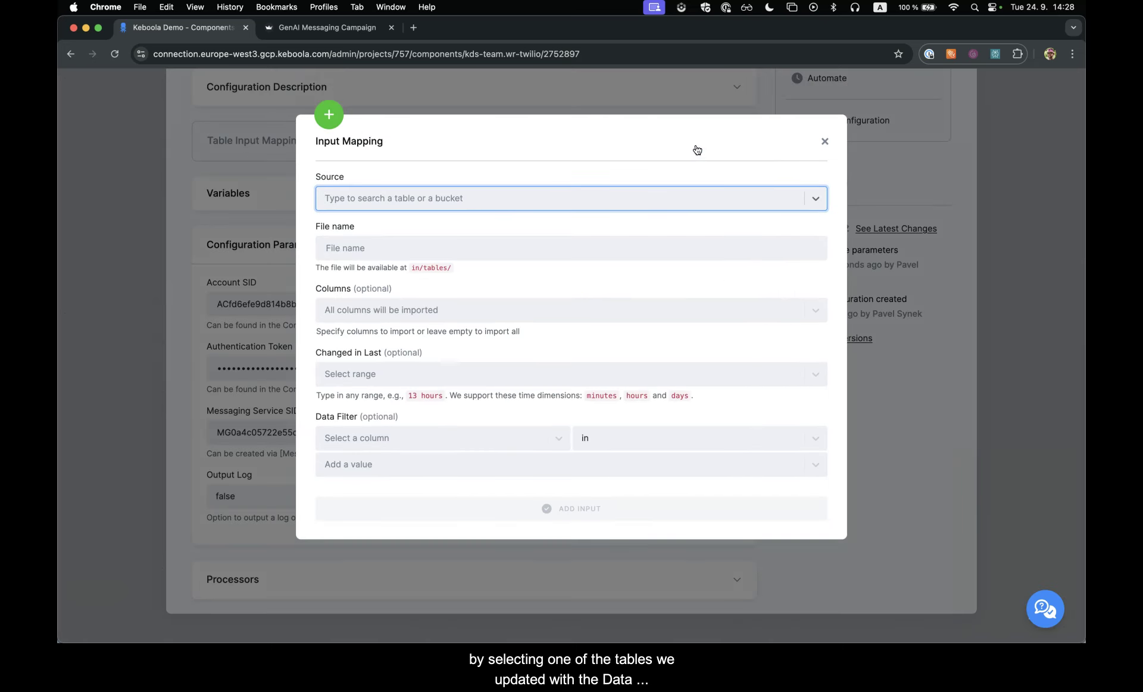
text(twi)
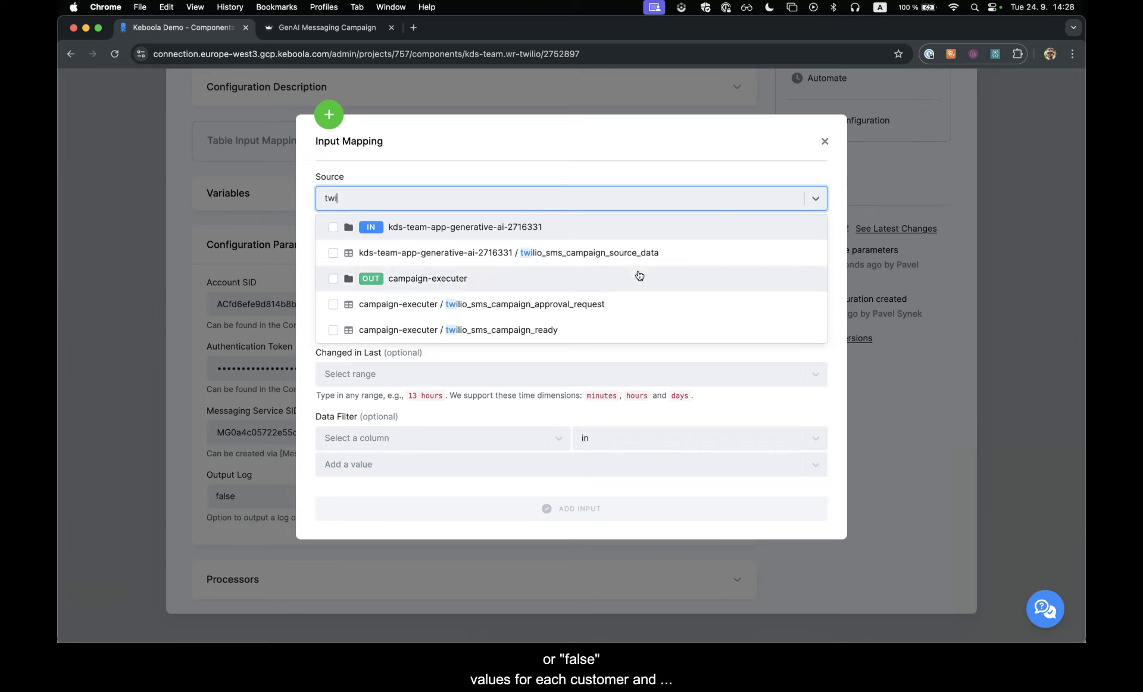
click(598, 307)
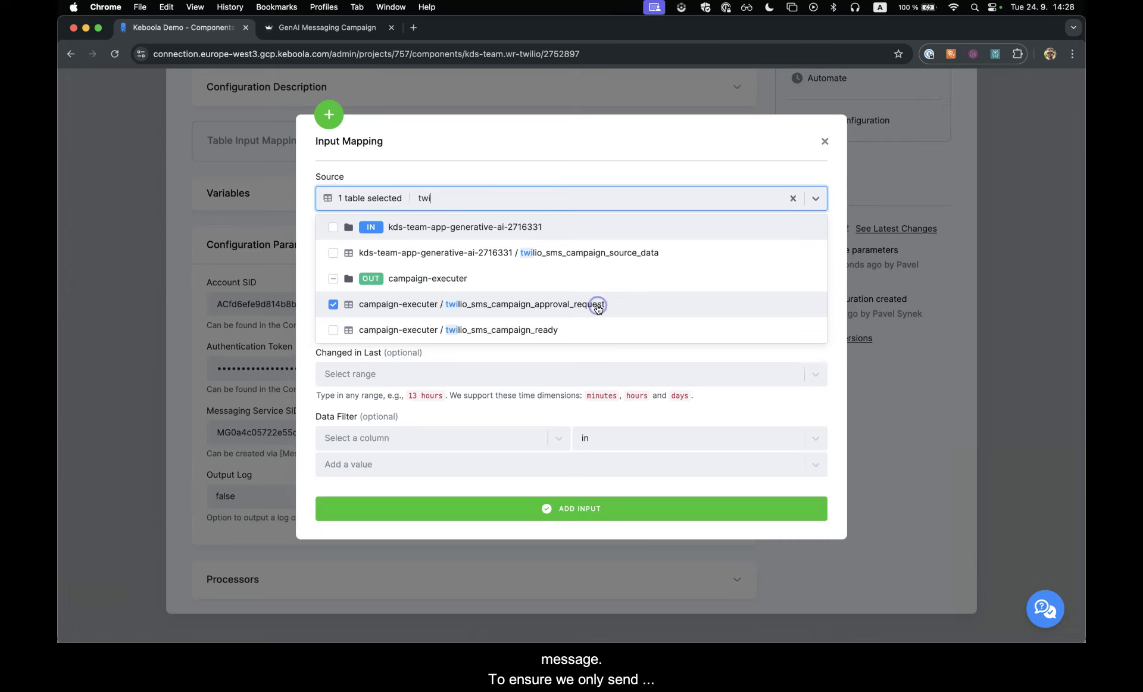
click(708, 353)
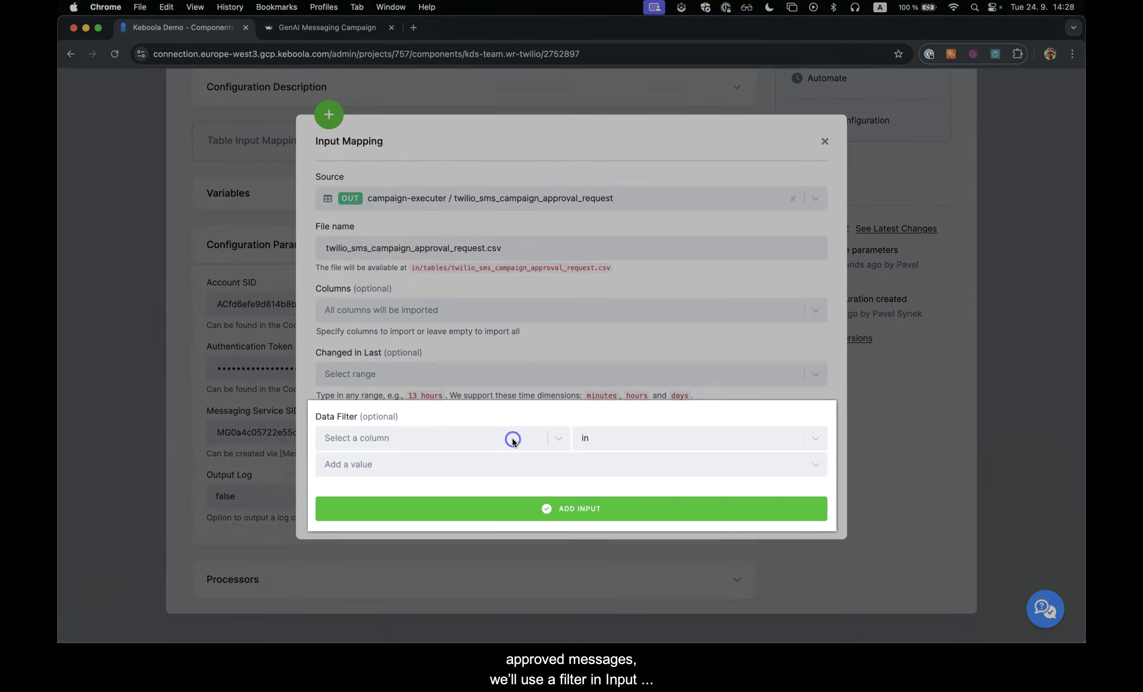
- Filter the table input to rows whose approved column is in True and add the input to the configuration
click(513, 438)
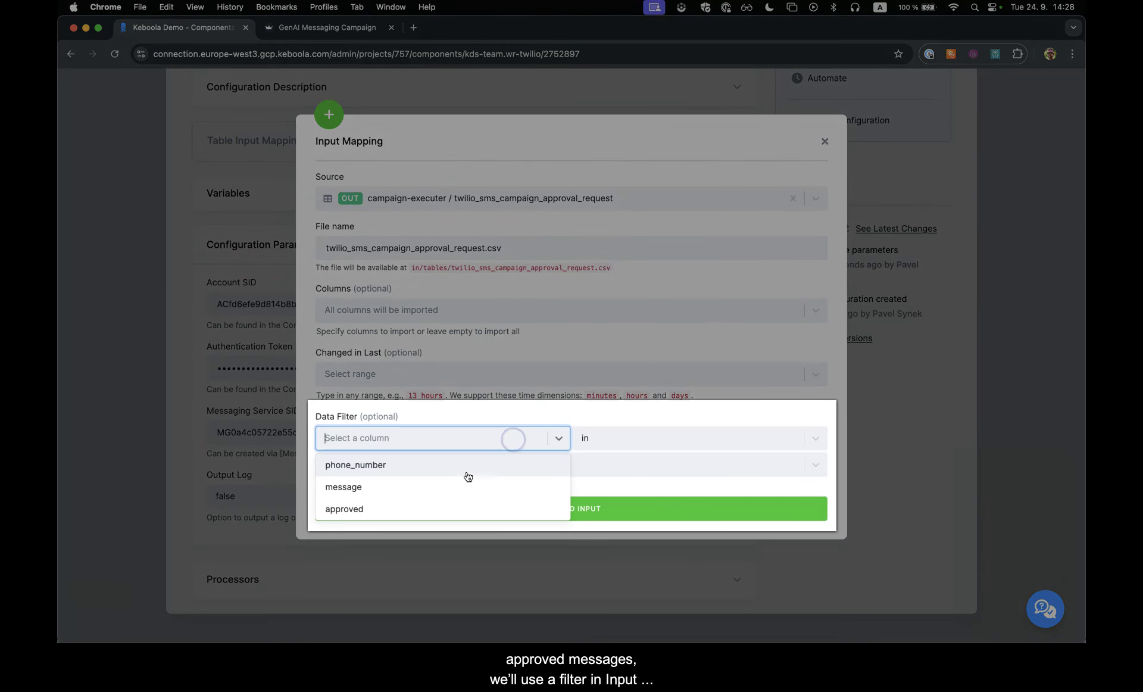
click(430, 508)
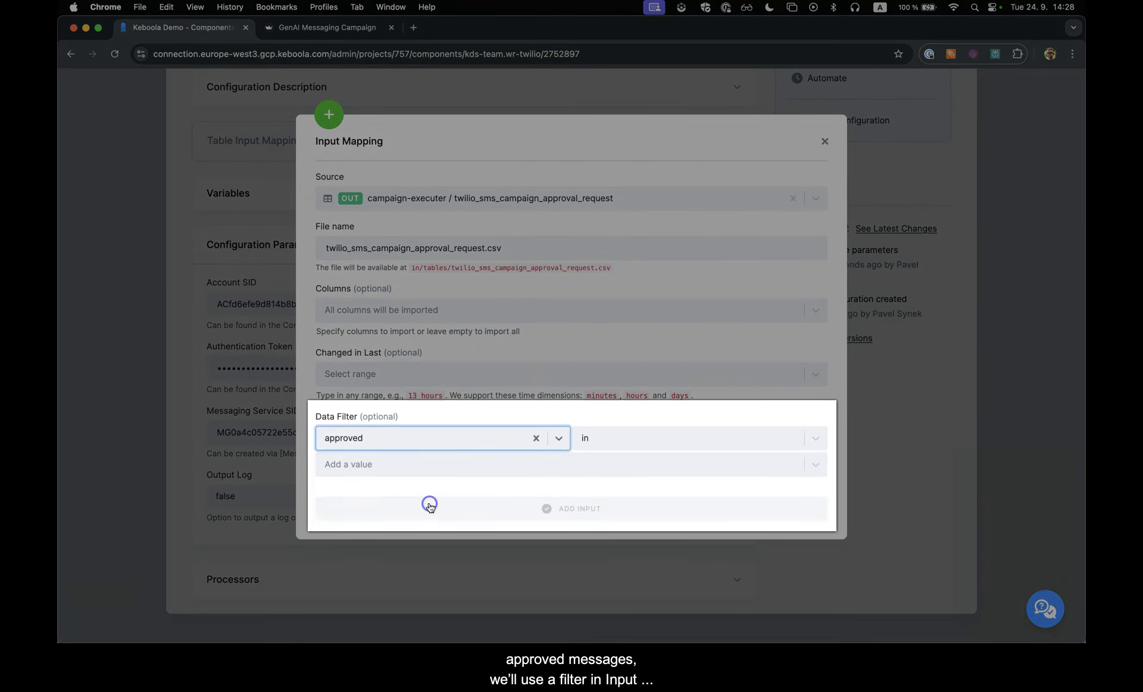
click(431, 465)
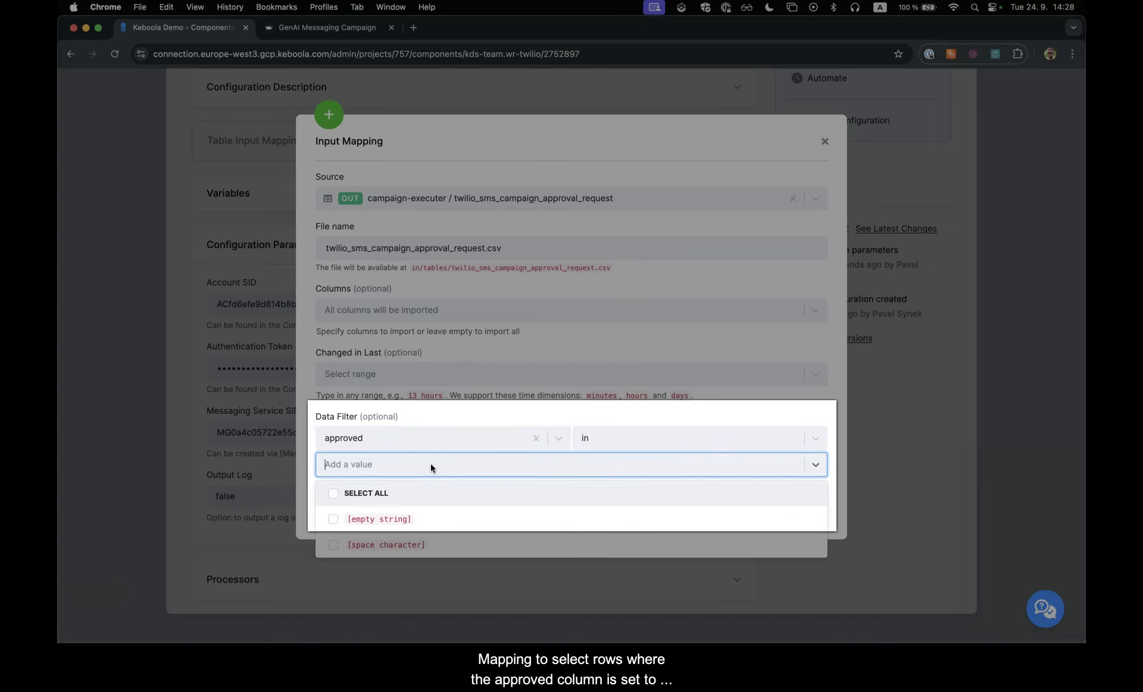
text(True\)
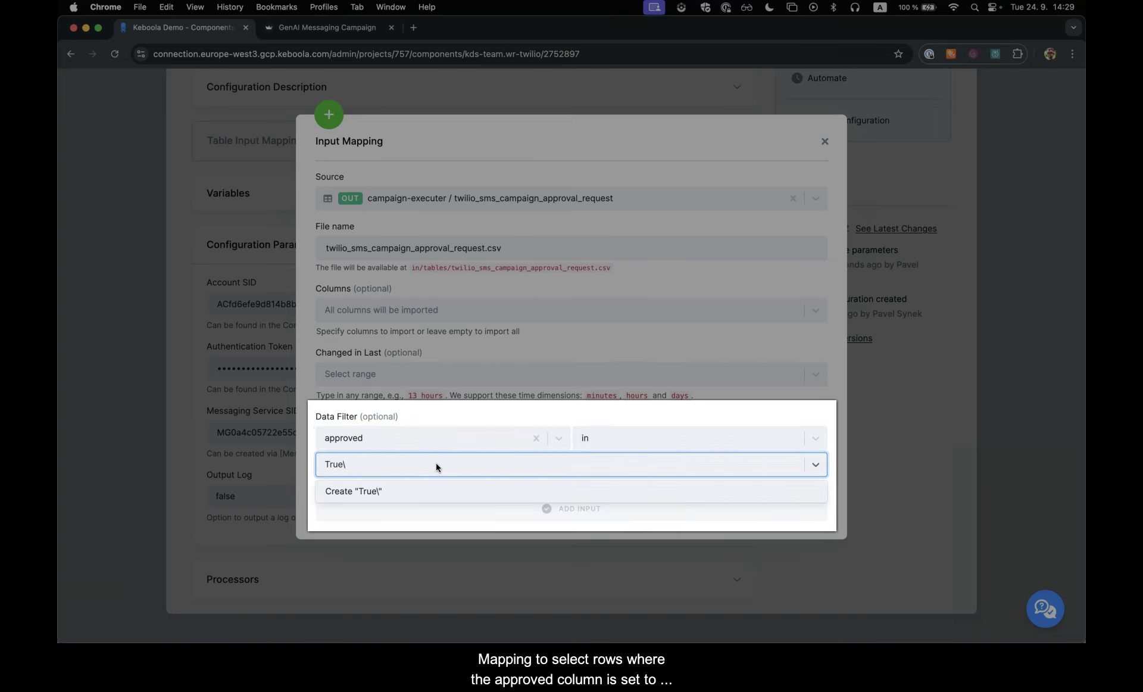
key(Return)
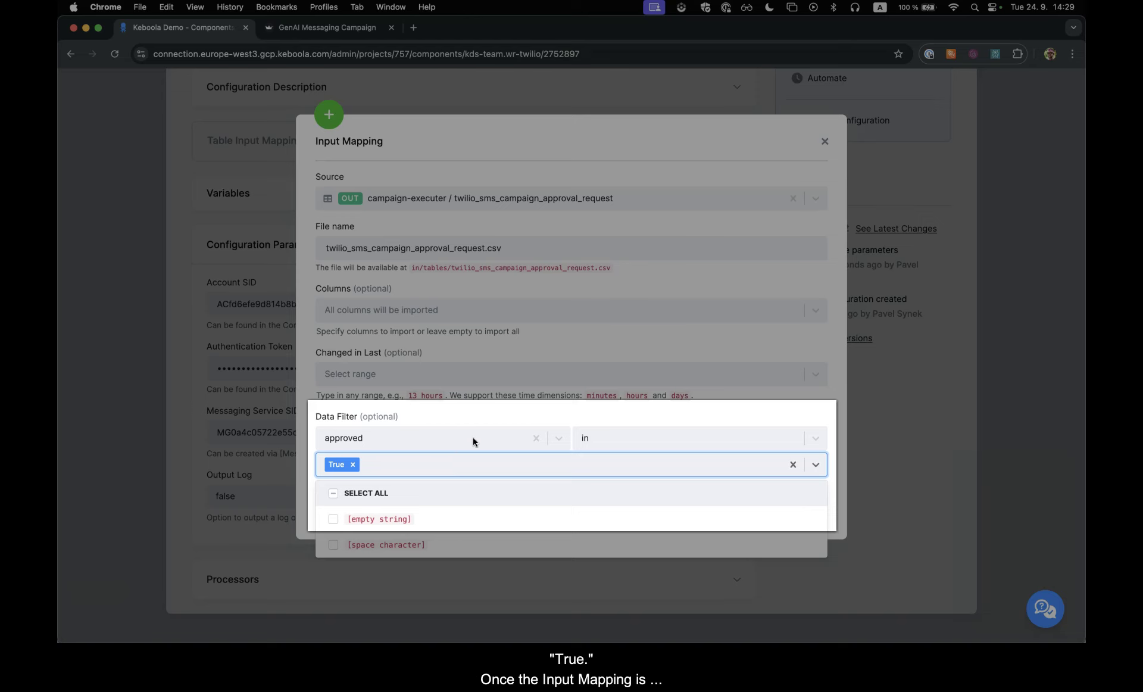
click(587, 410)
click(578, 509)
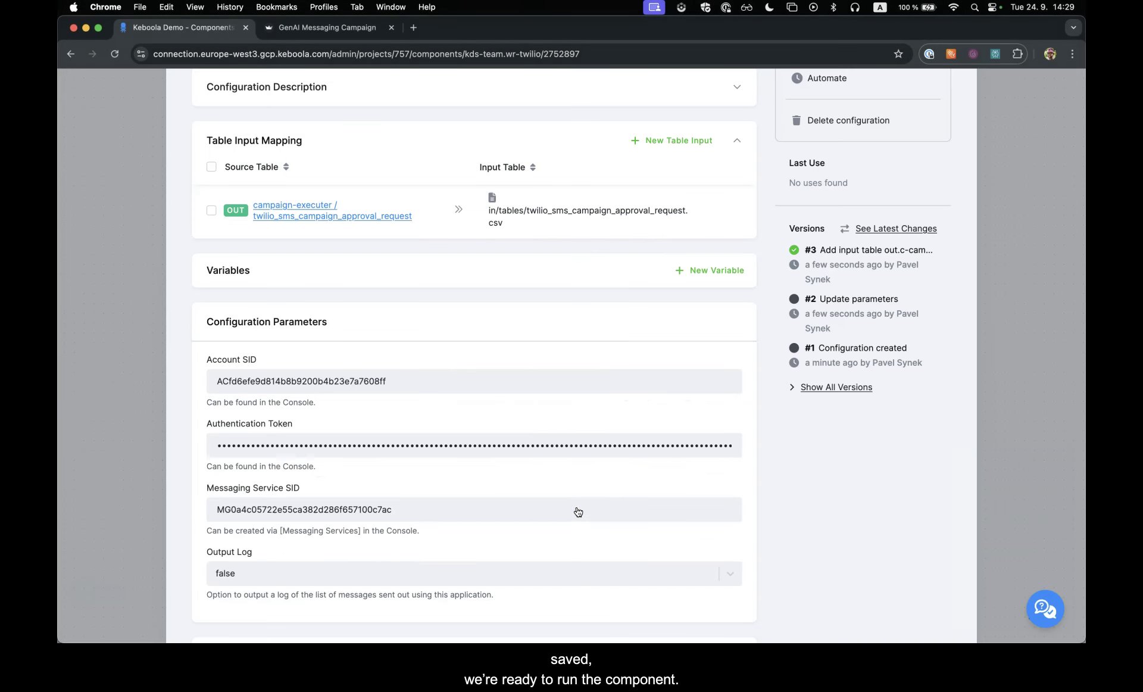
- Run the Twilio campaign sender component to send the approved messages
scroll(577, 512, up, 2)
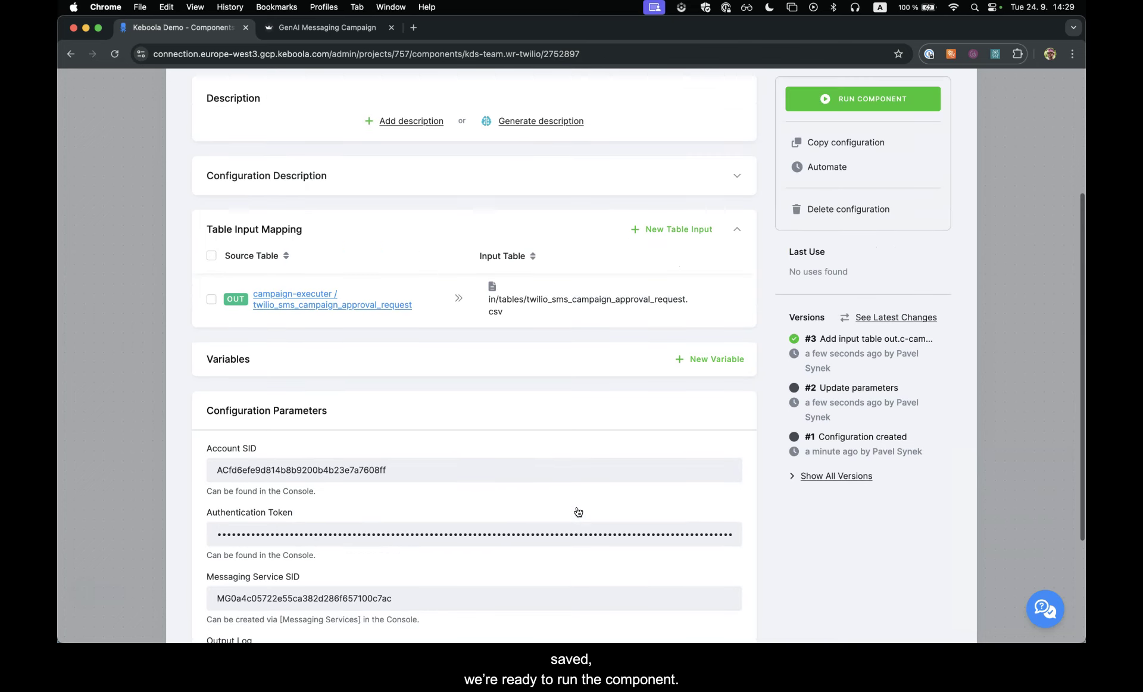
scroll(824, 320, up, 4)
click(827, 308)
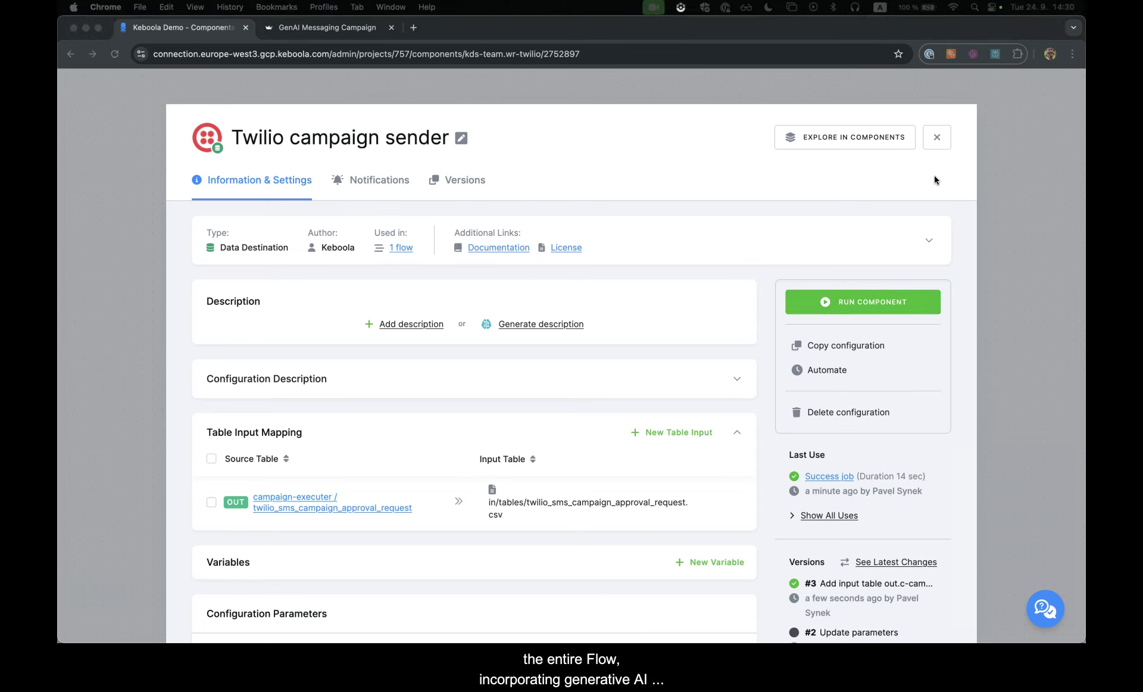
- Return to the flow and schedule it with the predefined once-a-day option, at 10:45 UTC
click(936, 138)
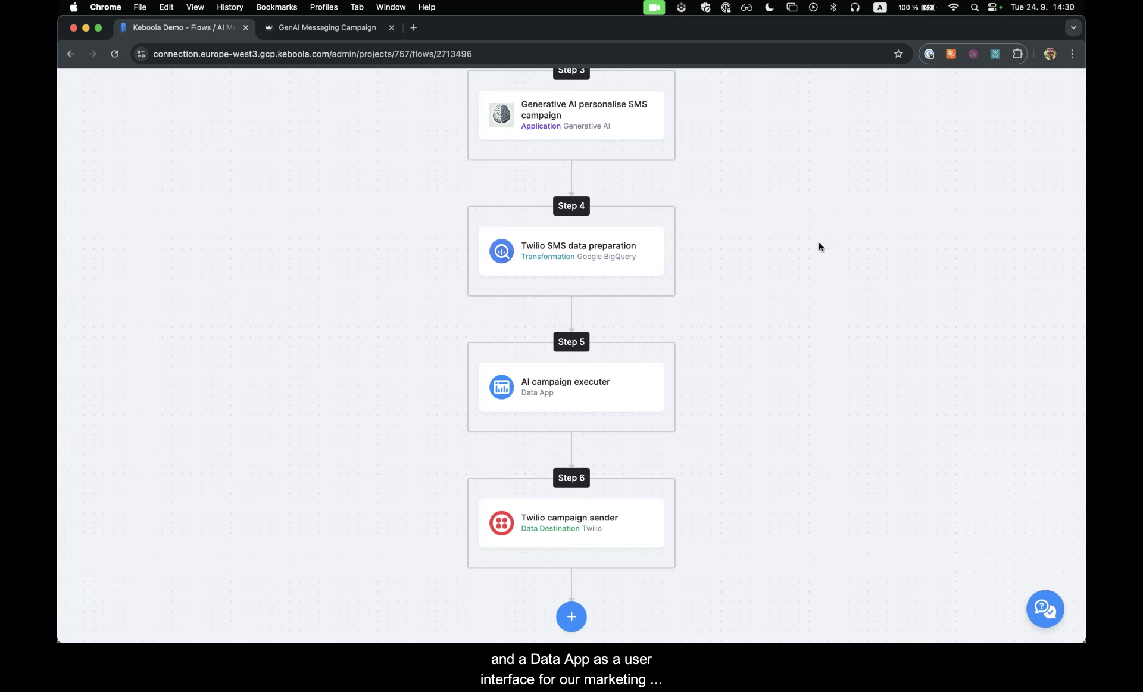
scroll(819, 246, up, 10)
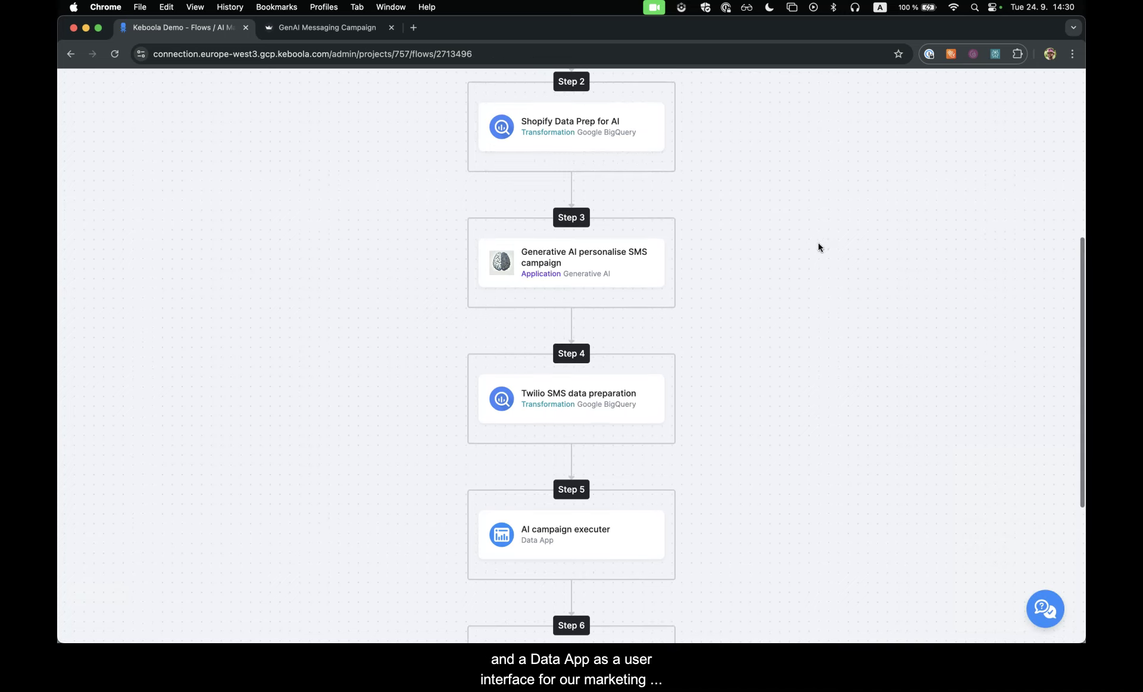
scroll(817, 246, up, 3)
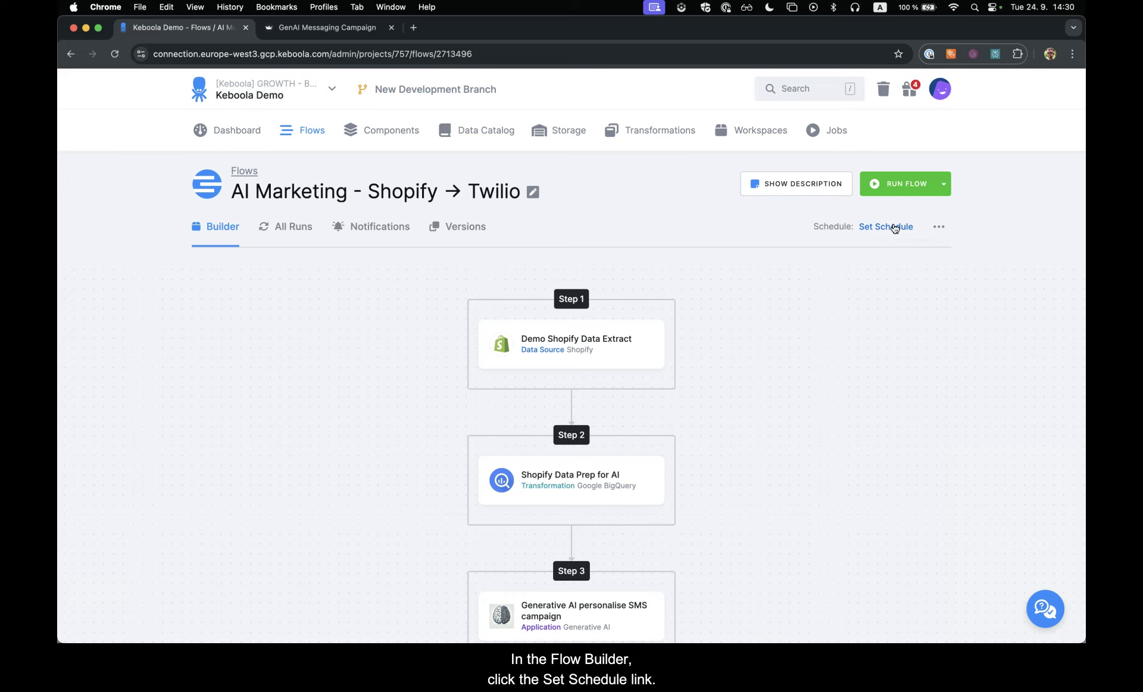
click(894, 227)
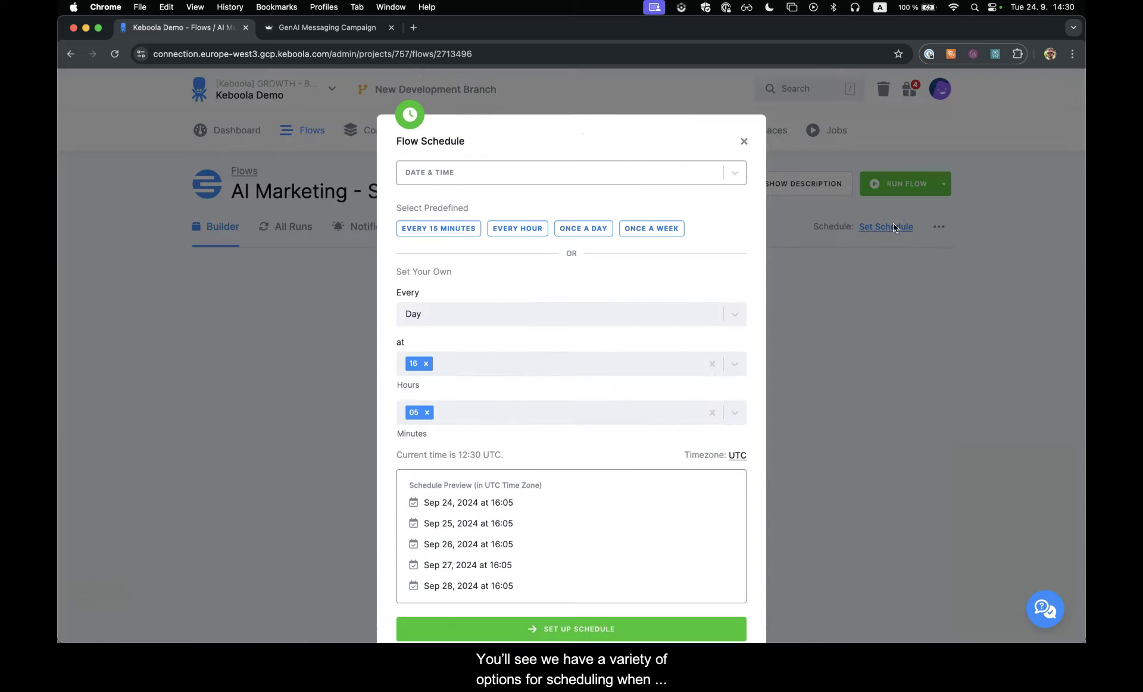
click(632, 176)
click(628, 172)
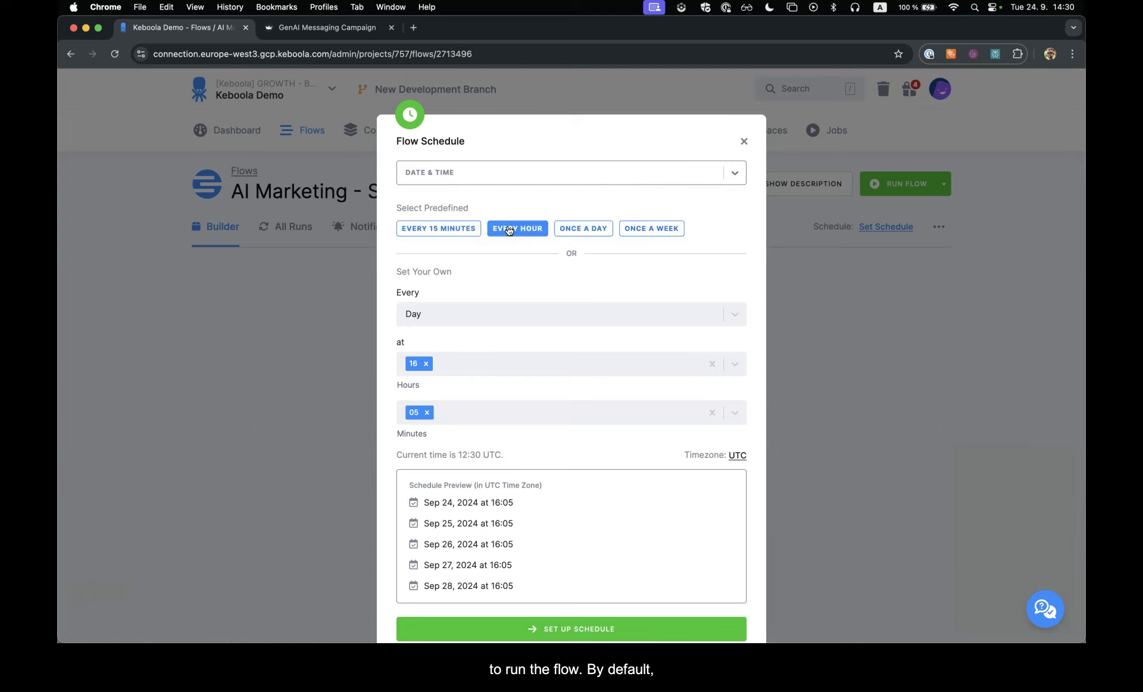
click(601, 230)
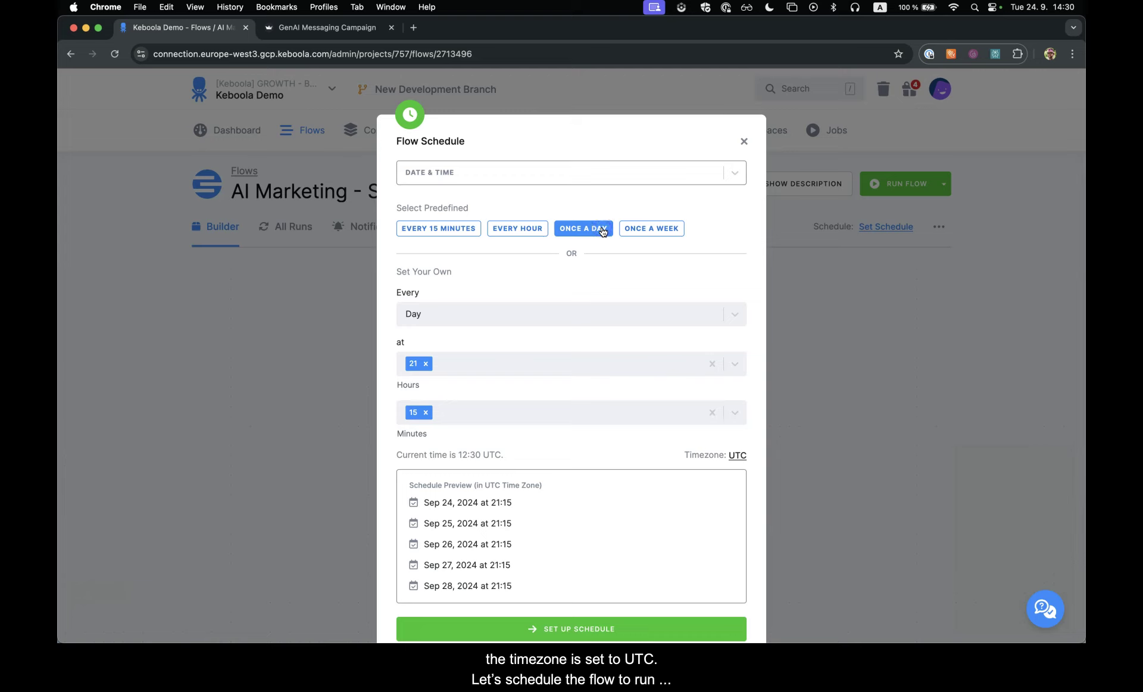
click(591, 232)
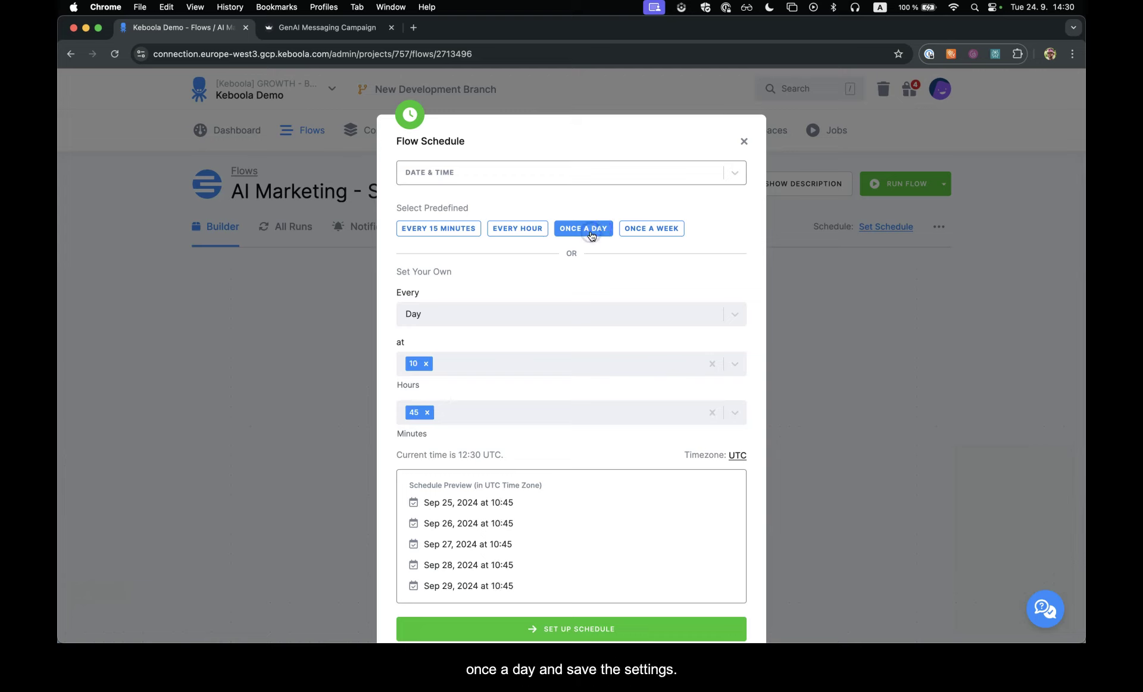
click(568, 628)
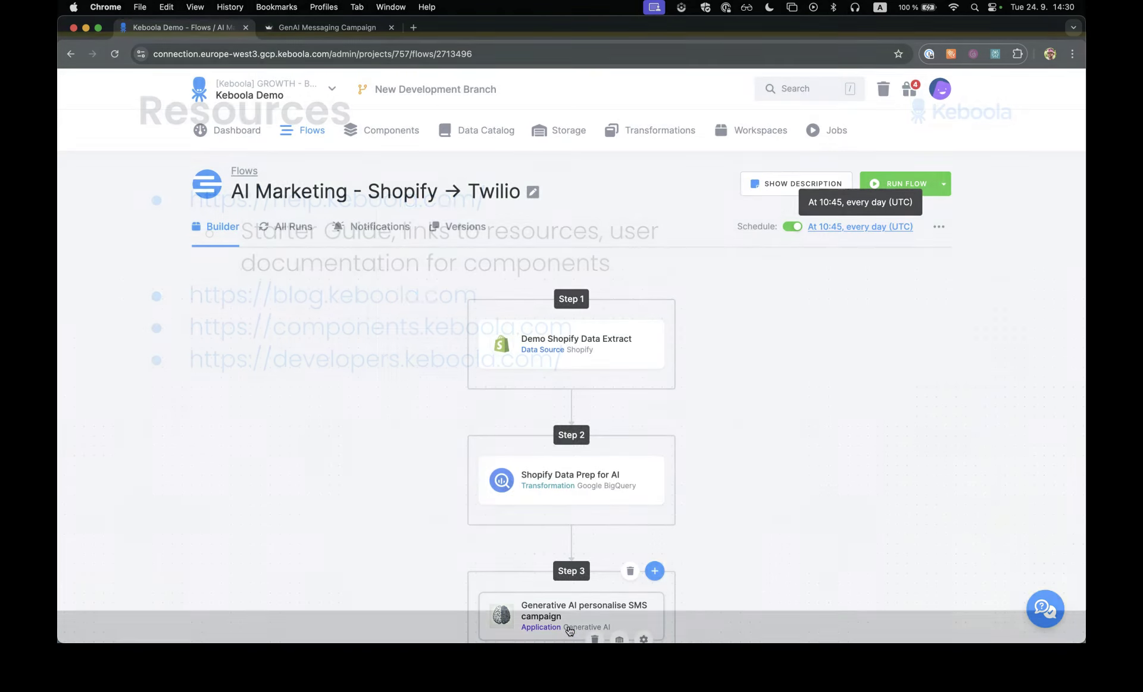